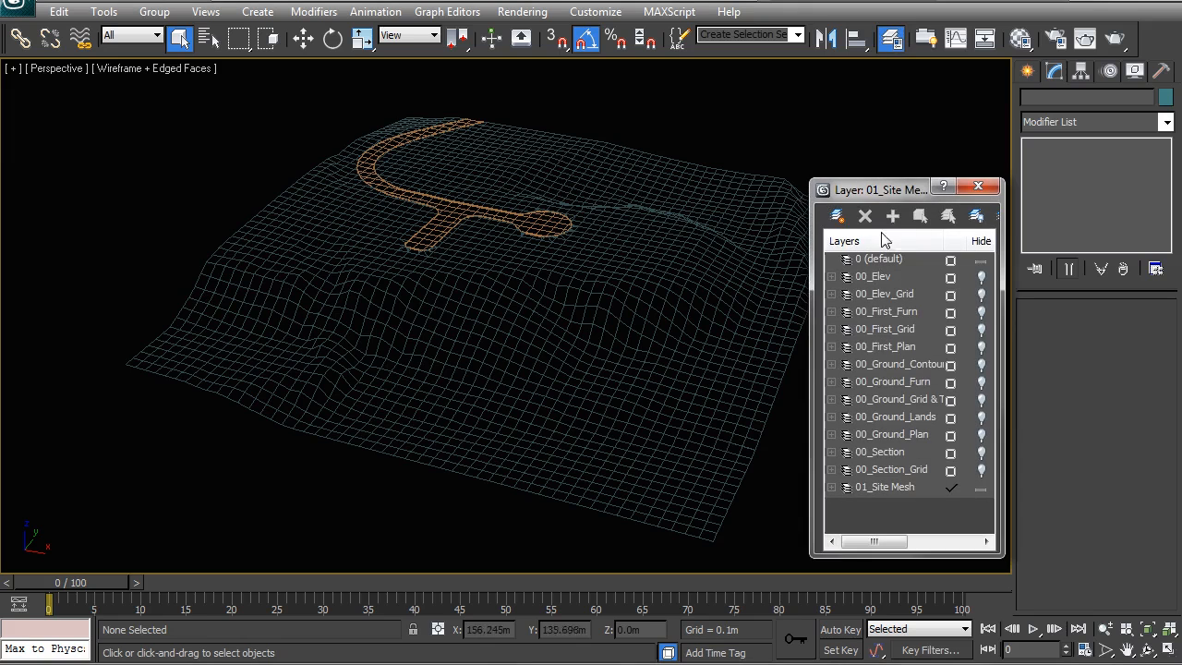
Unhide the 00_Ground_Contours layer and close the layer manager.
click(981, 366)
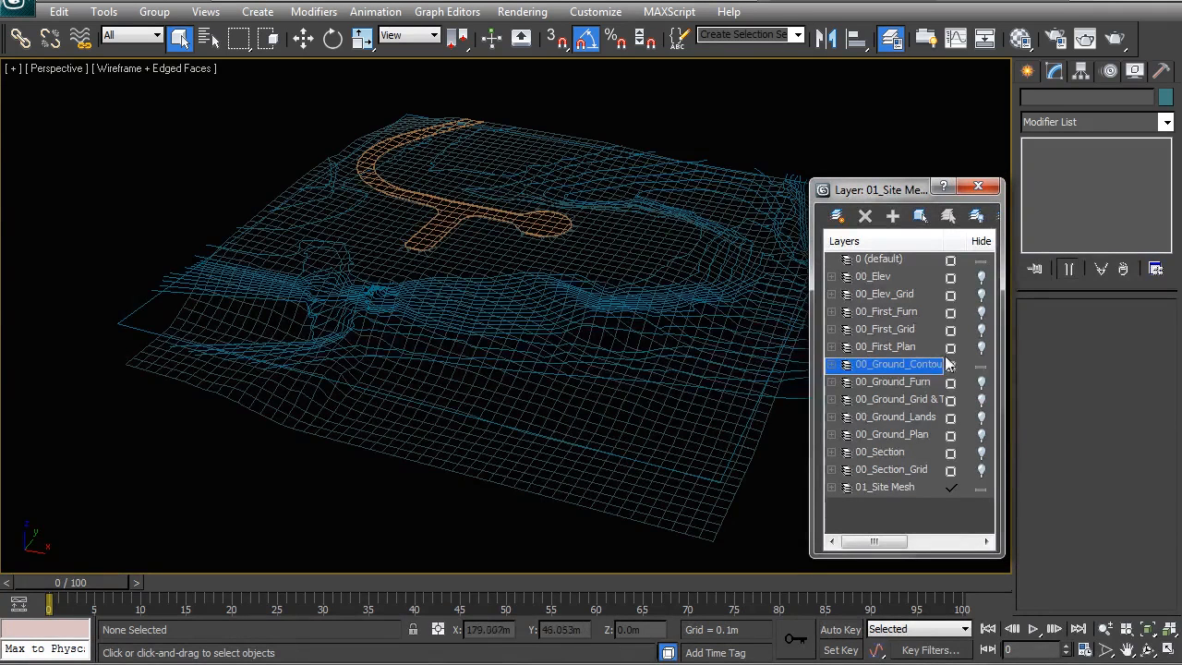
click(978, 185)
Select the ground contours shape and clone it as a copy.
click(823, 404)
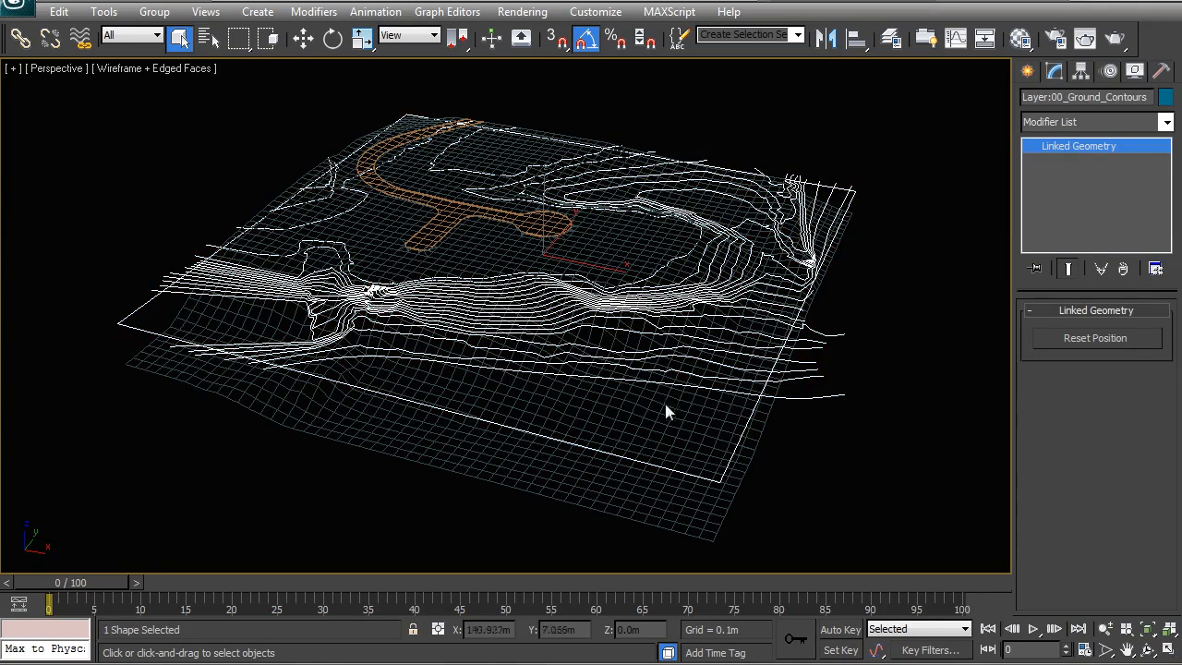
alt+middle_drag(499, 401, 528, 404)
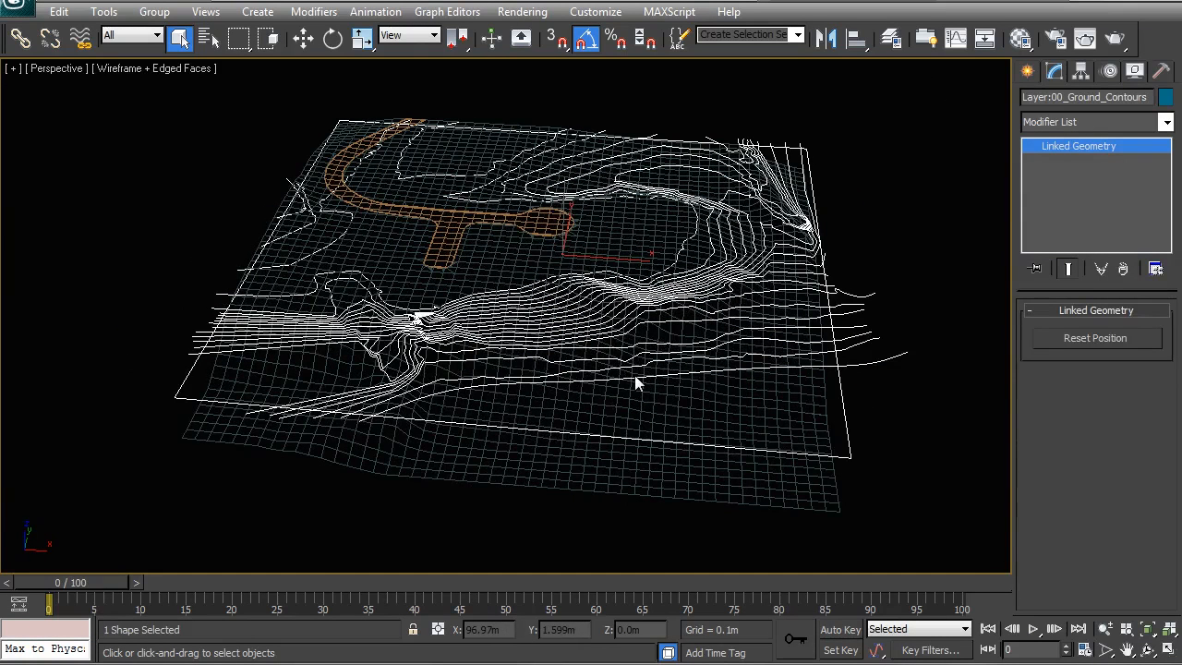
key(ctrl+v)
click(538, 289)
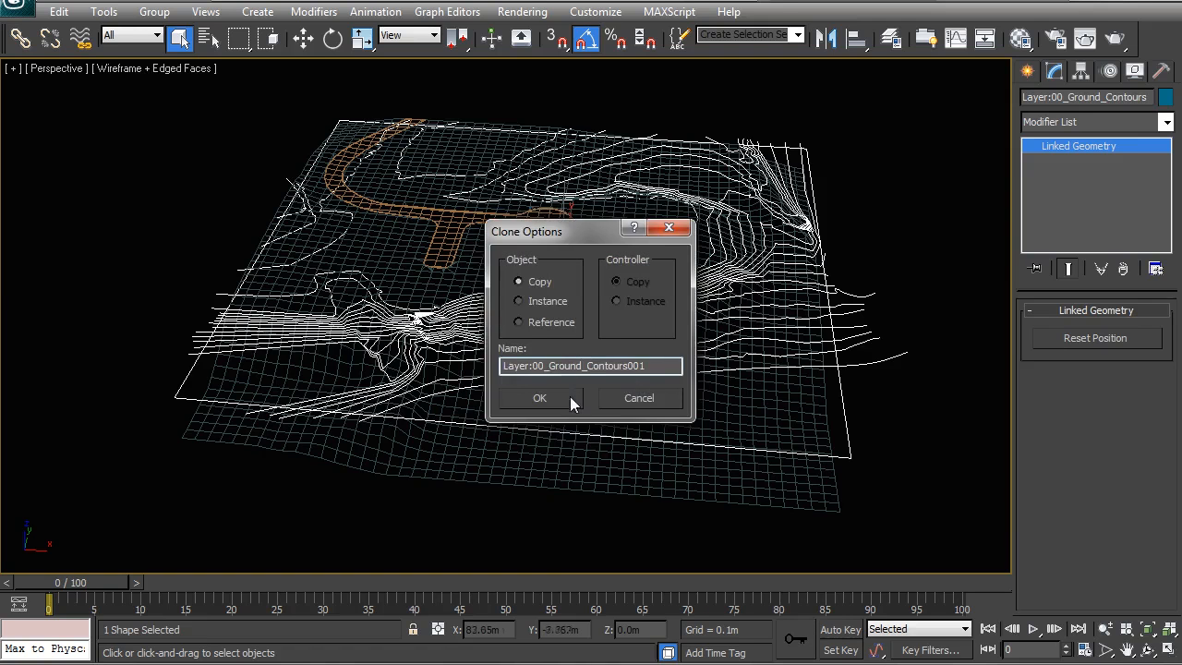
click(570, 396)
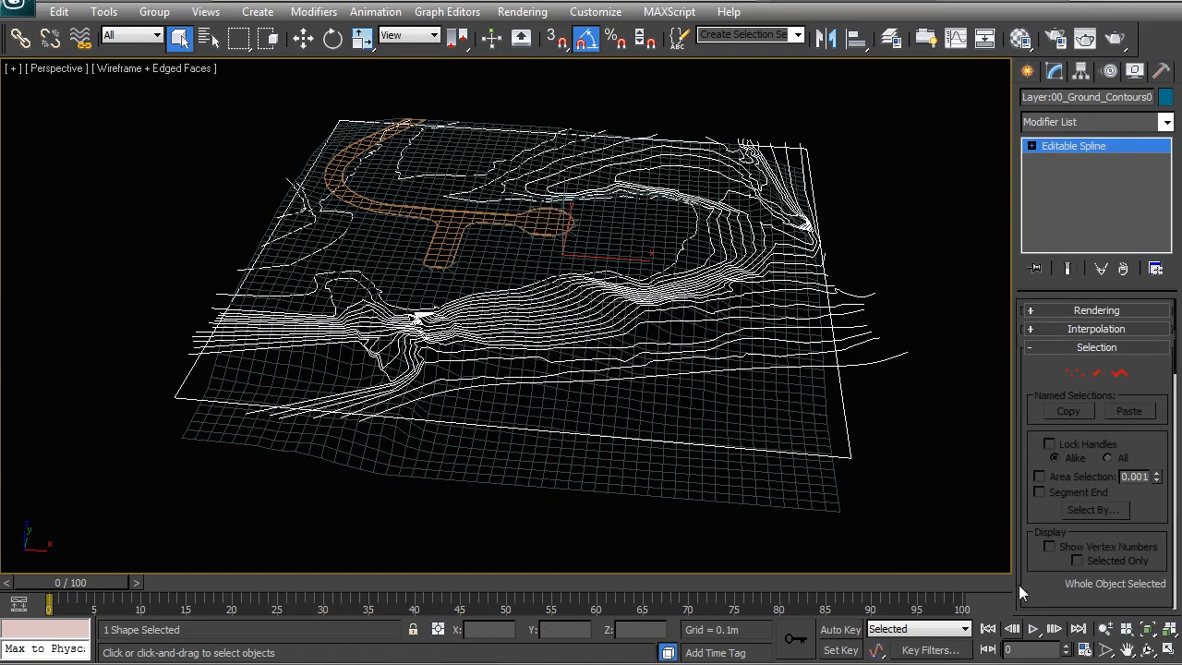
Isolate the cloned contours and delete every spline except the single contour near the terrain's lower edge.
right_click(618, 340)
click(661, 198)
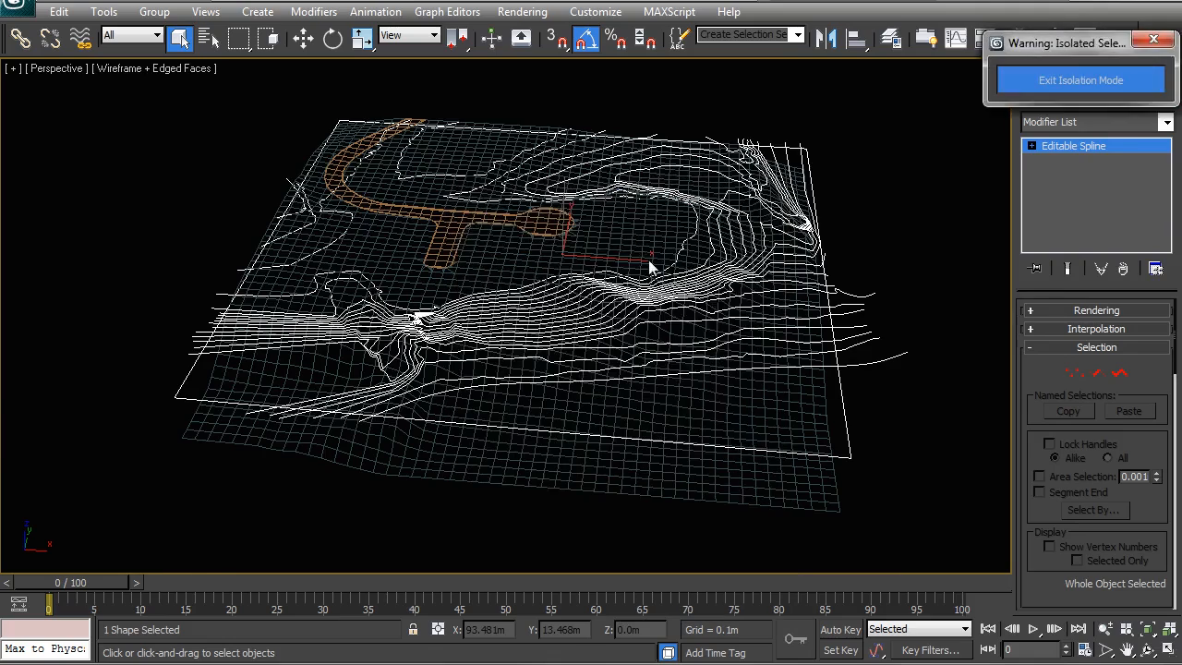
click(1119, 372)
scroll(719, 360, up, 3)
click(591, 350)
scroll(615, 371, up, 3)
scroll(554, 388, down, 3)
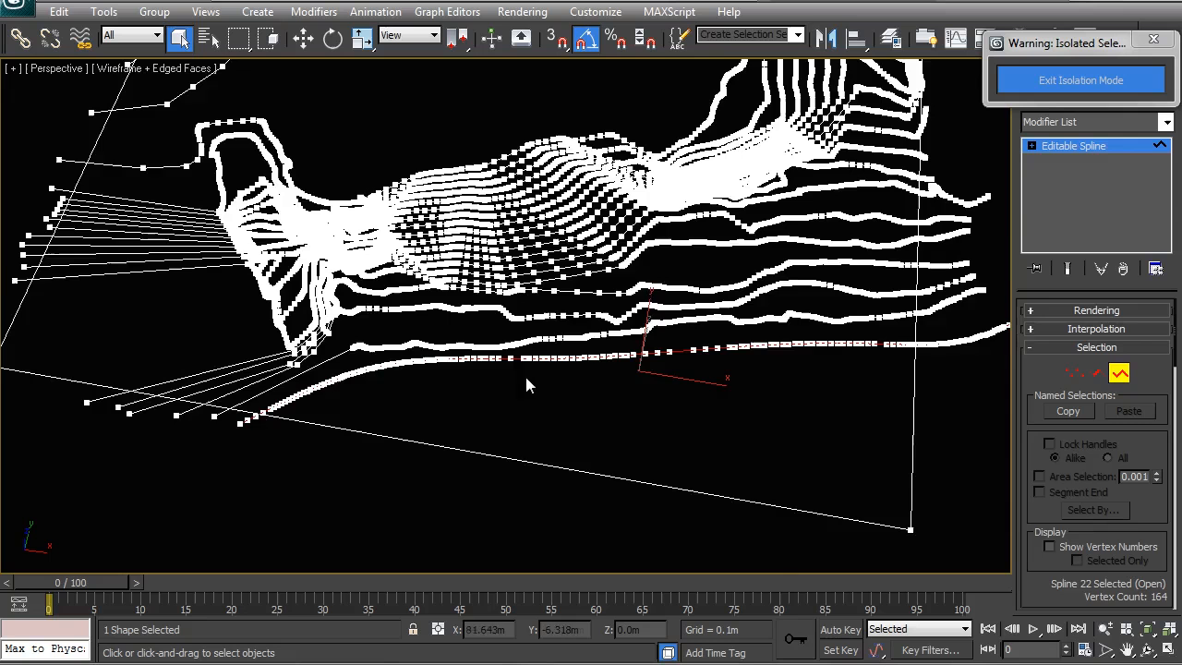
scroll(475, 397, up, 2)
alt+middle_drag(474, 391, 522, 369)
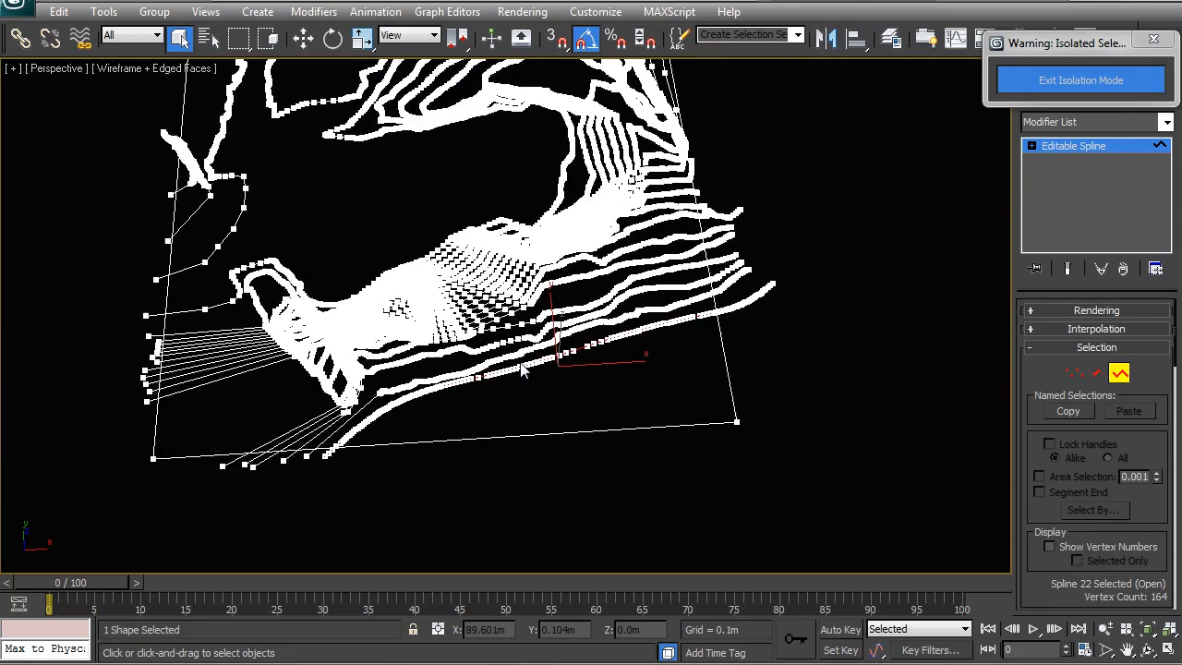
key(ctrl+a)
key(Delete)
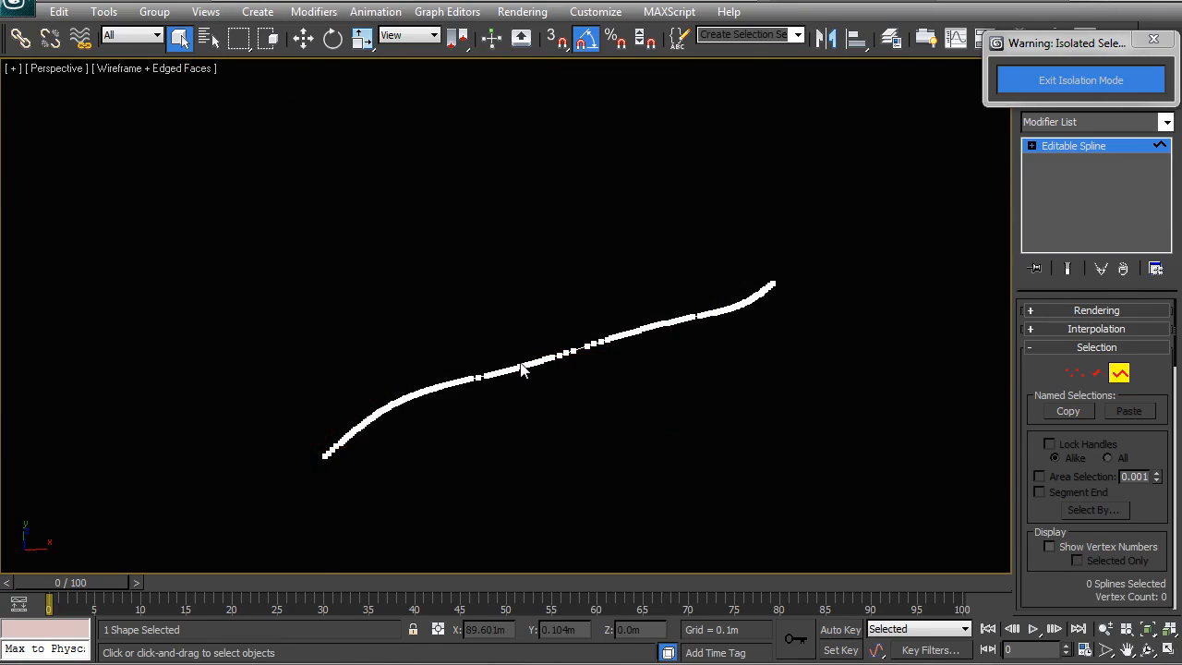
Return to top level, select the remaining contour, switch to Top view zoomed to extents, and exit isolation mode.
right_click(516, 359)
click(492, 340)
click(554, 298)
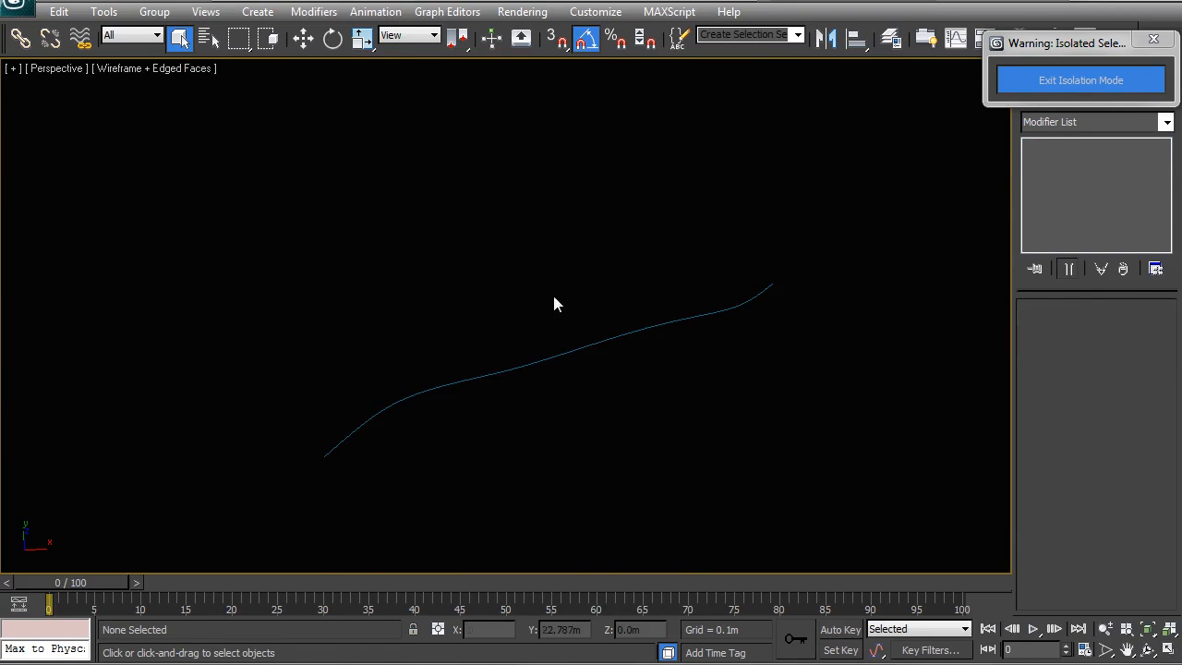
click(562, 358)
key(t)
key(z)
click(1041, 85)
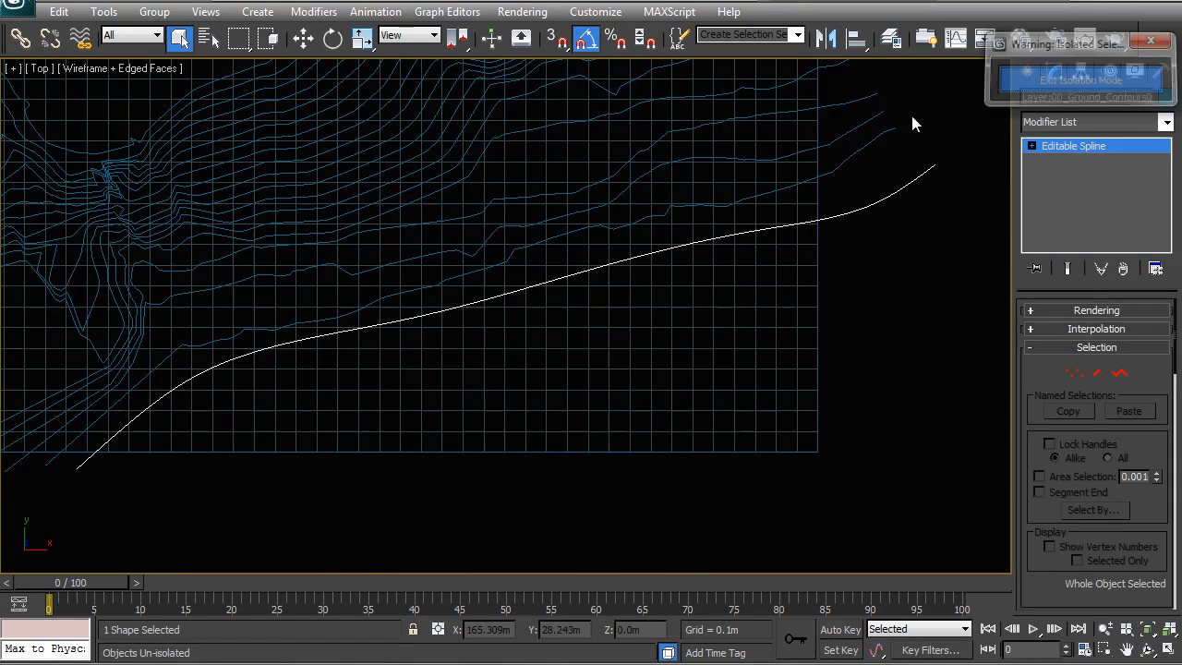
Examine the contour's position relative to the site mesh and road in Top view.
scroll(499, 419, down, 4)
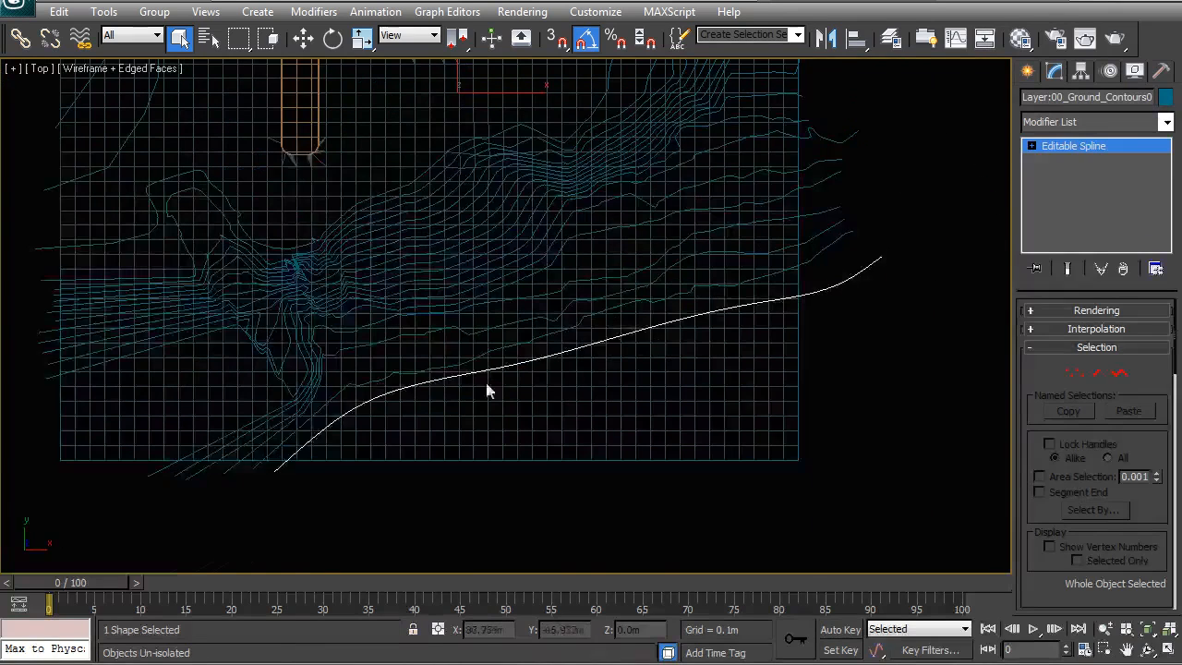
middle_drag(301, 108, 314, 209)
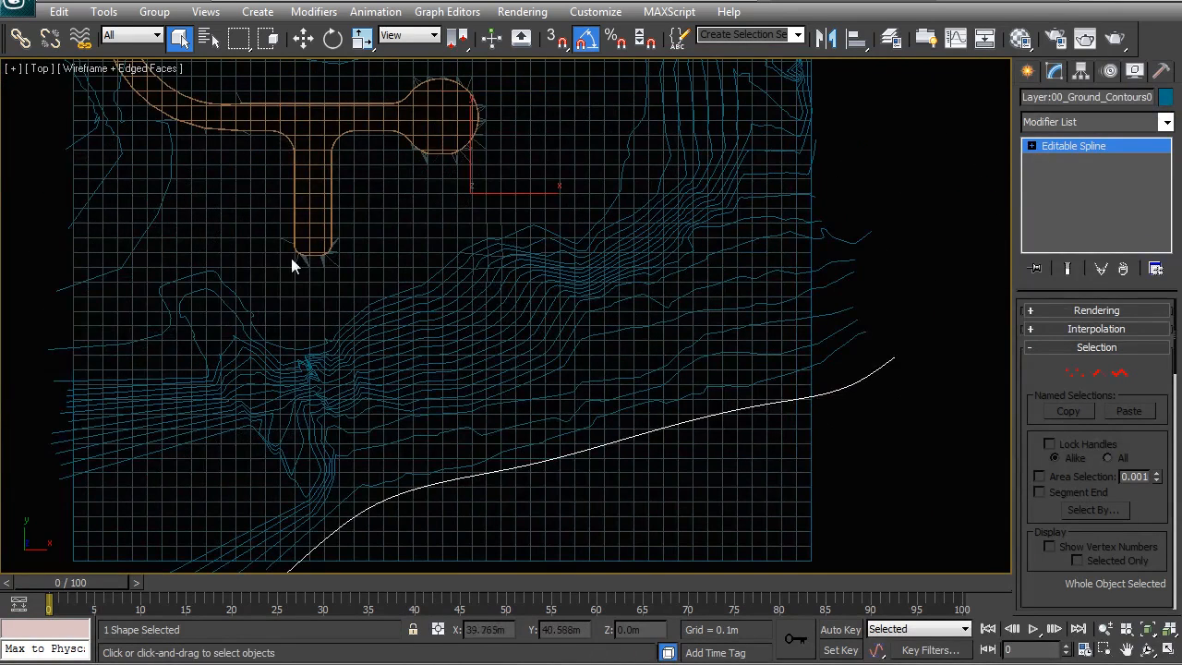
middle_drag(490, 420, 466, 363)
scroll(467, 364, down, 3)
middle_drag(541, 412, 543, 443)
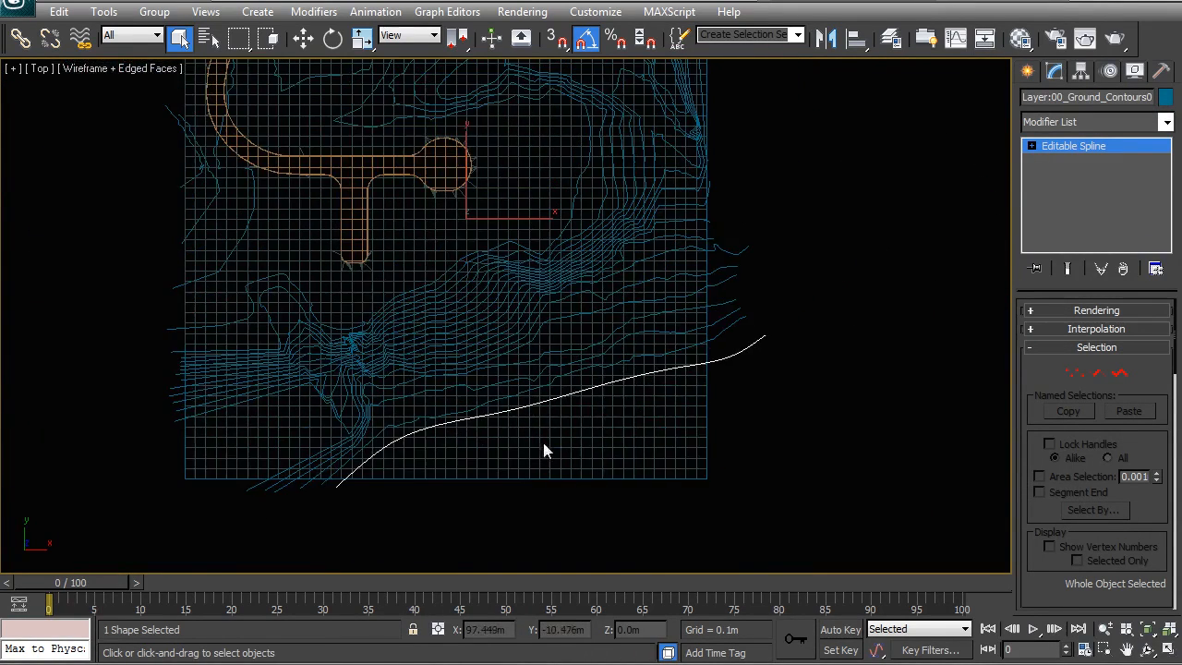
scroll(491, 434, up, 3)
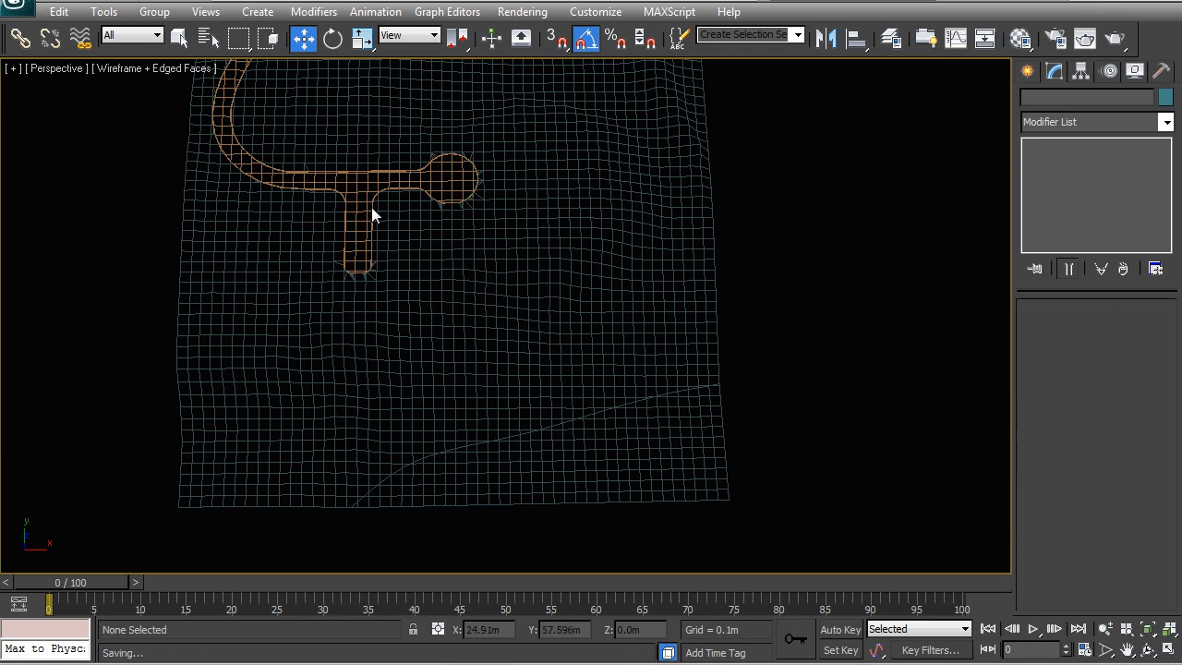
Convert the Boolean-cut site mesh Plane001 to Editable Poly.
click(672, 445)
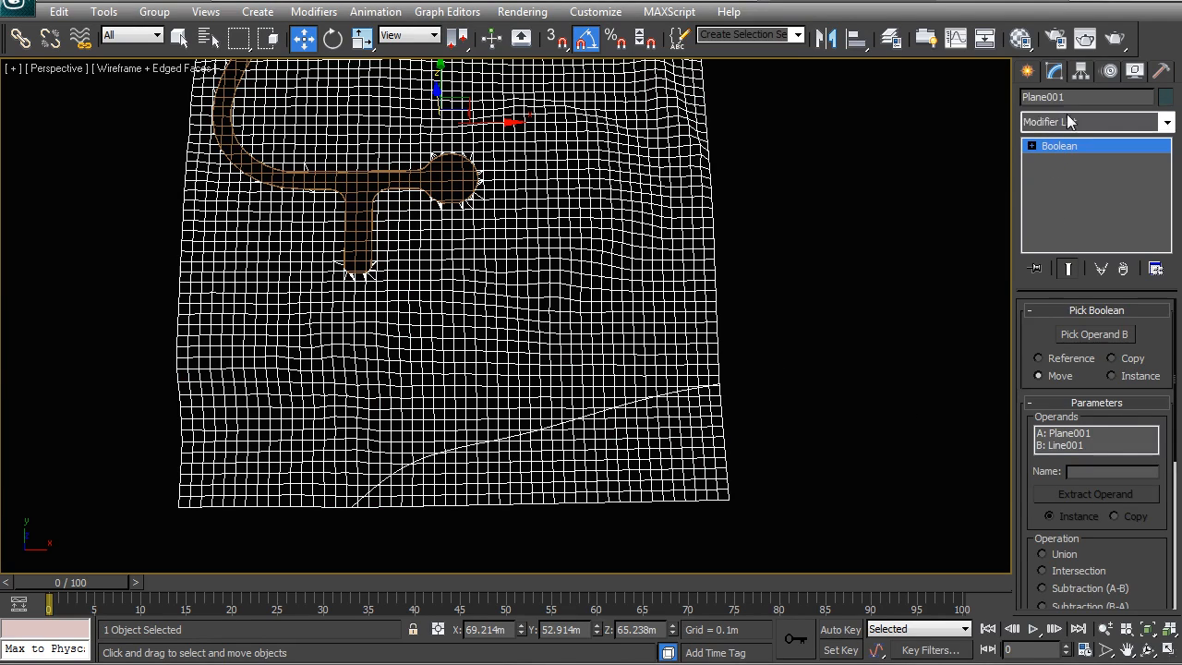
right_click(551, 305)
mouse_move(641, 474)
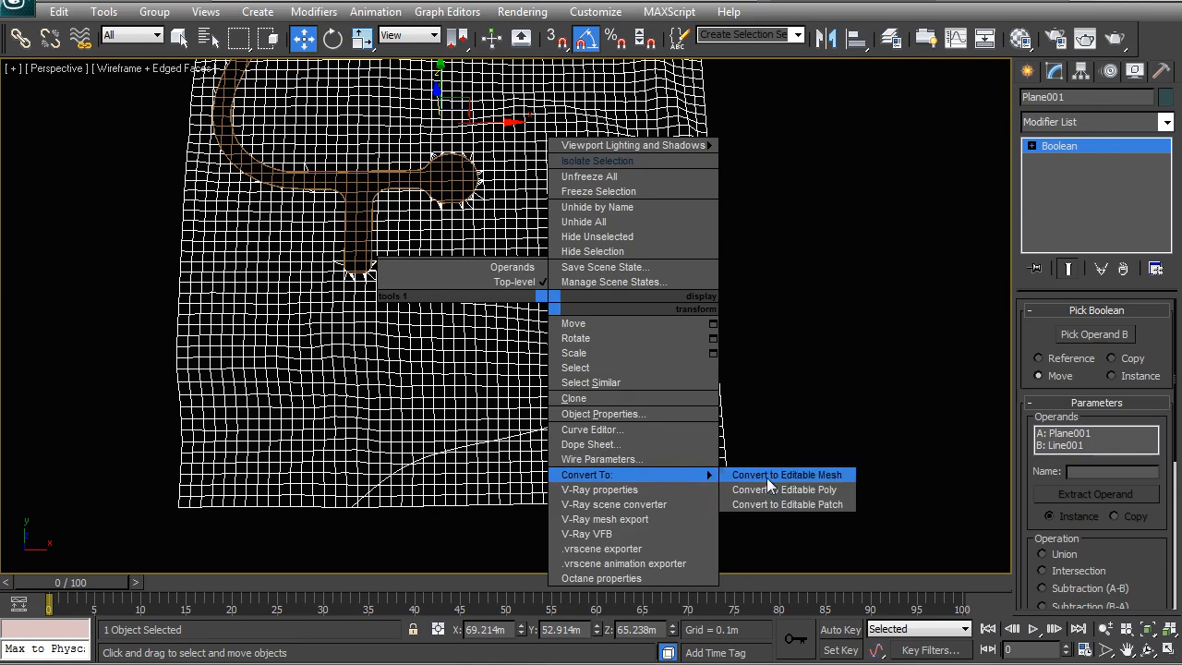
click(768, 489)
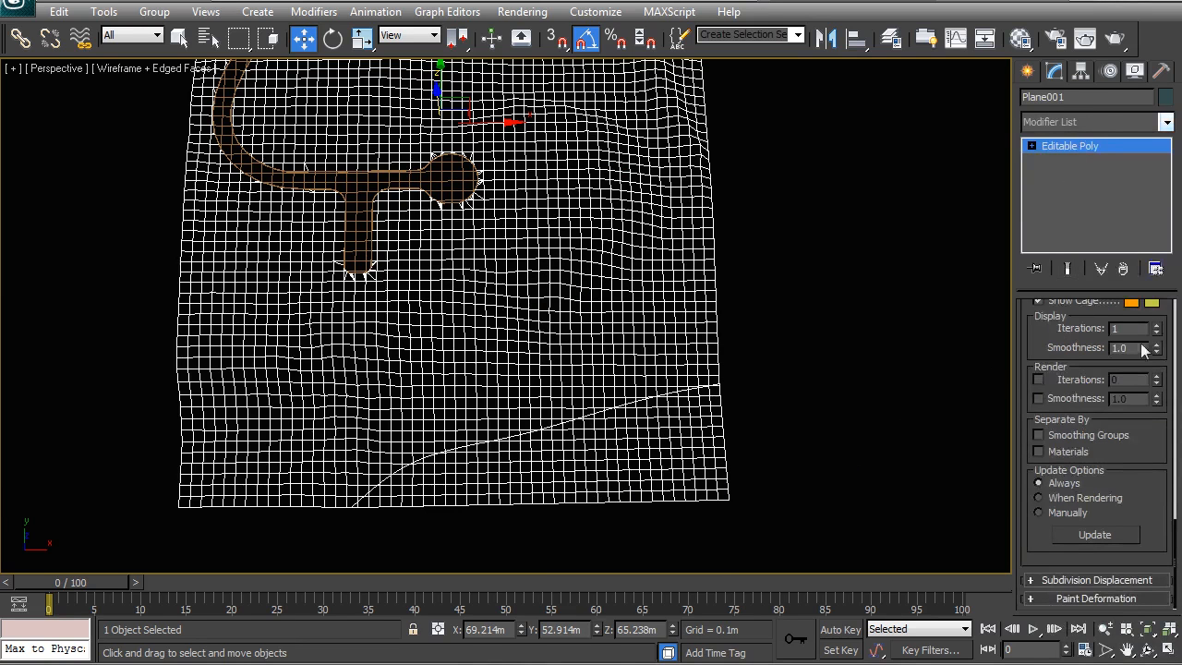
Detach the selected polygons below the contour cut from the site mesh as a separate object.
drag(1174, 530, 1175, 310)
click(1116, 330)
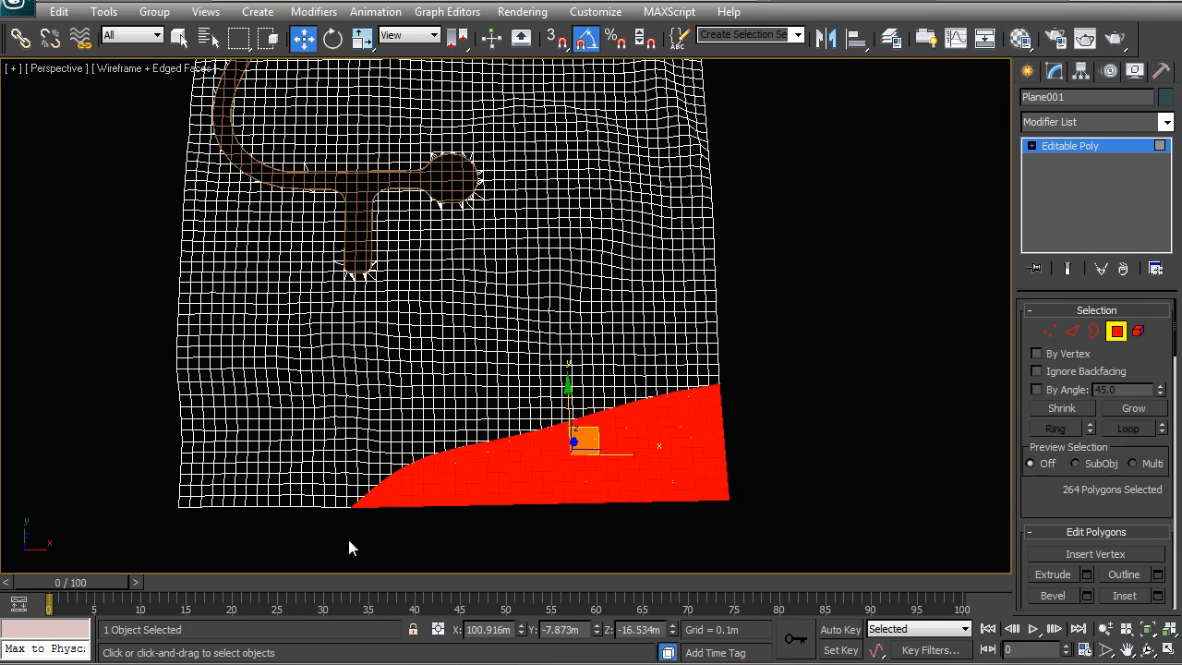
middle_drag(278, 149, 281, 326)
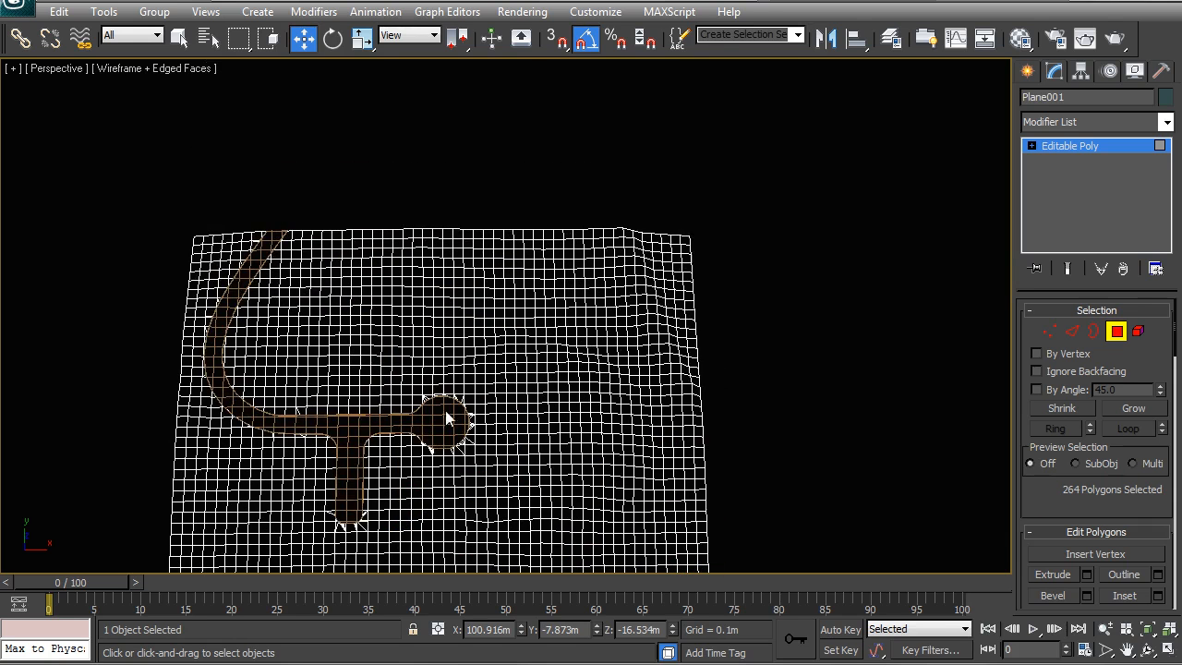
middle_drag(445, 414, 393, 160)
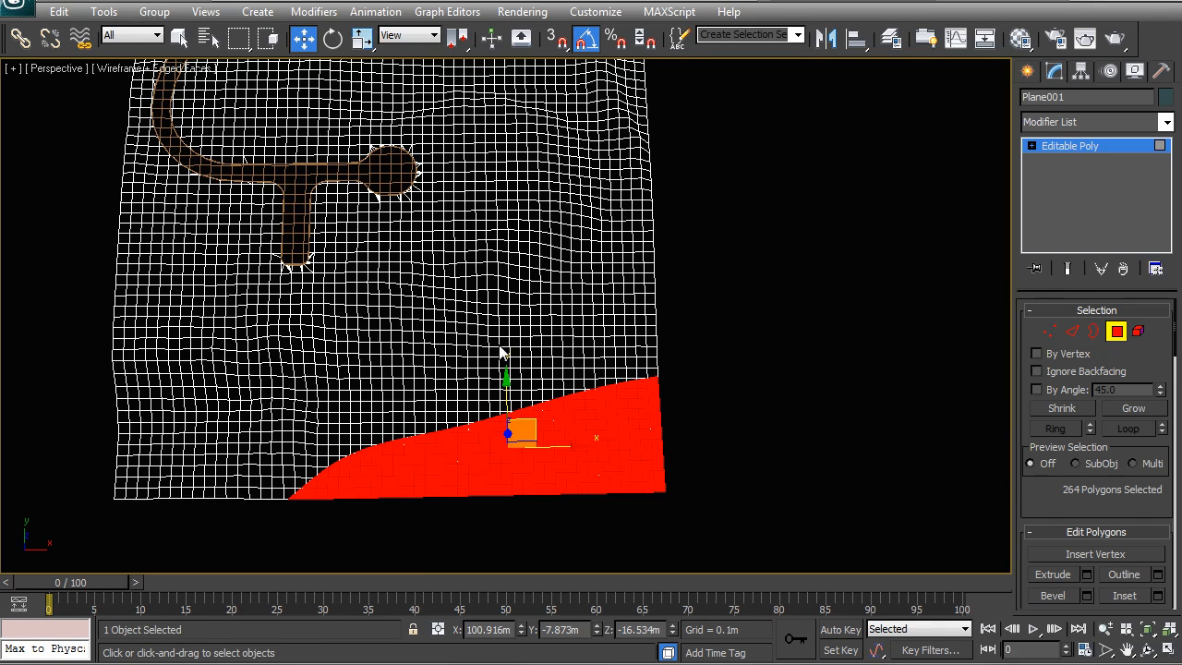
alt+middle_drag(494, 411, 562, 313)
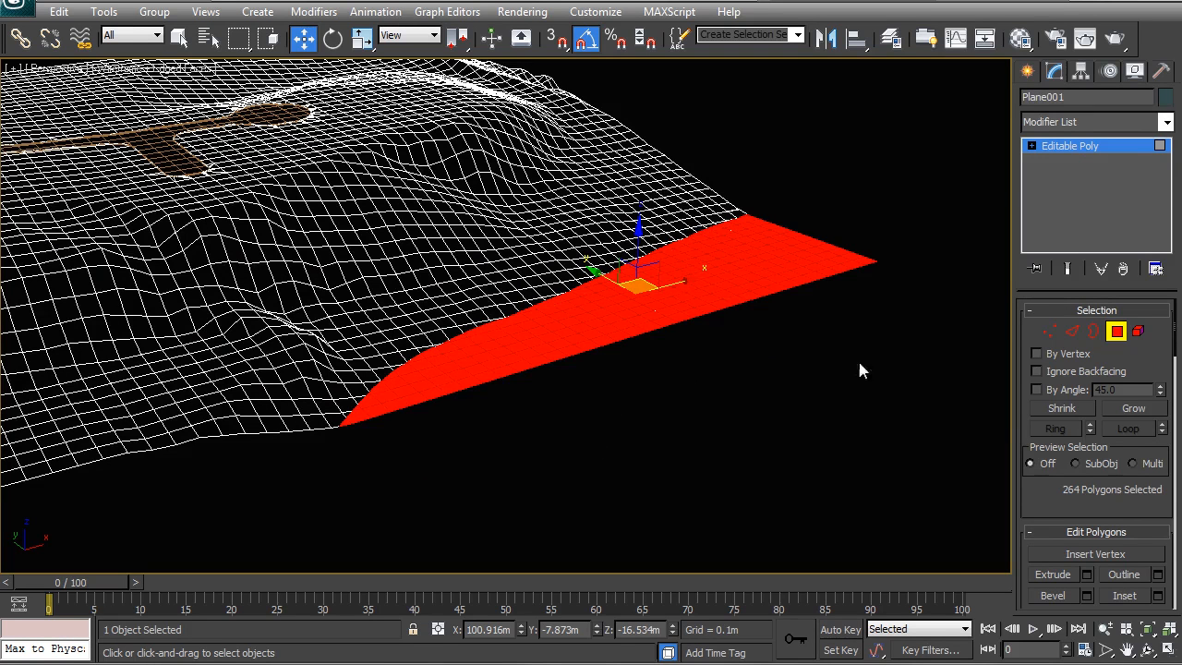
middle_drag(859, 365, 832, 365)
scroll(1175, 339, down, 5)
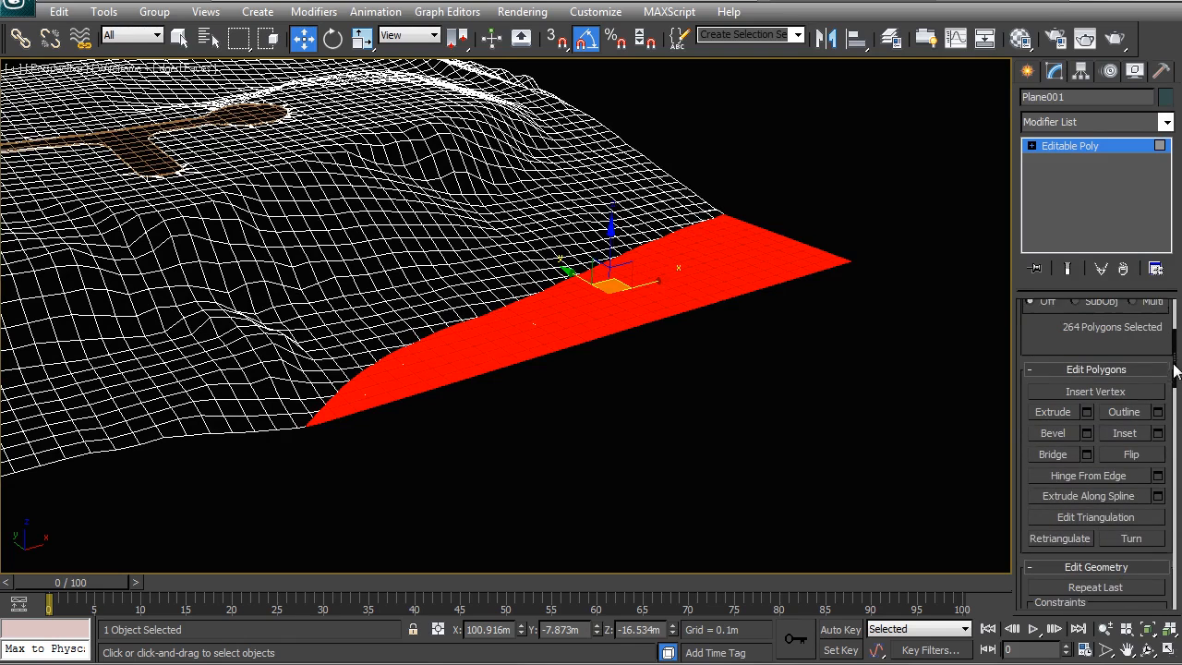
middle_drag(618, 404, 726, 431)
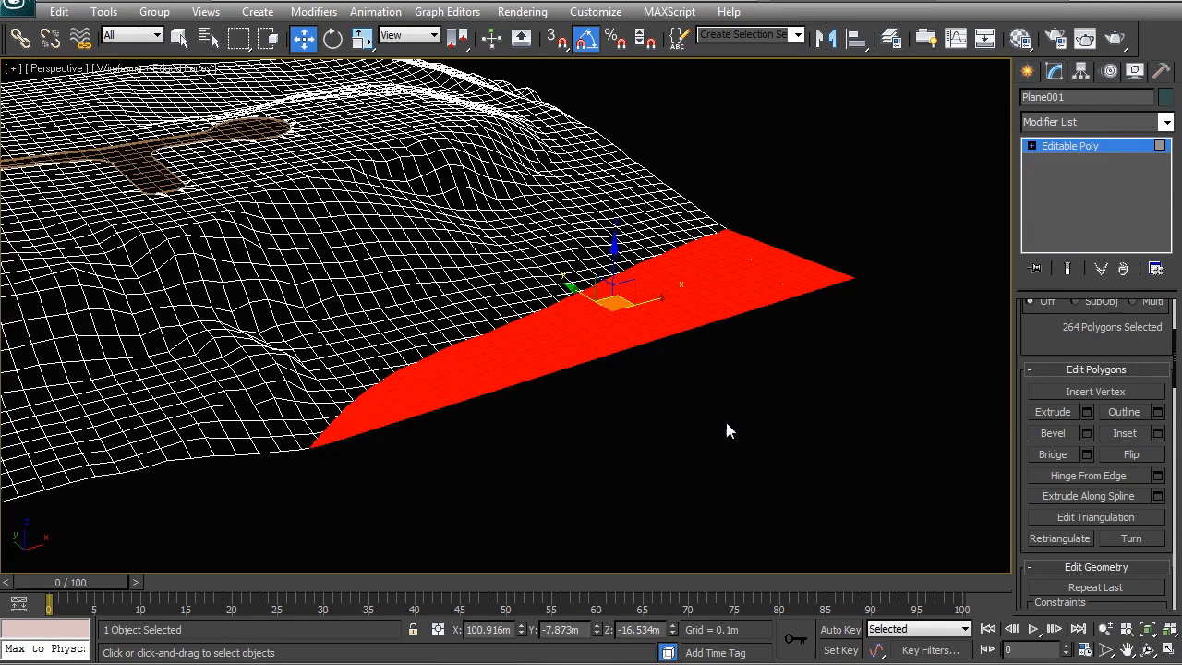
scroll(622, 349, up, 2)
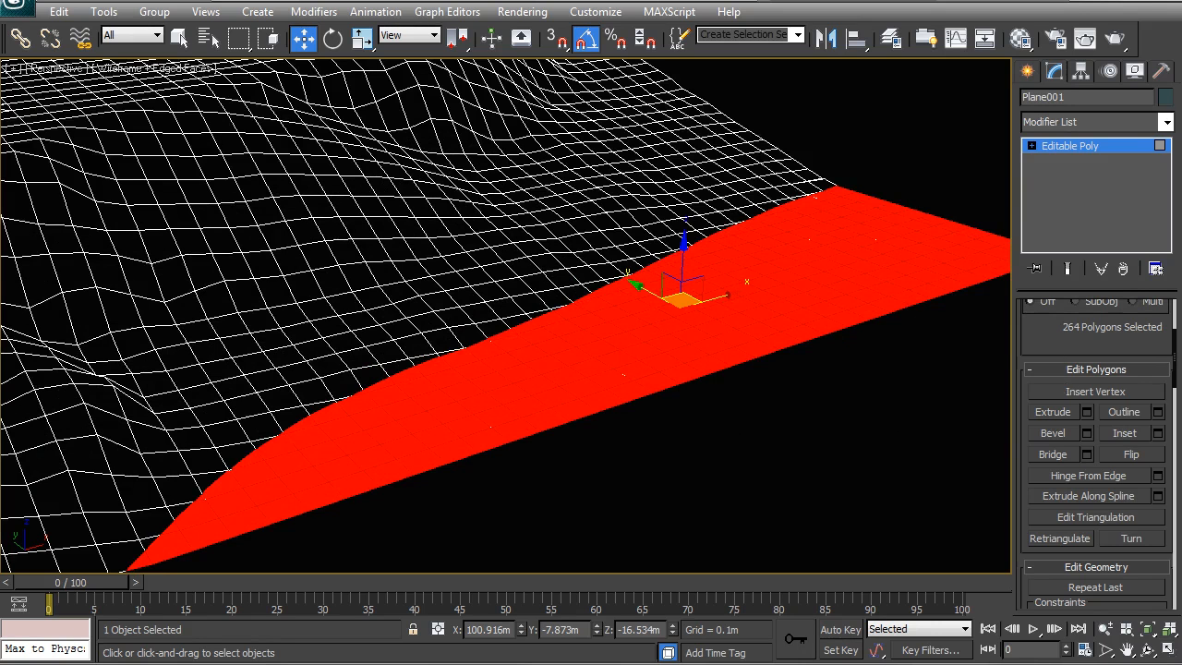
scroll(1175, 350, down, 8)
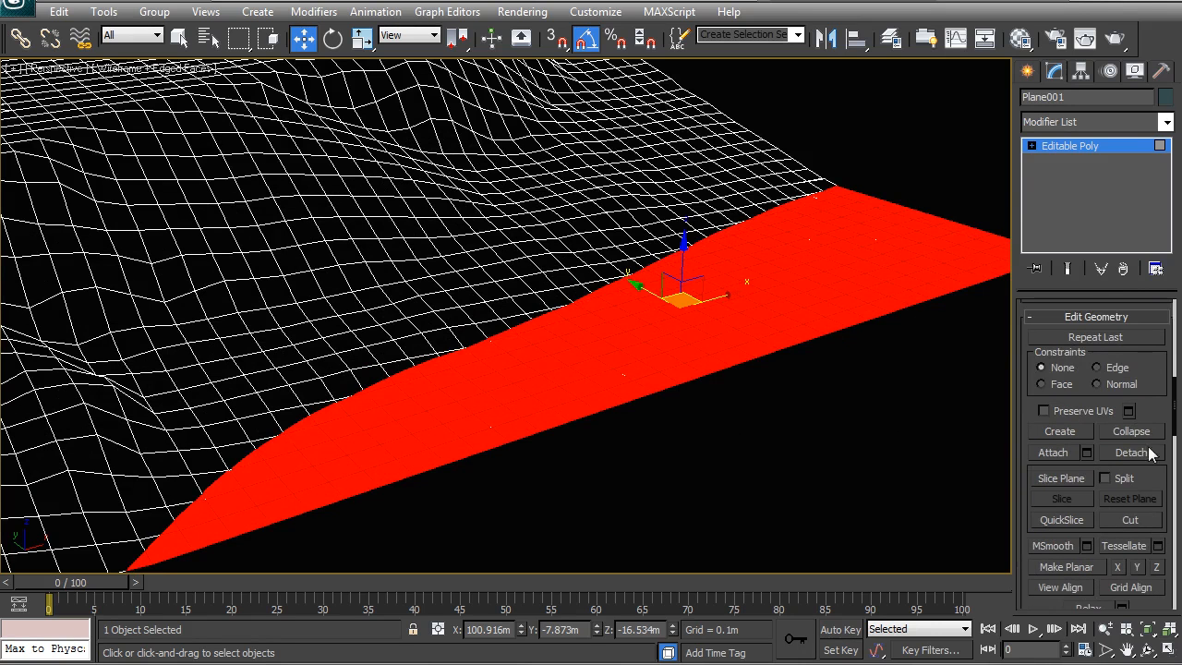
click(1143, 454)
click(646, 335)
Return to top level, select the detached terrain piece, and clone it as a copy.
right_click(637, 343)
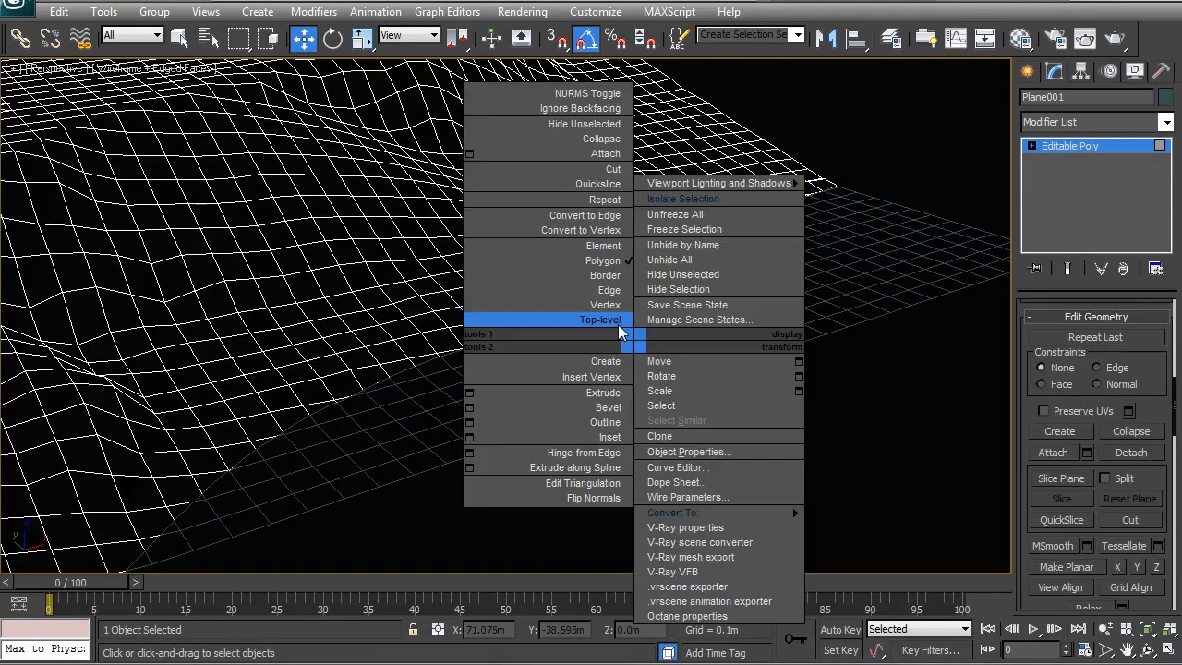
click(600, 317)
click(634, 336)
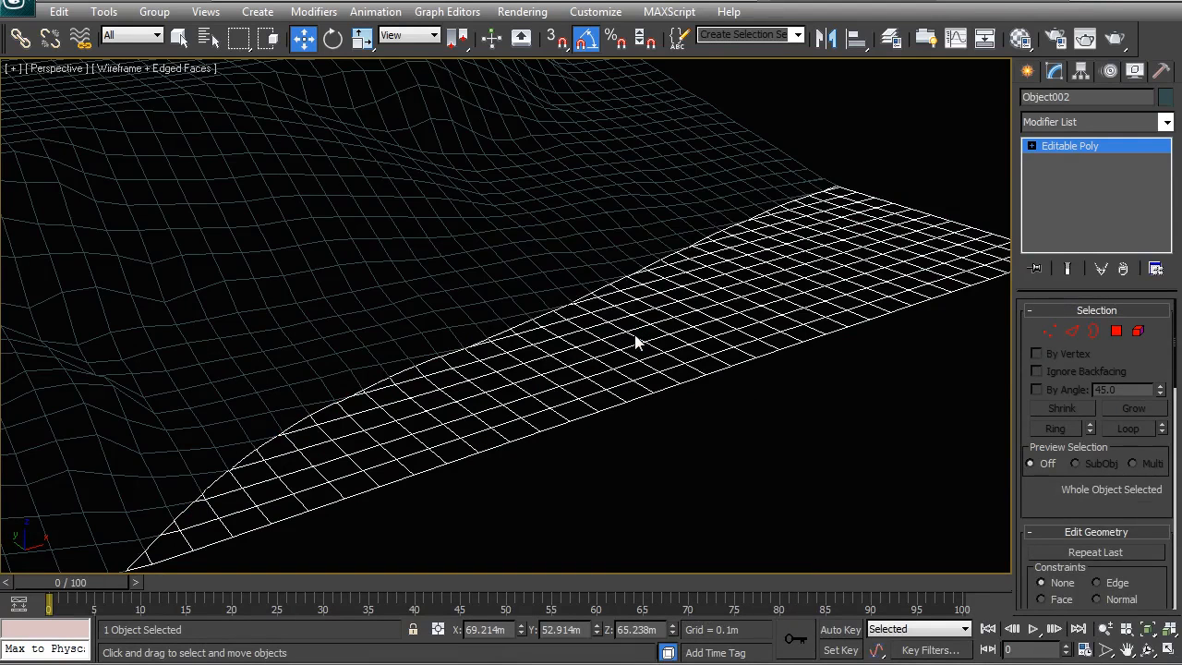
key(ctrl+v)
click(549, 400)
Select all vertices of the cloned piece and set their Z position to -17 m.
click(1115, 331)
alt+middle_drag(440, 330, 449, 307)
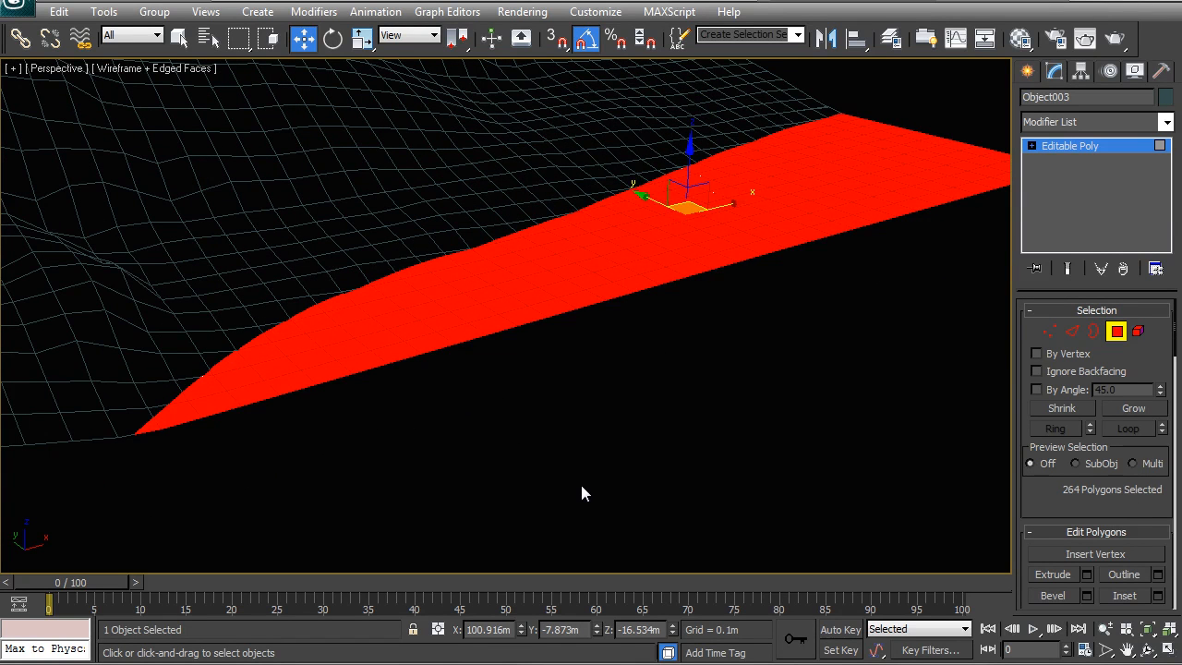
alt+middle_drag(582, 490, 532, 240)
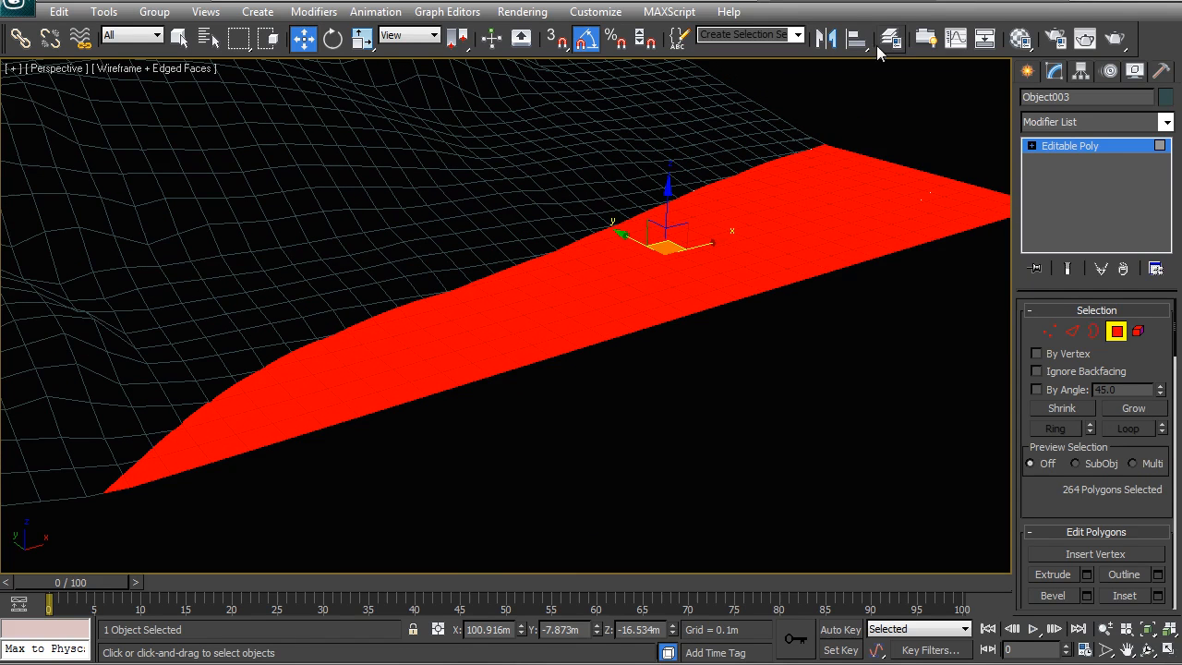
click(1051, 334)
drag(1174, 338, 1170, 439)
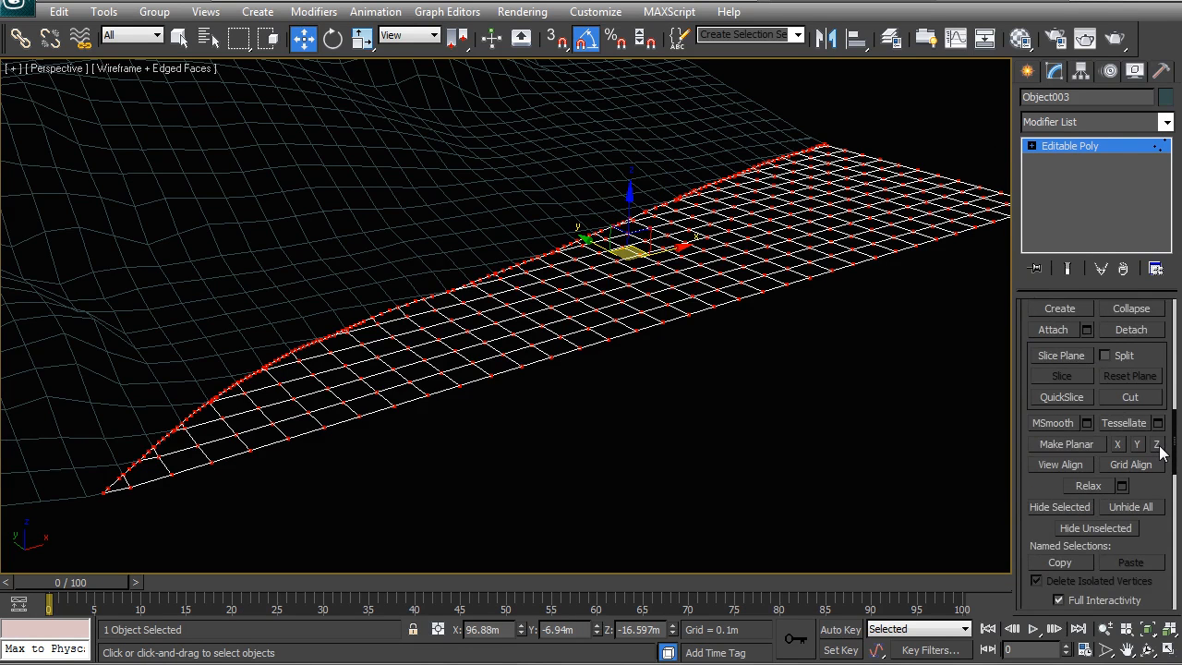
alt+middle_drag(749, 363, 746, 397)
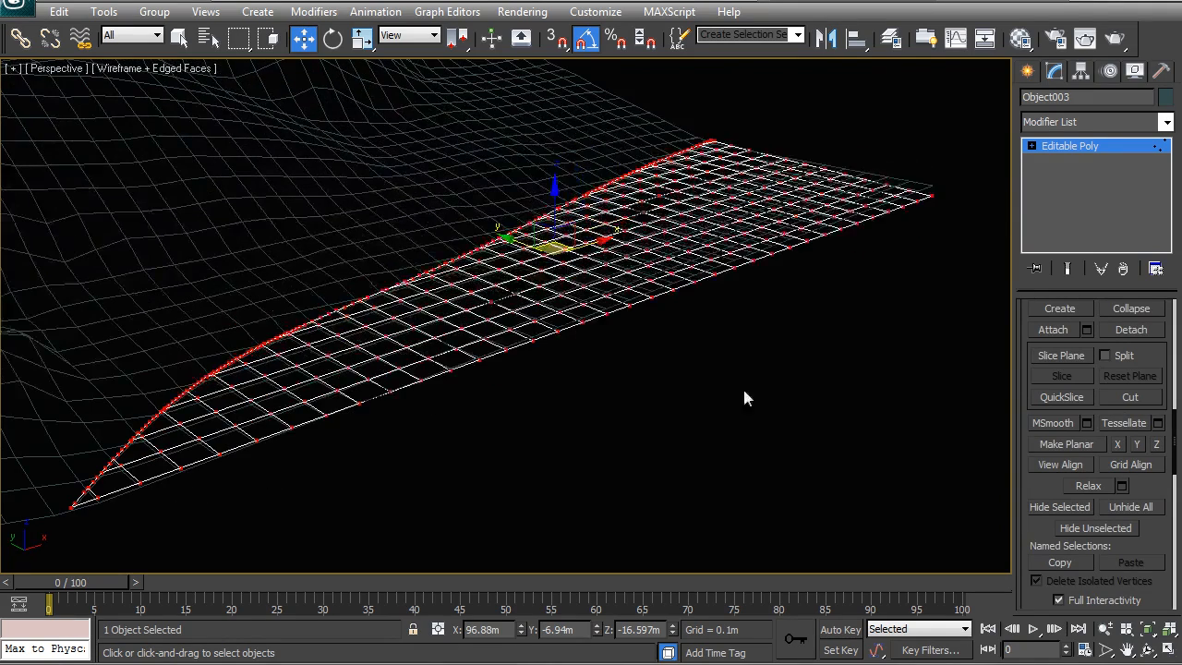
drag(661, 630, 631, 637)
text(-17)
key(Return)
Return to top level and select the site mesh Plane001.
alt+middle_drag(575, 293, 450, 319)
right_click(450, 319)
click(425, 308)
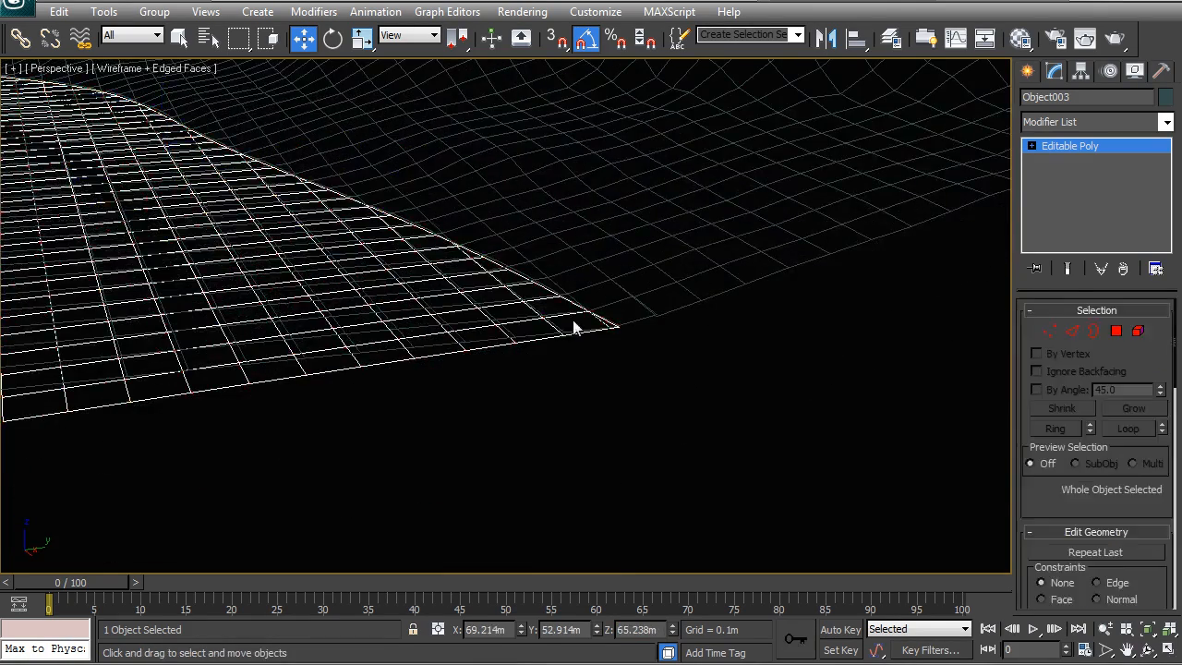
click(619, 304)
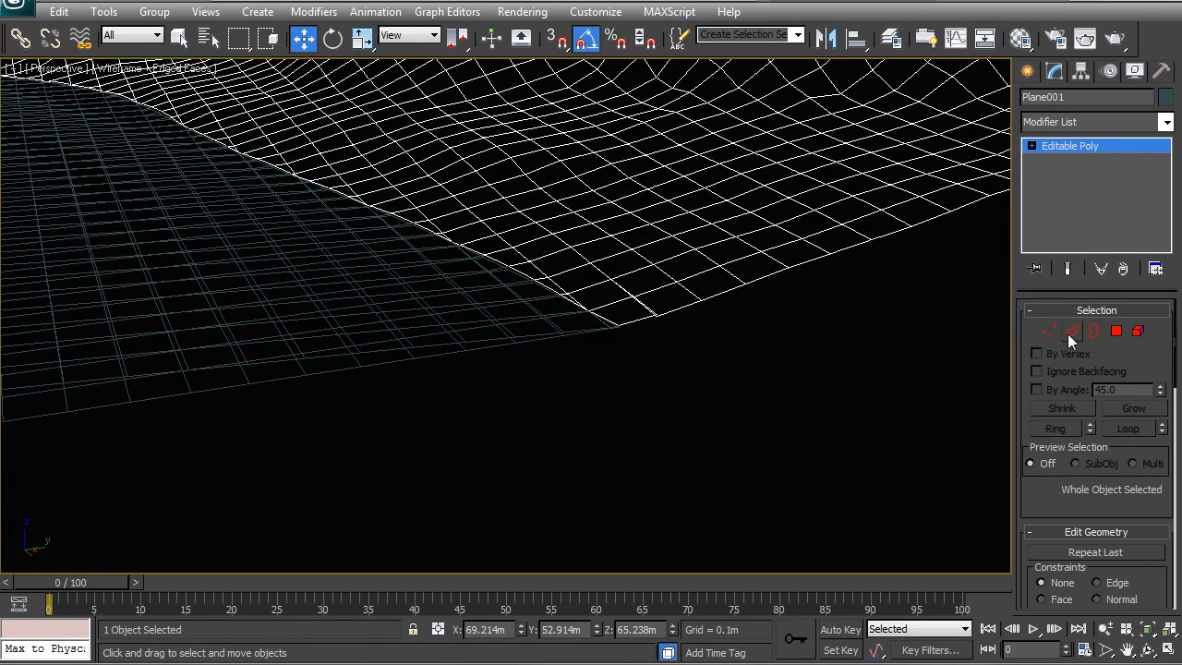
alt+middle_drag(527, 331, 686, 399)
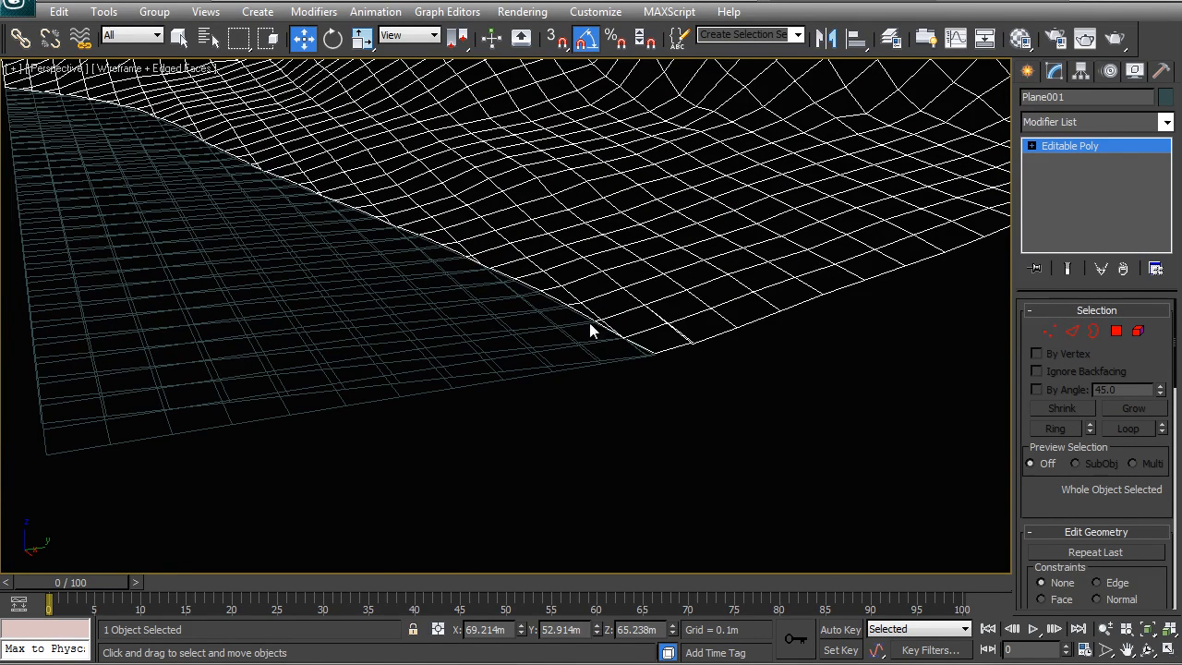
Select the site mesh's vertices along the cut contour edge, set their Z position to -17 m, and return to top level.
click(1048, 331)
middle_drag(294, 265, 427, 350)
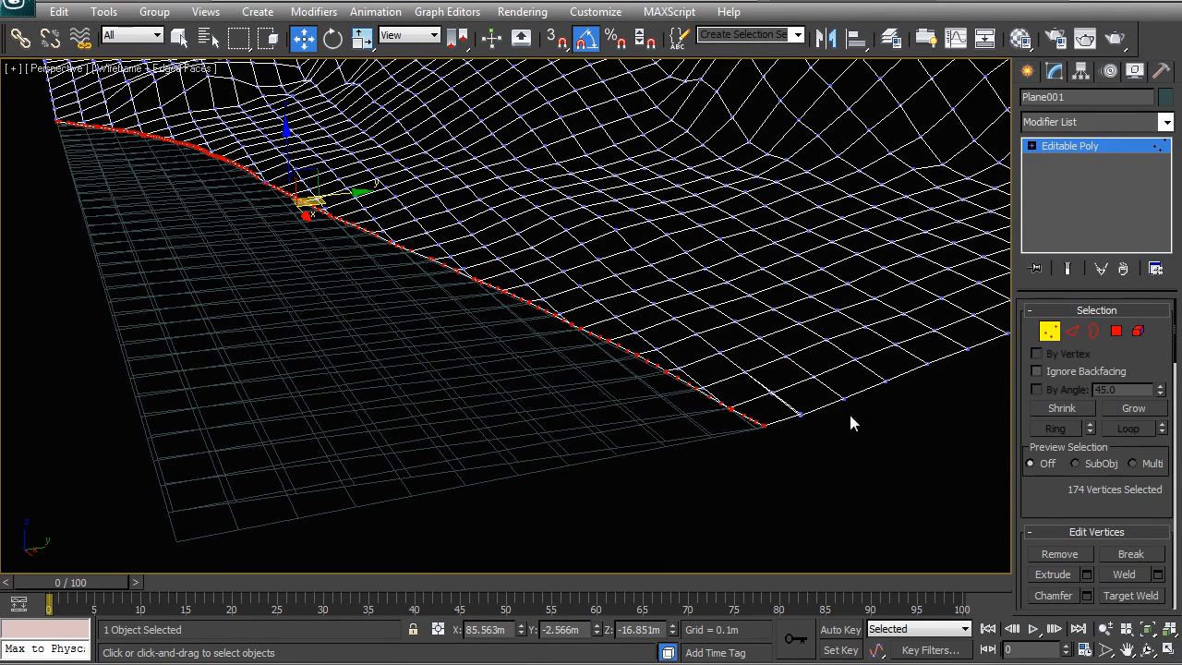
drag(1174, 314, 1165, 435)
click(1158, 544)
double_click(657, 629)
text(-17)
key(Return)
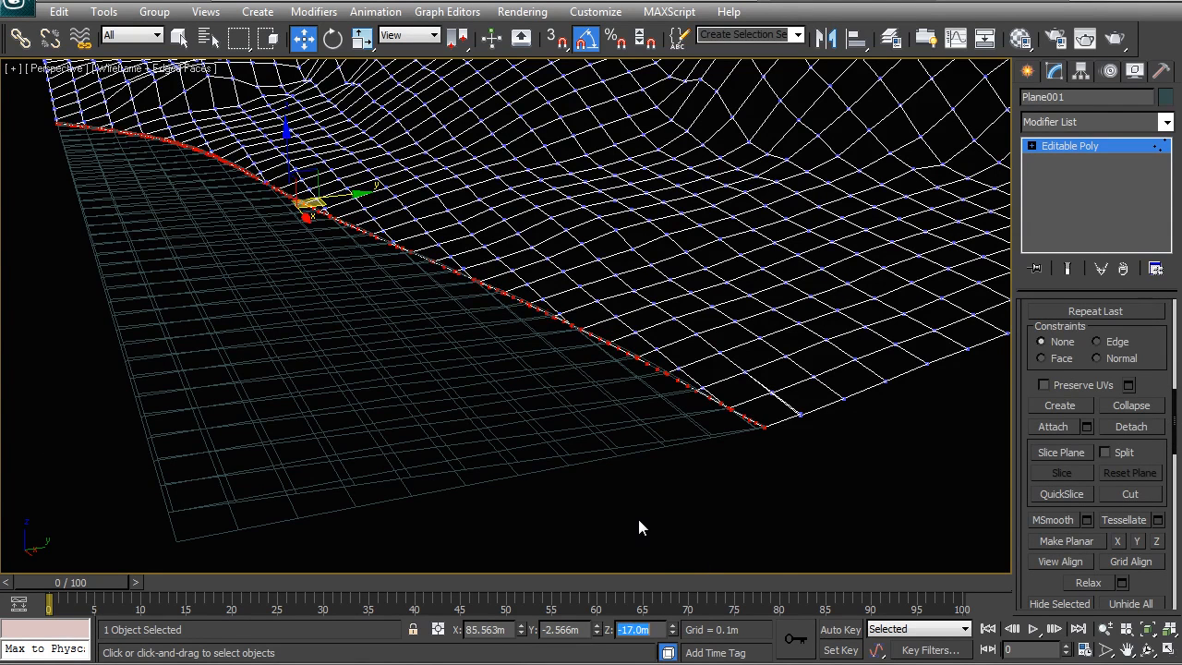
right_click(459, 274)
click(442, 249)
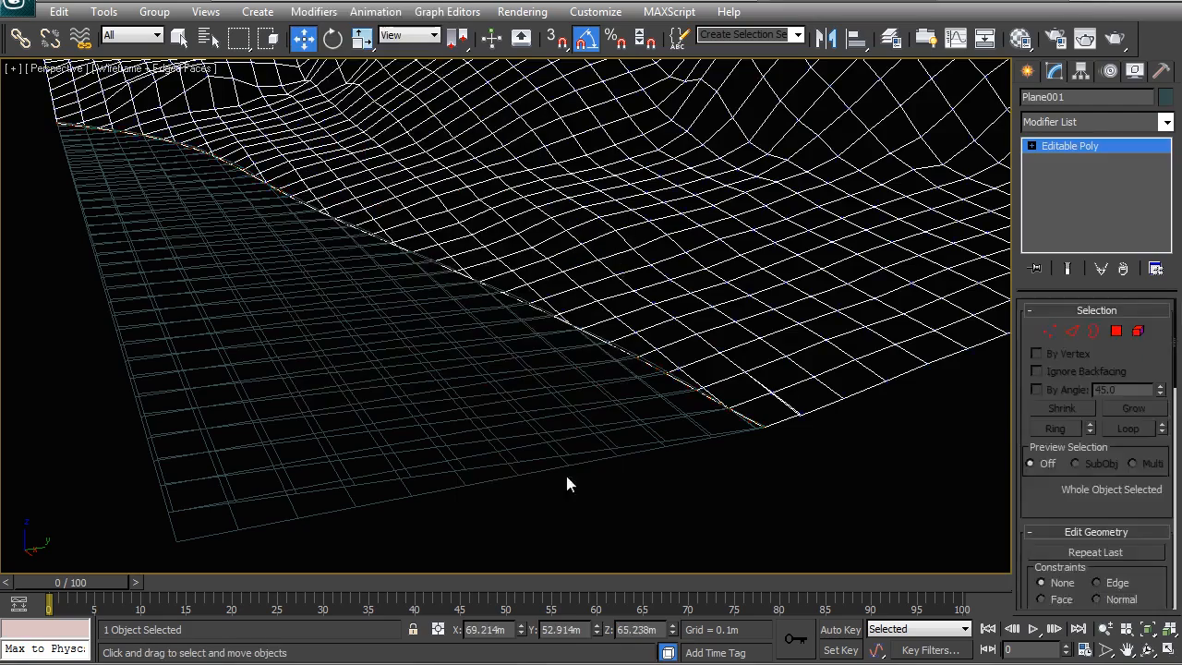
Examine the vertices of the cloned terrain piece from several angles and return to top level.
click(566, 473)
click(574, 464)
alt+middle_drag(541, 475, 378, 399)
click(1050, 331)
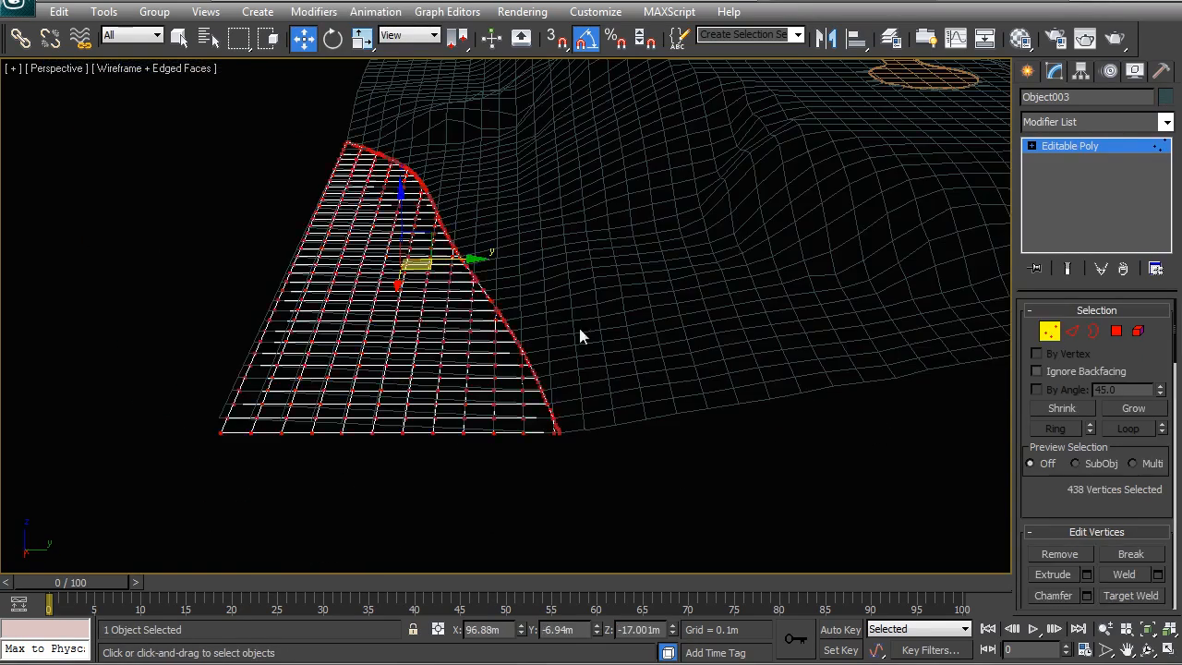
middle_drag(595, 397, 586, 330)
scroll(588, 329, up, 3)
middle_drag(459, 260, 519, 308)
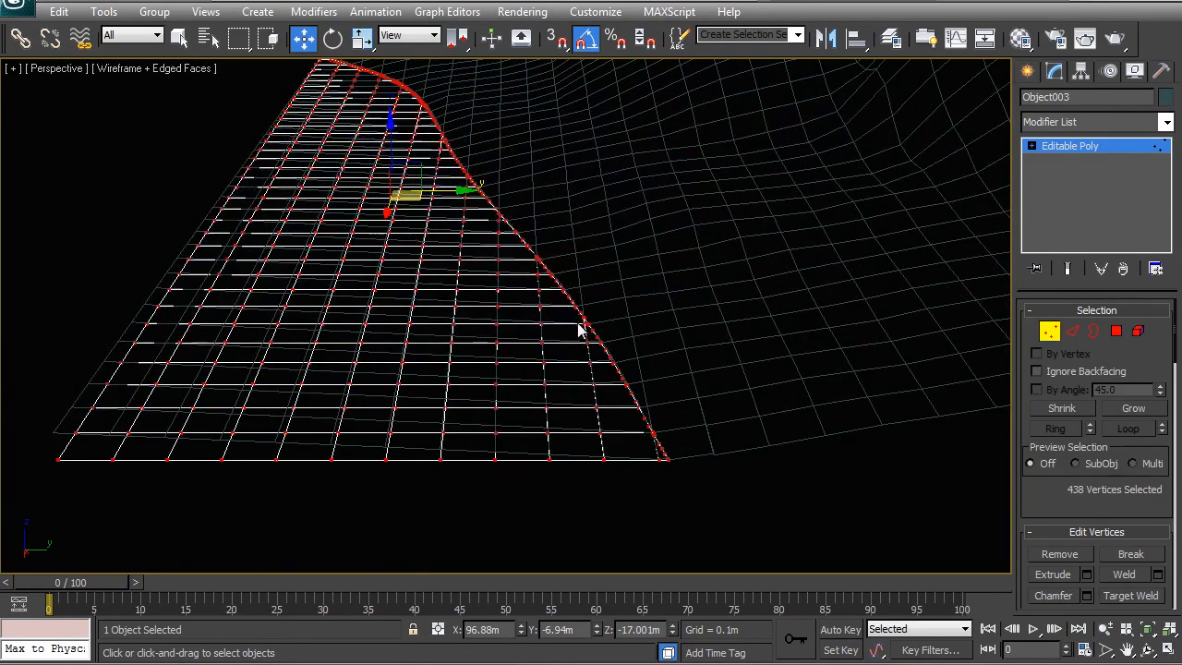
middle_drag(581, 329, 627, 294)
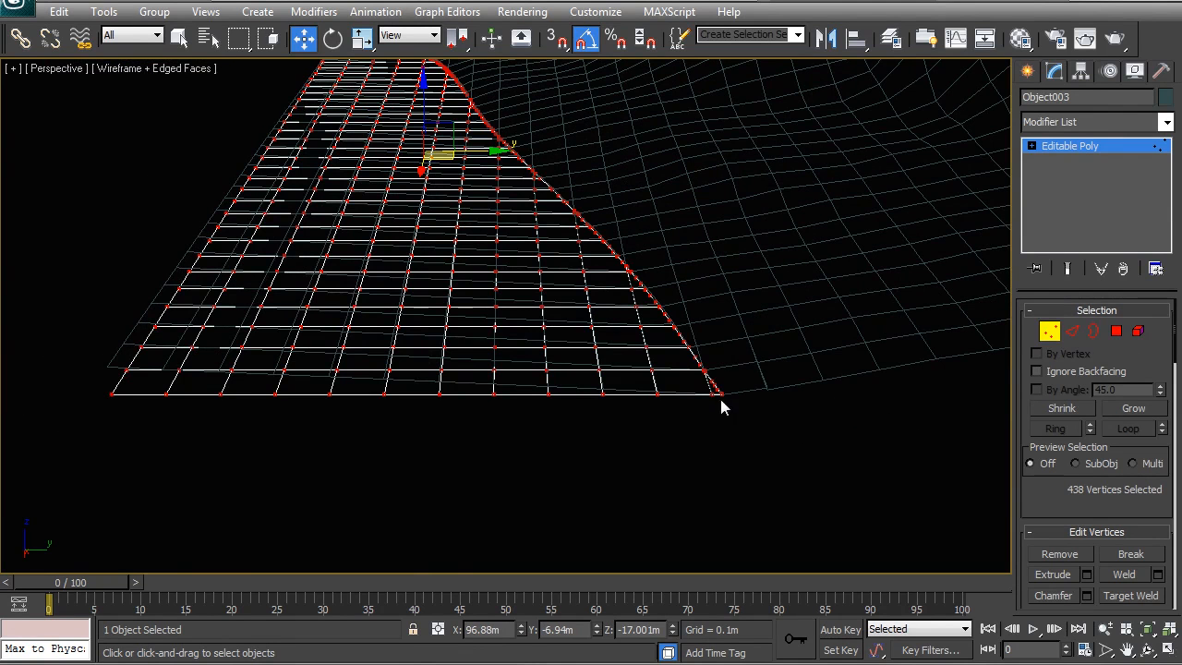
right_click(716, 356)
click(610, 325)
ctrl+click(742, 395)
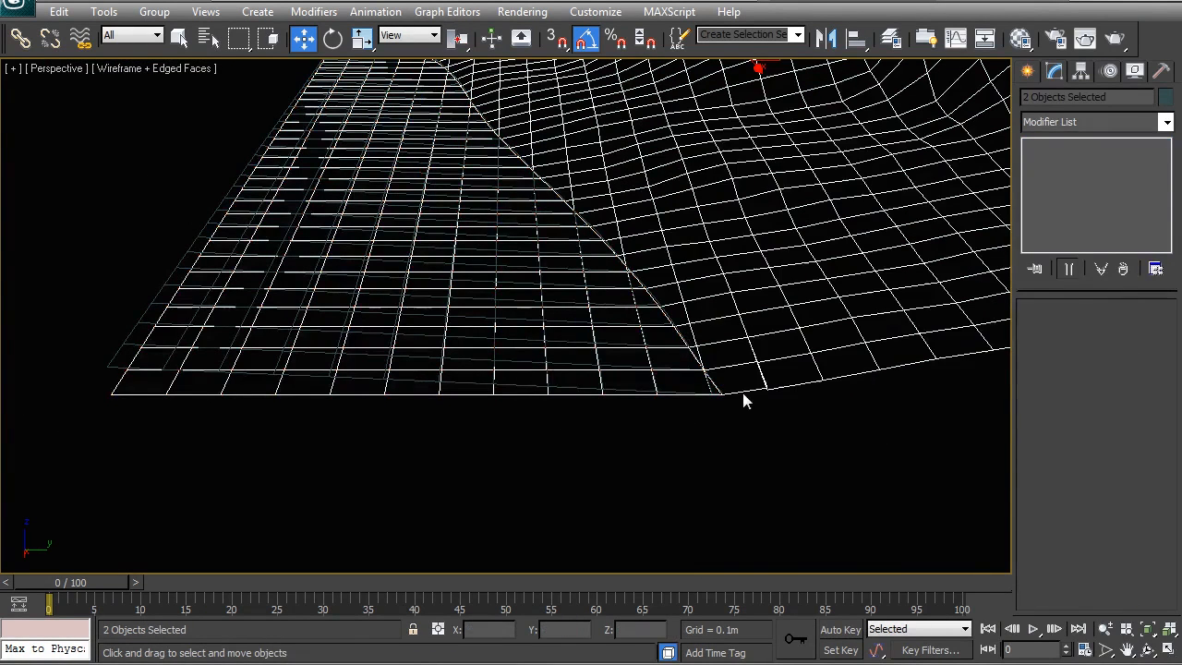
alt+middle_drag(696, 422, 414, 355)
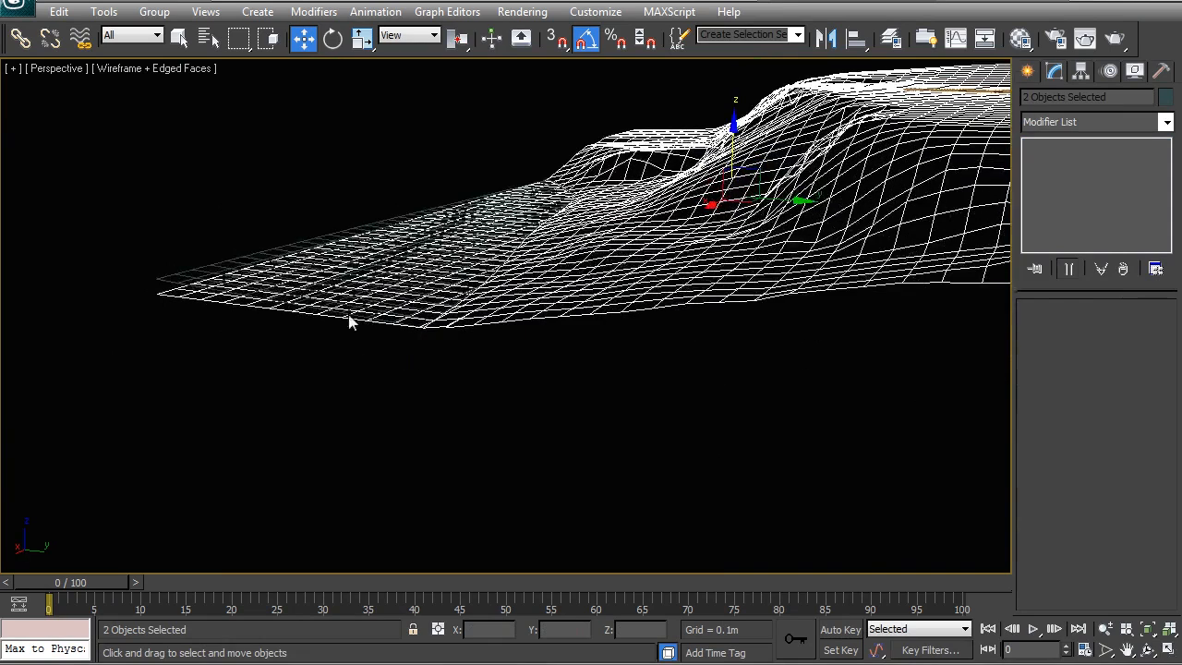
Select Object002 and assign it an object colour.
click(235, 269)
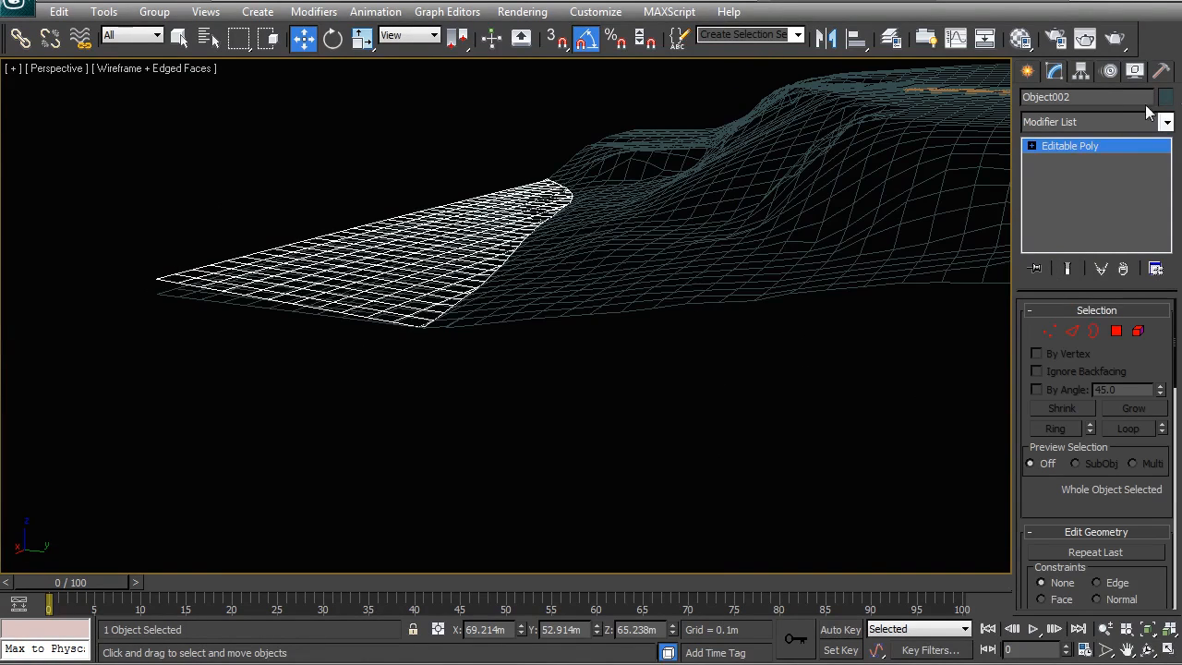
click(1164, 99)
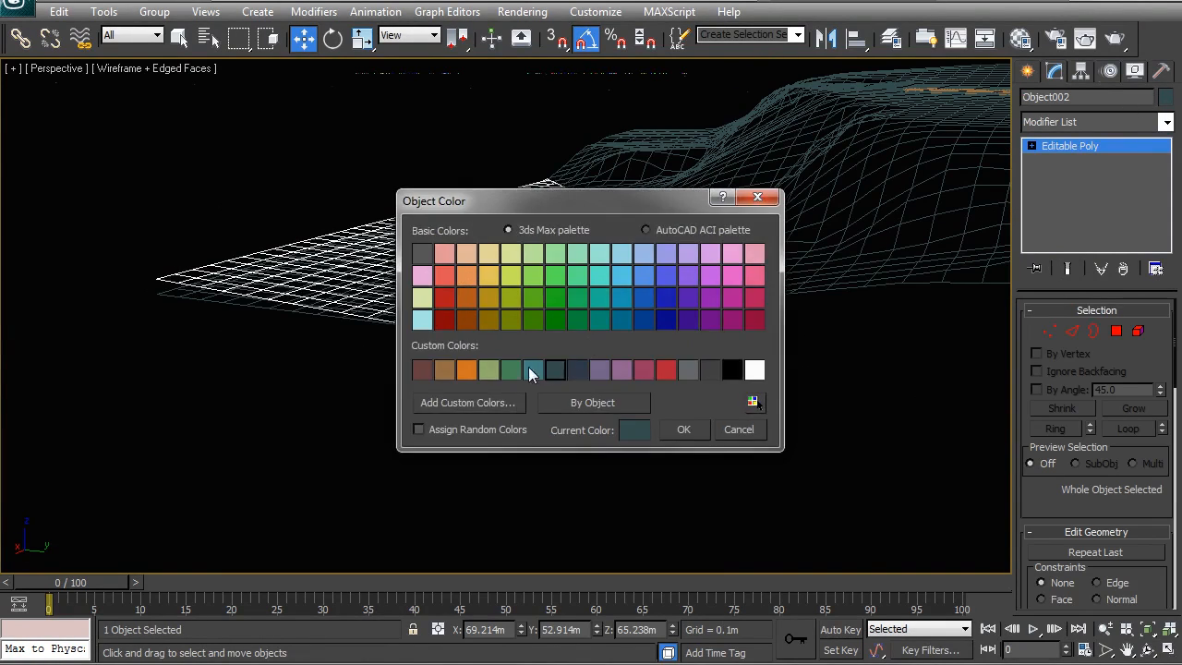
click(685, 430)
Select the site mesh together with the lowered terrain piece and isolate them.
click(618, 497)
click(190, 295)
ctrl+click(687, 257)
right_click(552, 300)
click(596, 154)
Select all vertices of the lowered terrain piece and set their Z position to -17 m.
scroll(463, 389, up, 3)
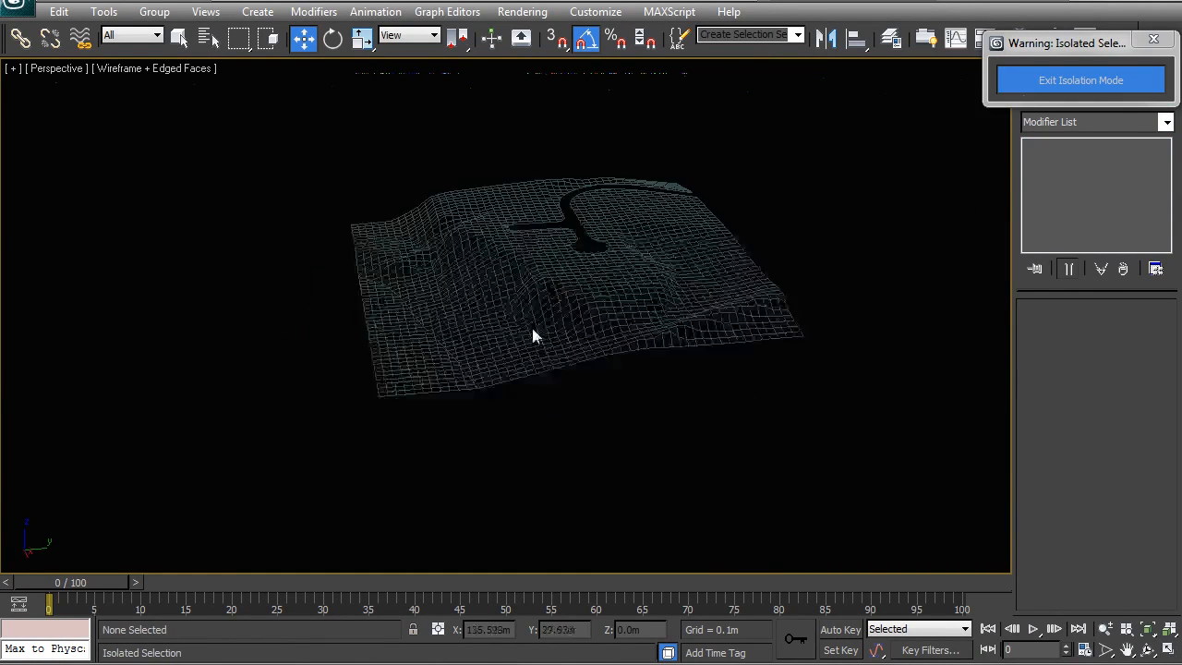
scroll(555, 335, up, 3)
click(554, 335)
scroll(506, 415, up, 4)
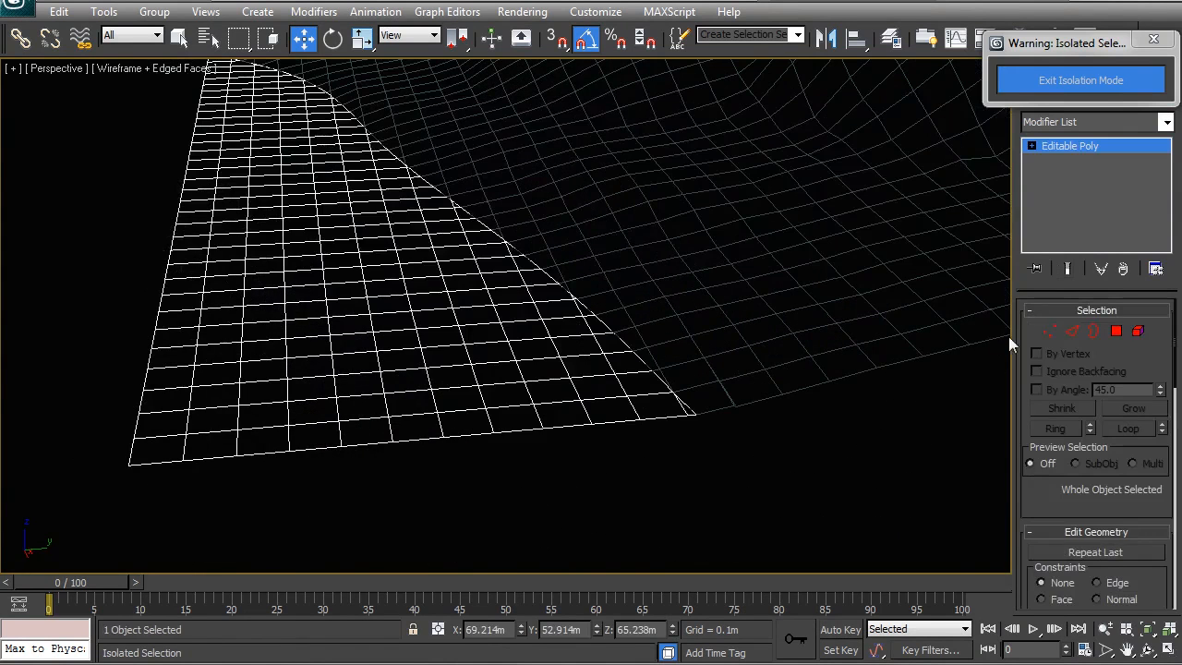
click(1051, 332)
middle_drag(546, 316, 544, 352)
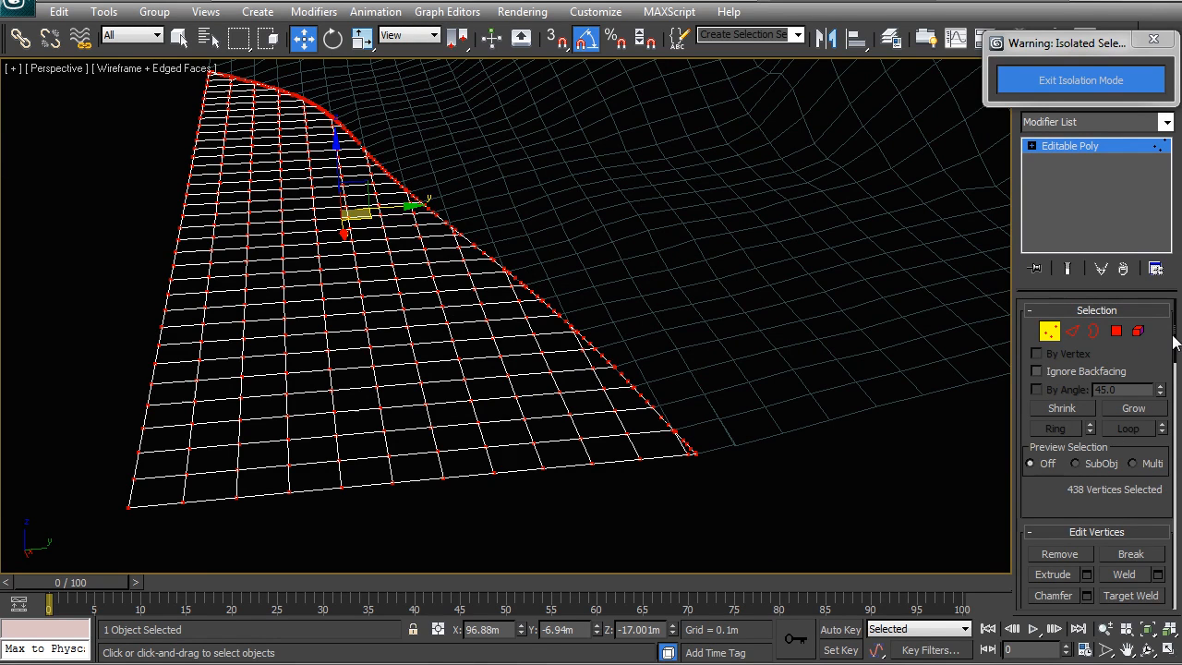
scroll(1175, 343, down, 5)
scroll(1151, 488, down, 1)
scroll(1151, 488, down, 1)
scroll(1168, 433, down, 5)
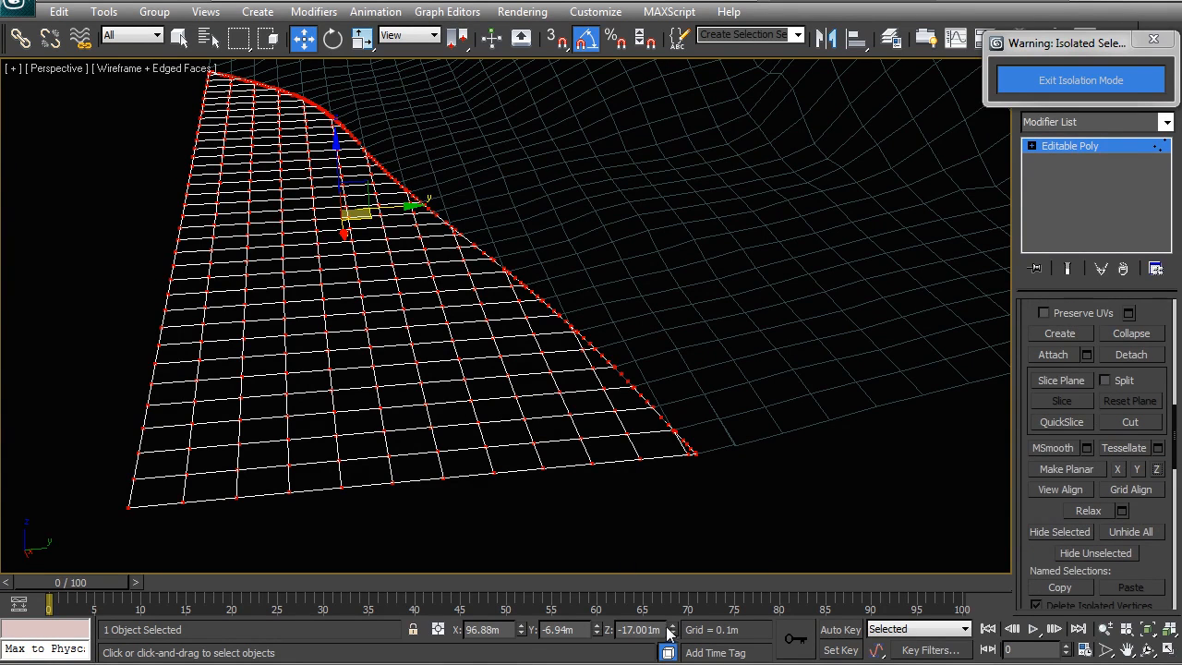
drag(664, 635, 644, 634)
key(Return)
Reselect all vertices of the lowered piece and enable Use Soft Selection.
right_click(561, 340)
click(521, 315)
alt+middle_drag(535, 369, 657, 225)
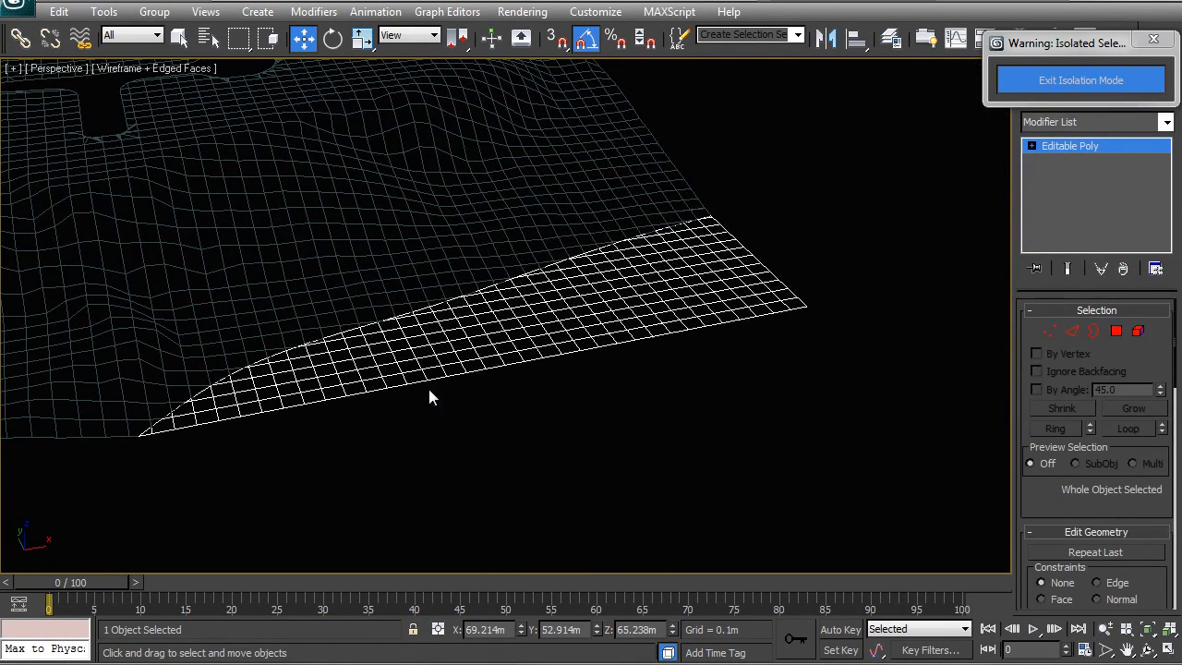
alt+middle_drag(955, 329, 555, 330)
click(1050, 332)
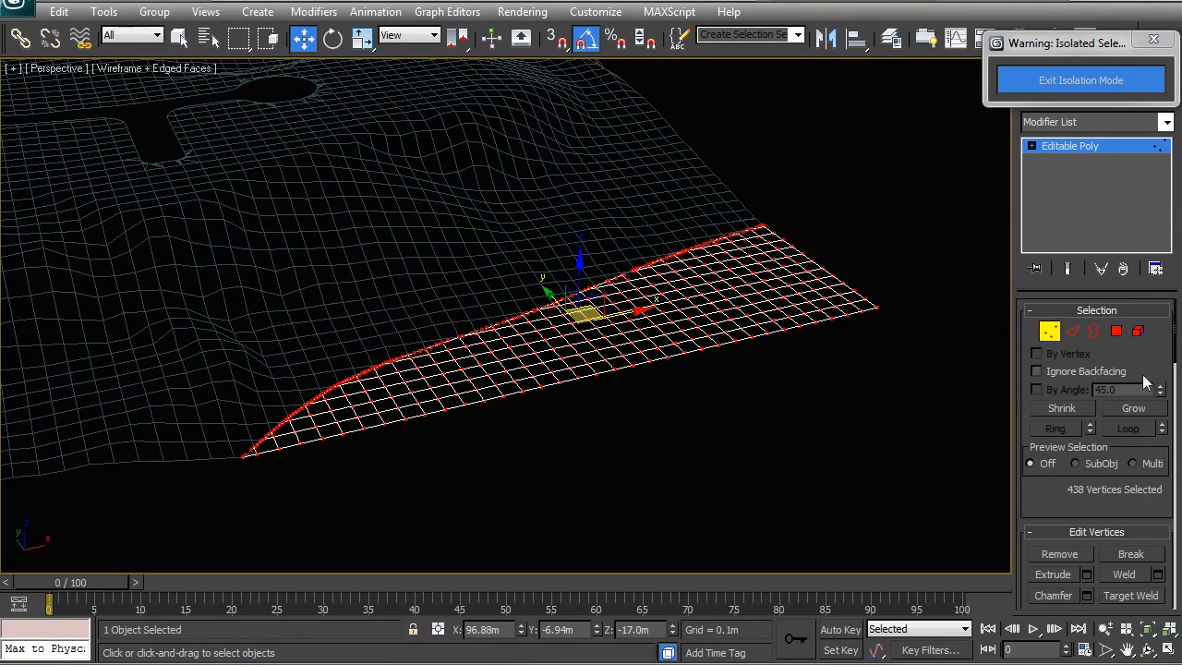
mouse_move(1175, 341)
mouse_down()
mouse_move(1153, 462)
mouse_move(1158, 490)
mouse_move(1173, 477)
mouse_up()
click(1024, 499)
scroll(1071, 388, up, 3)
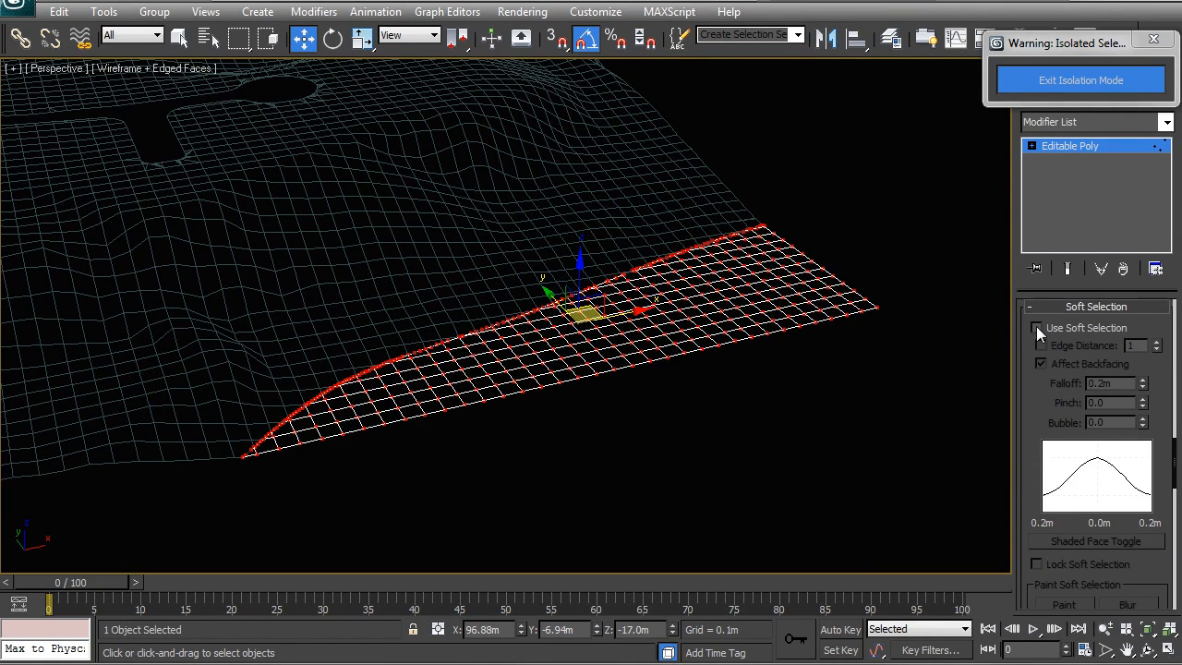
click(1035, 327)
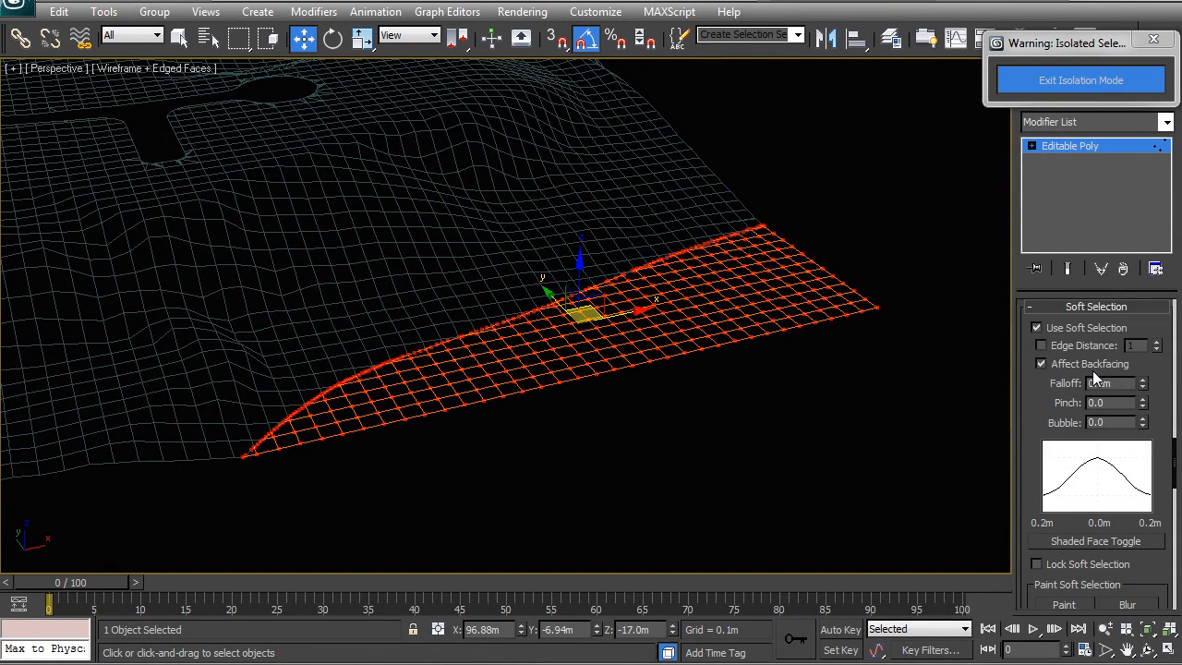
Set the soft selection falloff to about 12.6 m.
drag(1143, 383, 1139, 303)
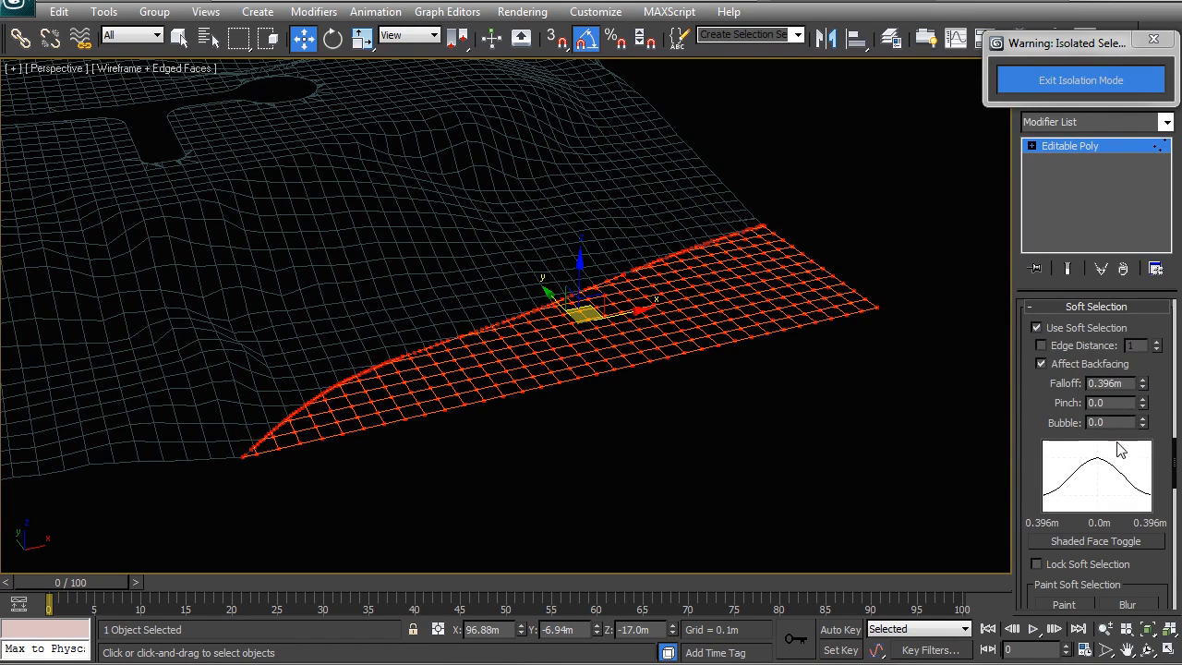
drag(1125, 384, 1094, 384)
drag(707, 388, 652, 351)
scroll(666, 423, up, 3)
middle_drag(806, 428, 677, 413)
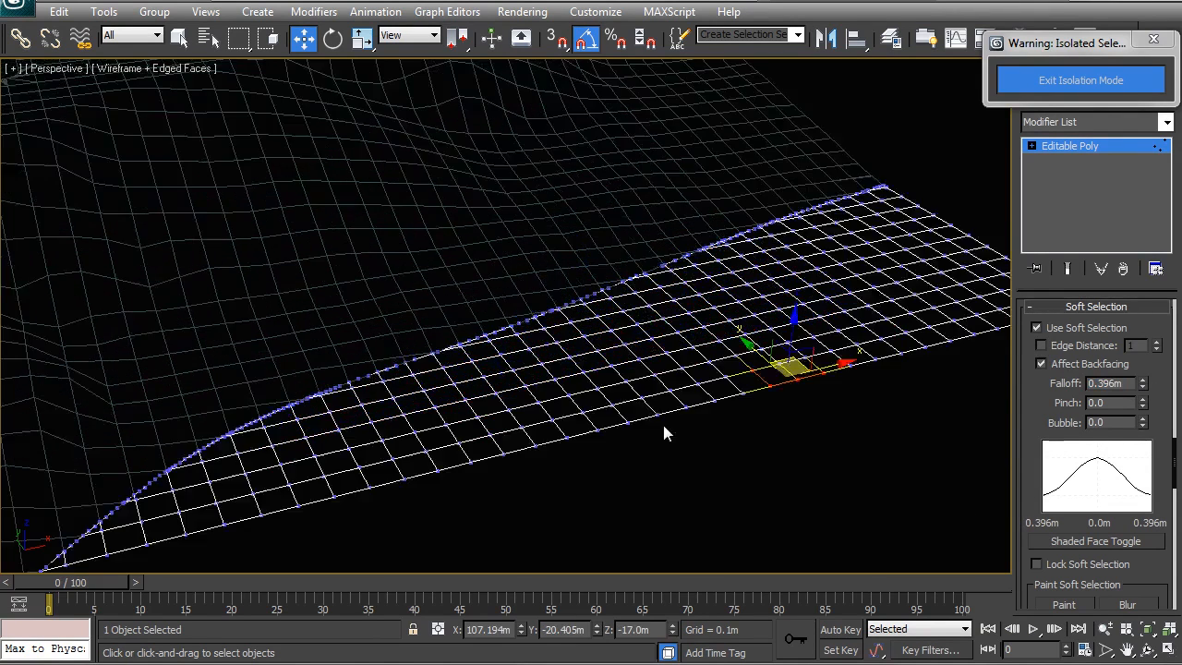
scroll(680, 422, up, 2)
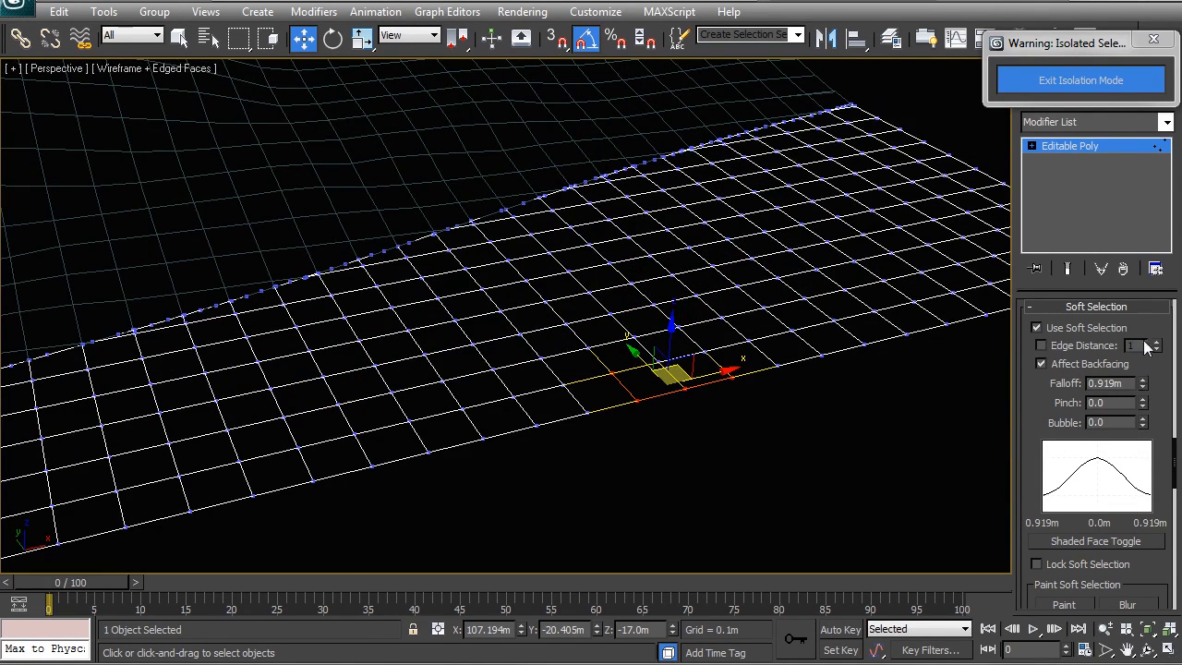
drag(1143, 386, 1132, 279)
Try selecting and moving vertices at the piece's outer corner with a falloff of about 23.9 m.
click(678, 427)
key(ctrl+z)
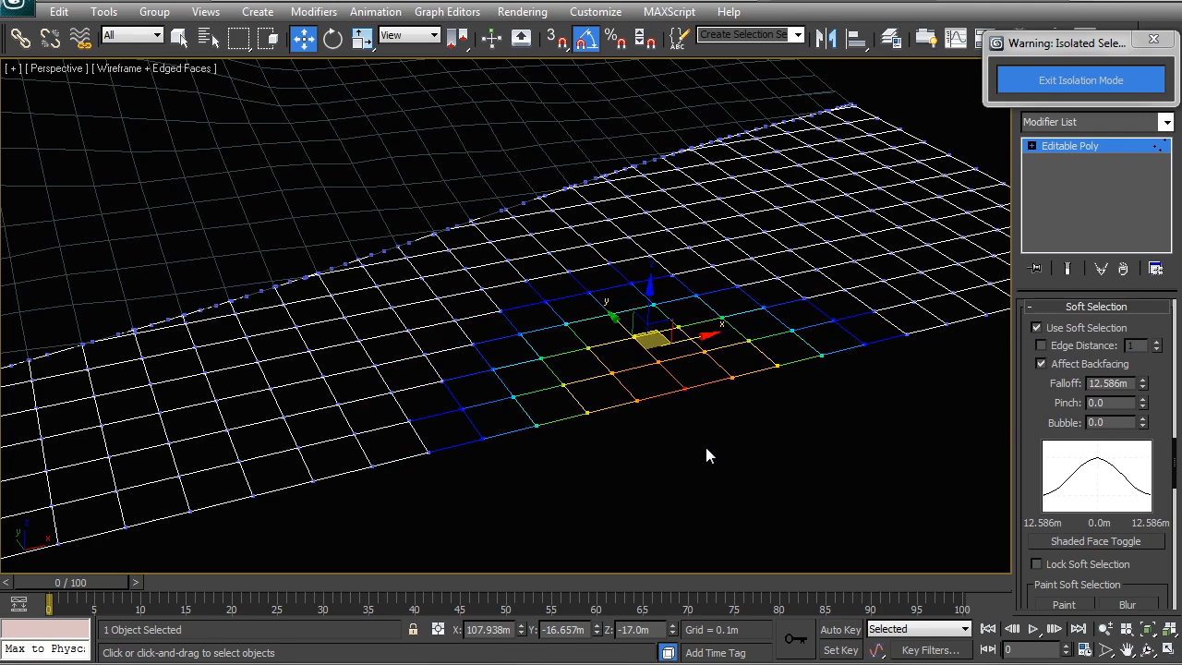
alt+middle_drag(707, 453, 917, 328)
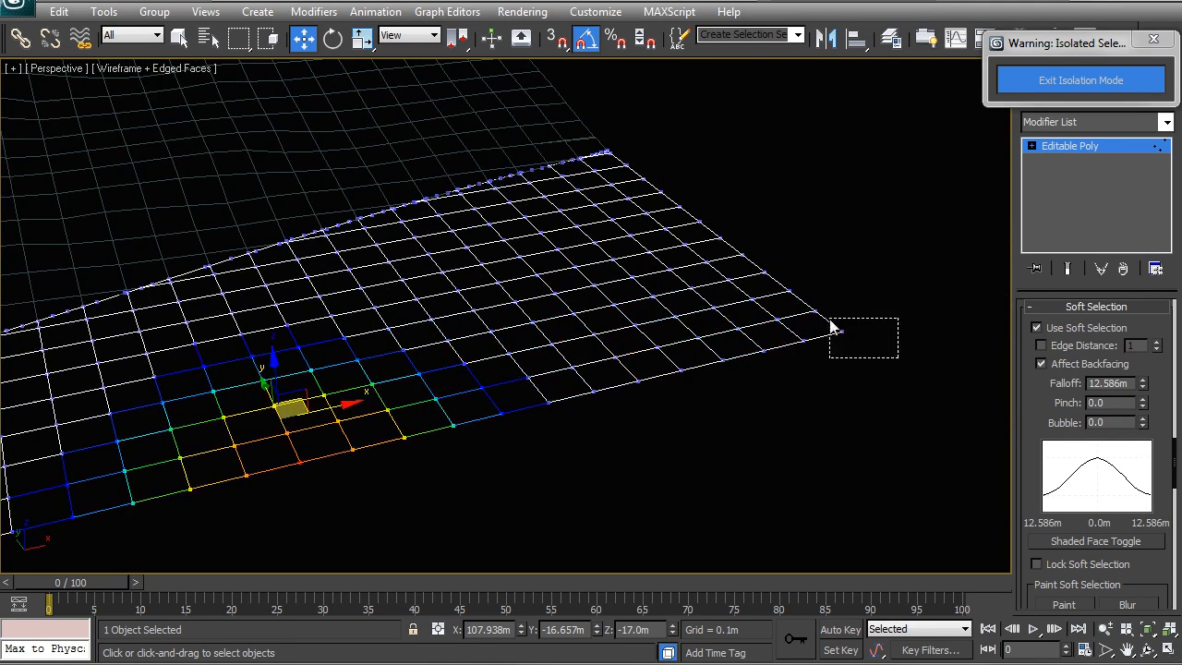
drag(829, 321, 829, 319)
drag(1143, 388, 1143, 384)
drag(649, 245, 664, 309)
click(1038, 327)
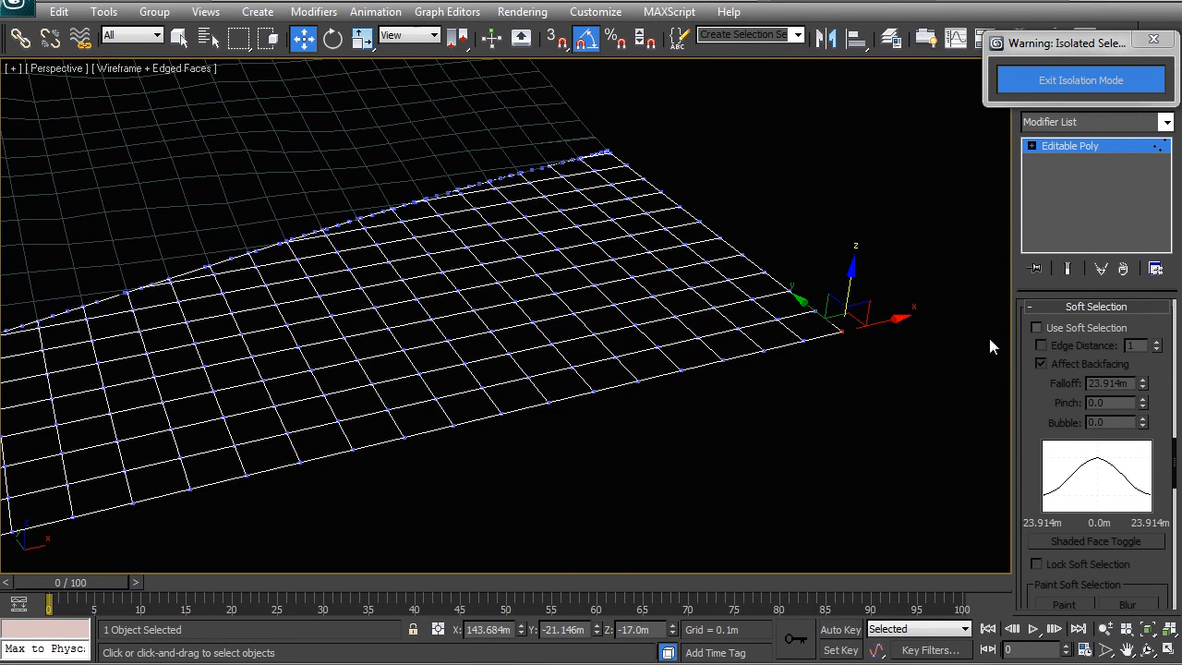
drag(851, 284, 855, 260)
key(ctrl+z)
key(ctrl+z)
mouse_move(649, 242)
mouse_down()
mouse_move(653, 314)
mouse_move(649, 242)
mouse_up()
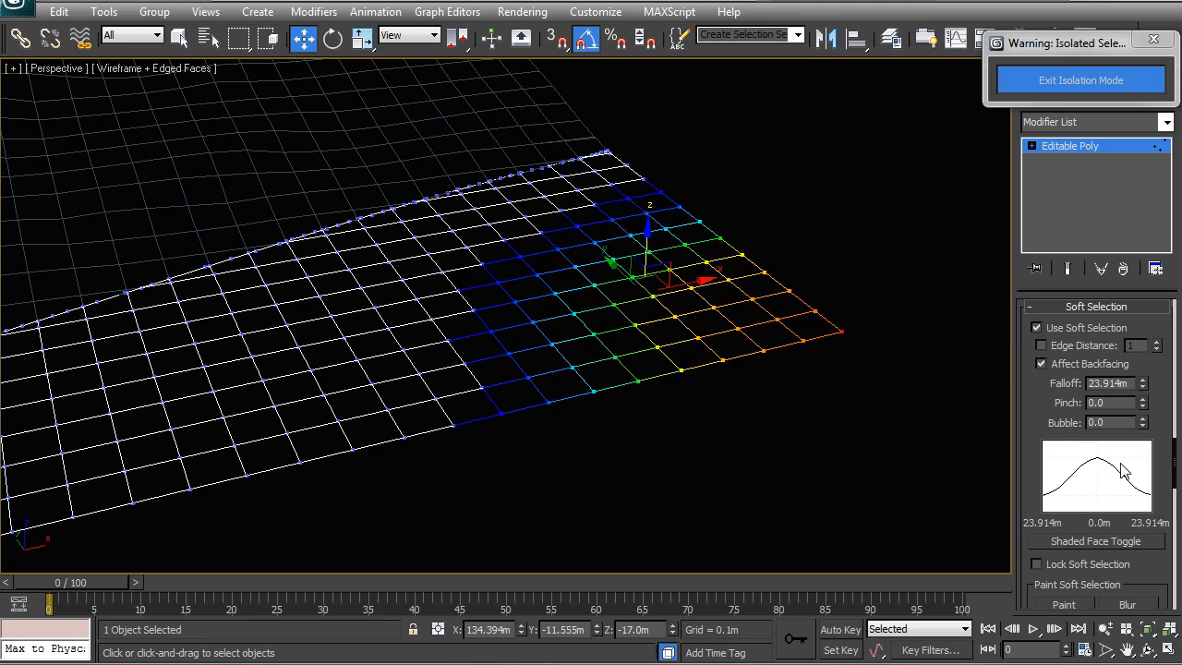
Try lowering selected vertices of the piece with soft selection, then undo the move.
alt+middle_drag(604, 369, 736, 396)
drag(723, 489, 572, 261)
alt+middle_drag(606, 325, 736, 290)
drag(706, 400, 585, 134)
alt+middle_drag(586, 134, 616, 232)
drag(524, 141, 535, 168)
key(ctrl+z)
alt+middle_drag(542, 221, 531, 290)
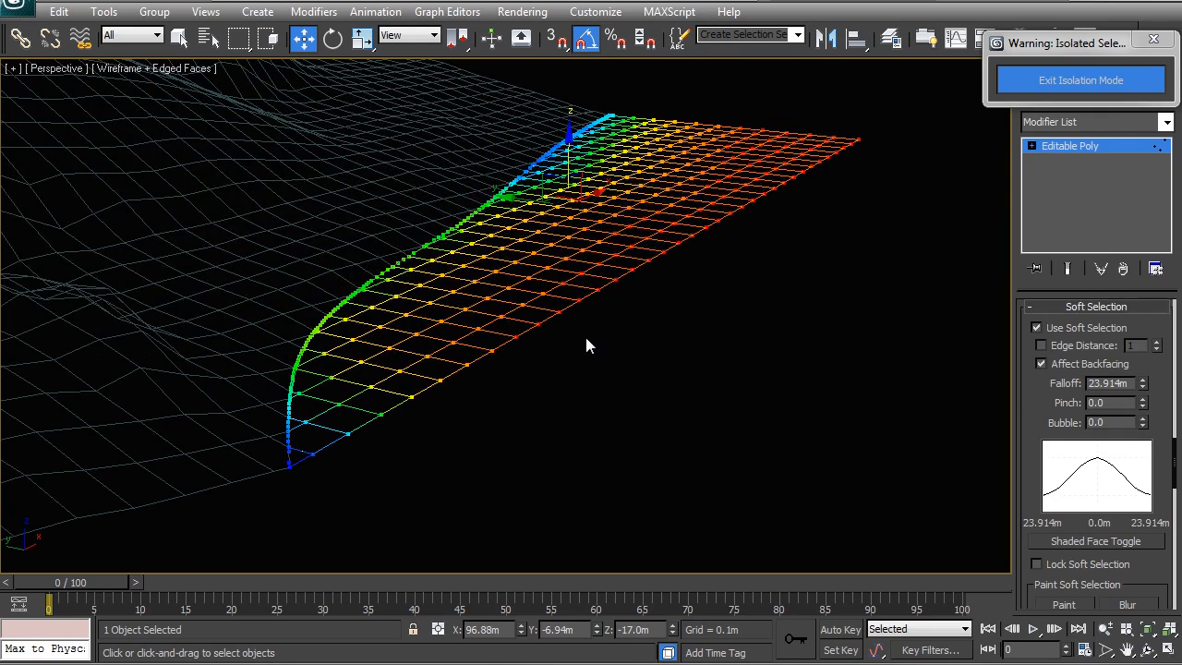
click(773, 283)
drag(884, 285, 617, 119)
drag(670, 400, 574, 171)
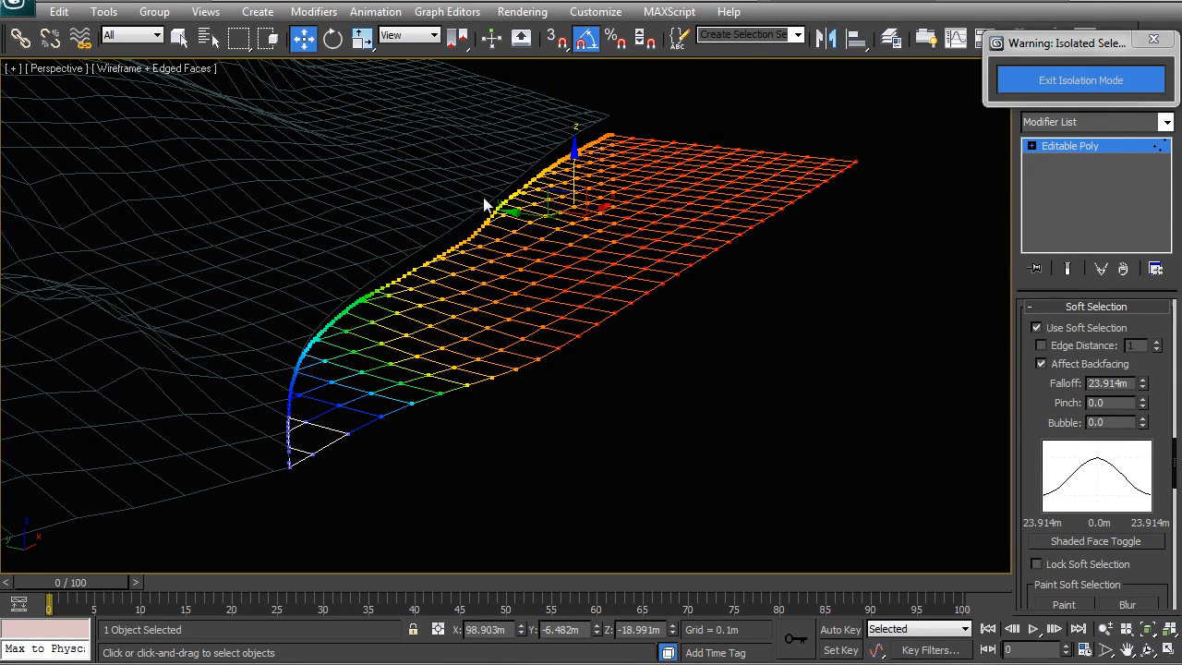
middle_drag(694, 230, 607, 257)
key(ctrl+z)
alt+middle_drag(534, 240, 548, 240)
click(743, 337)
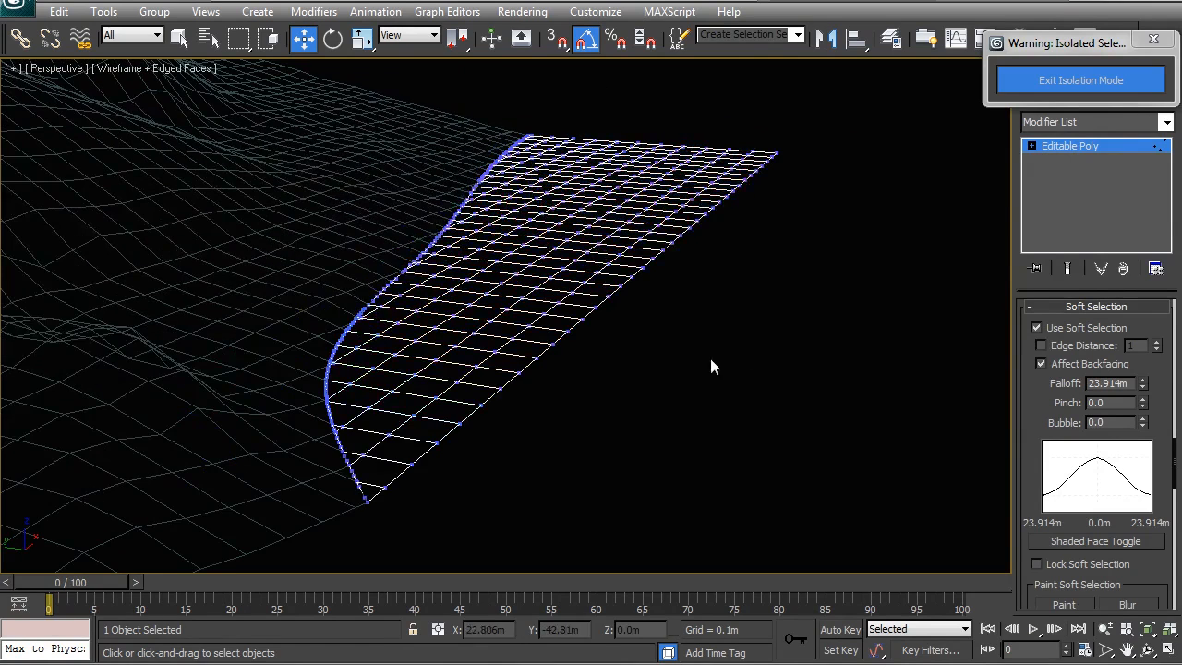
Set the falloff to about 9.6 m, select the piece's far-edge vertices, and raise them about 1.1 m.
drag(698, 392, 587, 278)
alt+middle_drag(615, 271, 864, 300)
drag(862, 317, 617, 113)
alt+middle_drag(617, 114, 748, 245)
drag(1143, 384, 1149, 447)
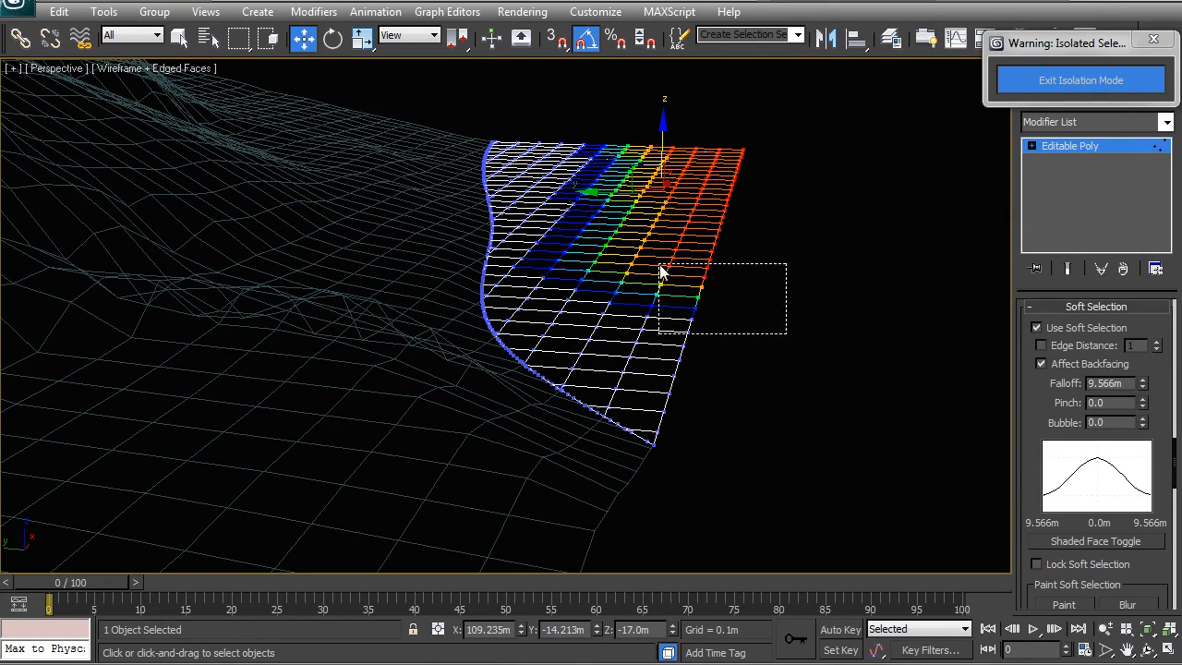
drag(681, 292, 683, 296)
drag(663, 155, 669, 165)
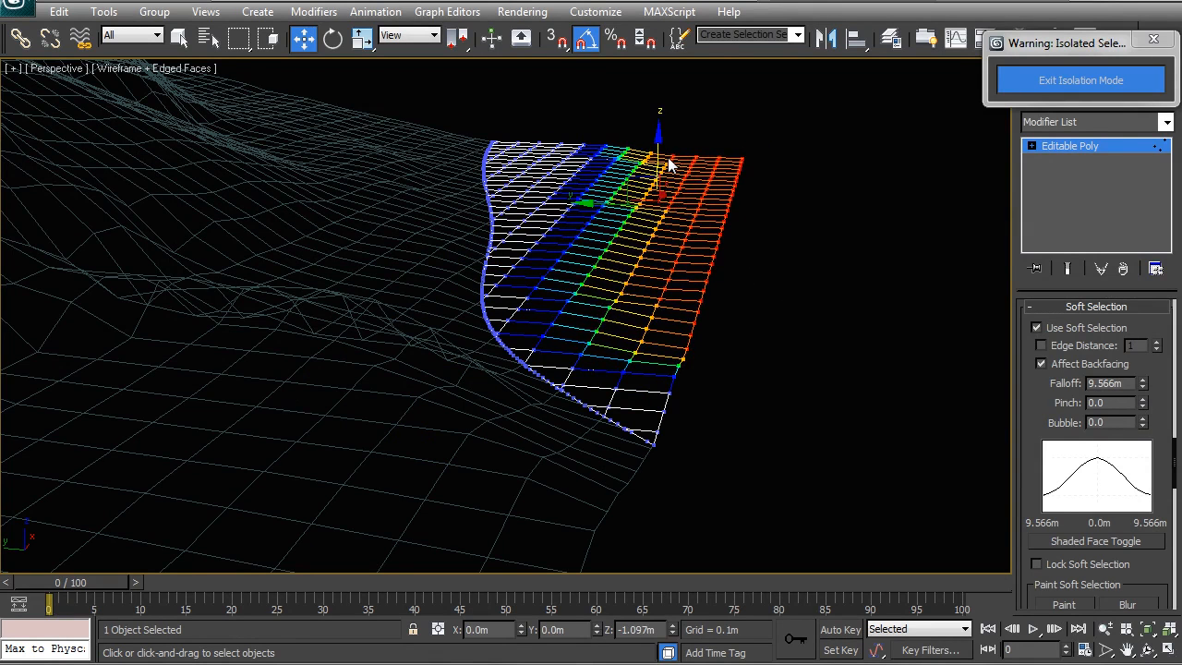
right_click(684, 237)
click(600, 214)
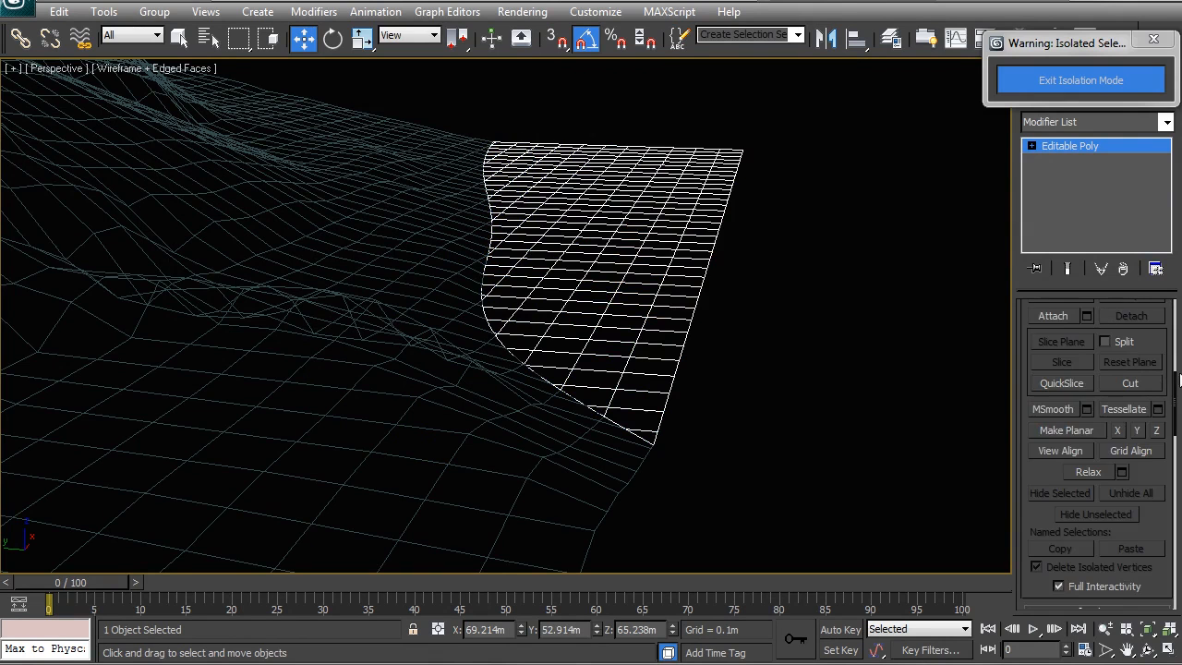
Open Paint Deformation, activate the Push/Pull brush, and set the brush size to 3.5 m.
mouse_move(1174, 383)
mouse_down()
mouse_move(1168, 584)
mouse_move(1174, 573)
mouse_up()
click(1059, 597)
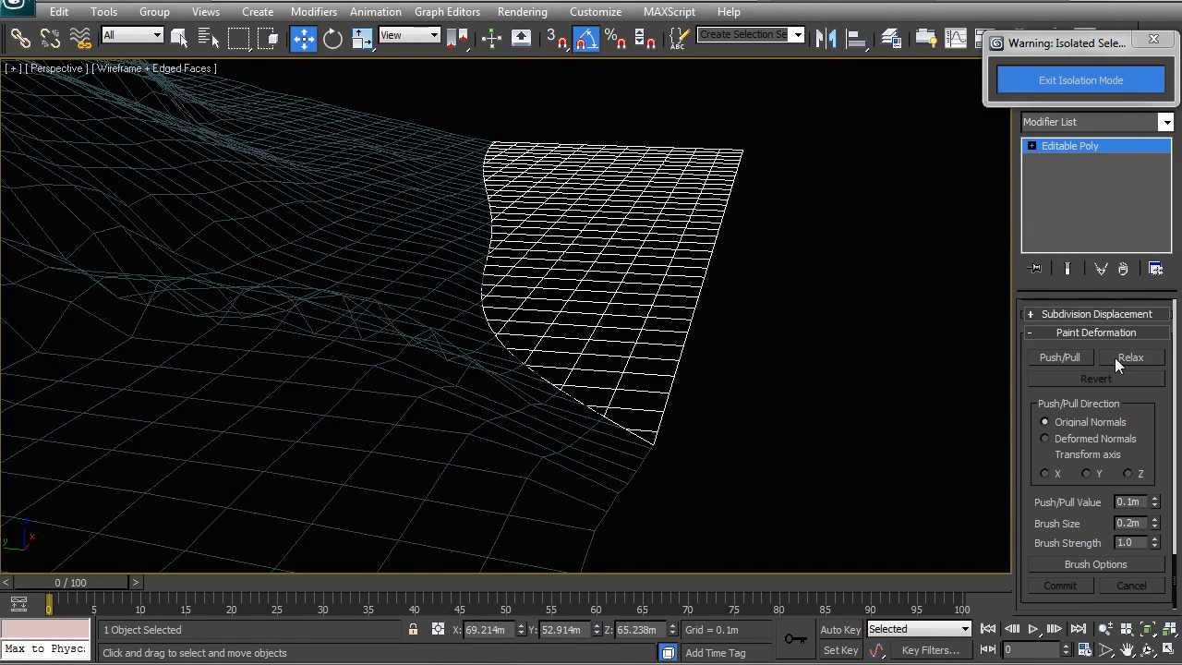
click(1056, 360)
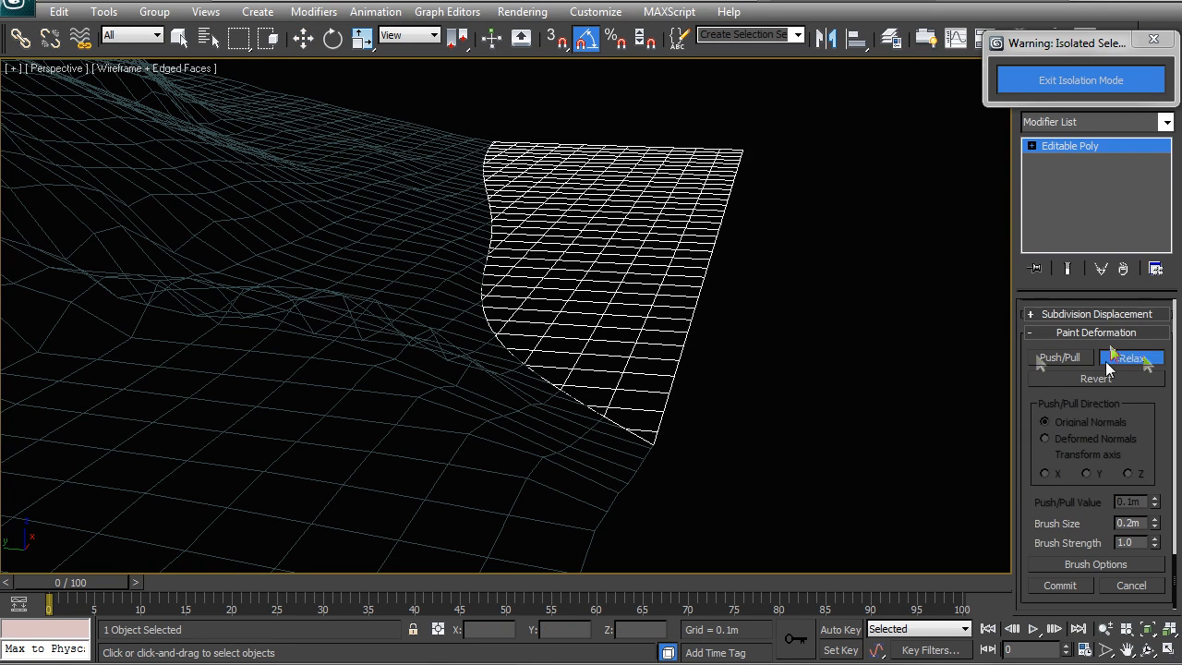
alt+middle_drag(686, 272, 588, 321)
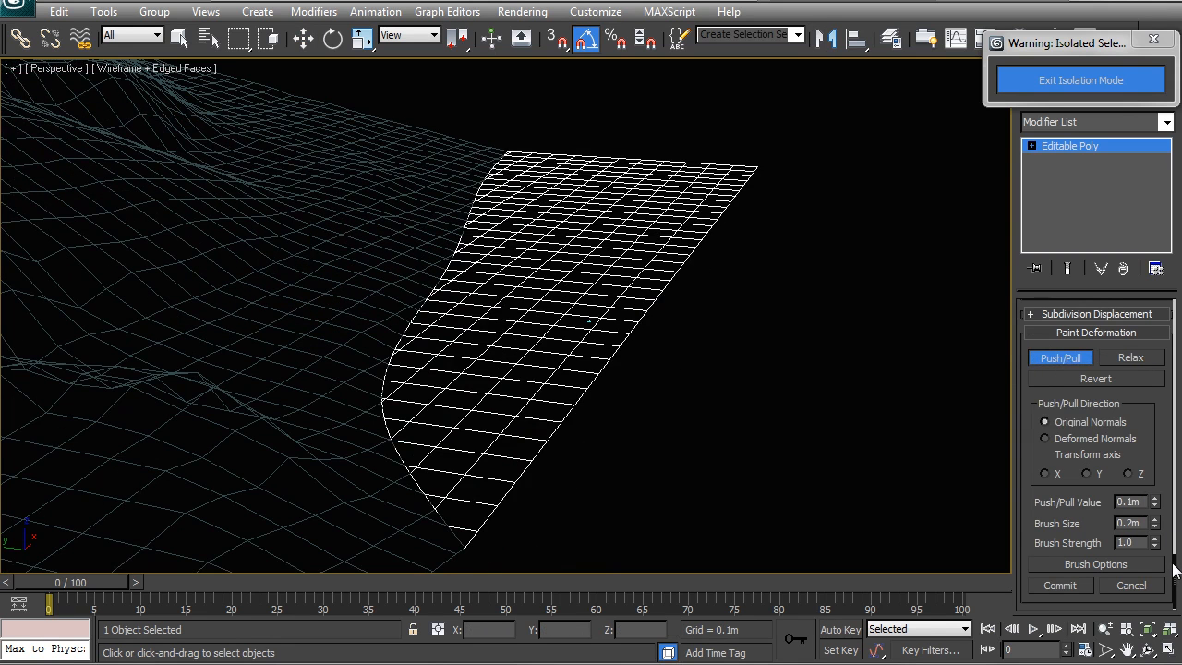
drag(1173, 566, 1174, 559)
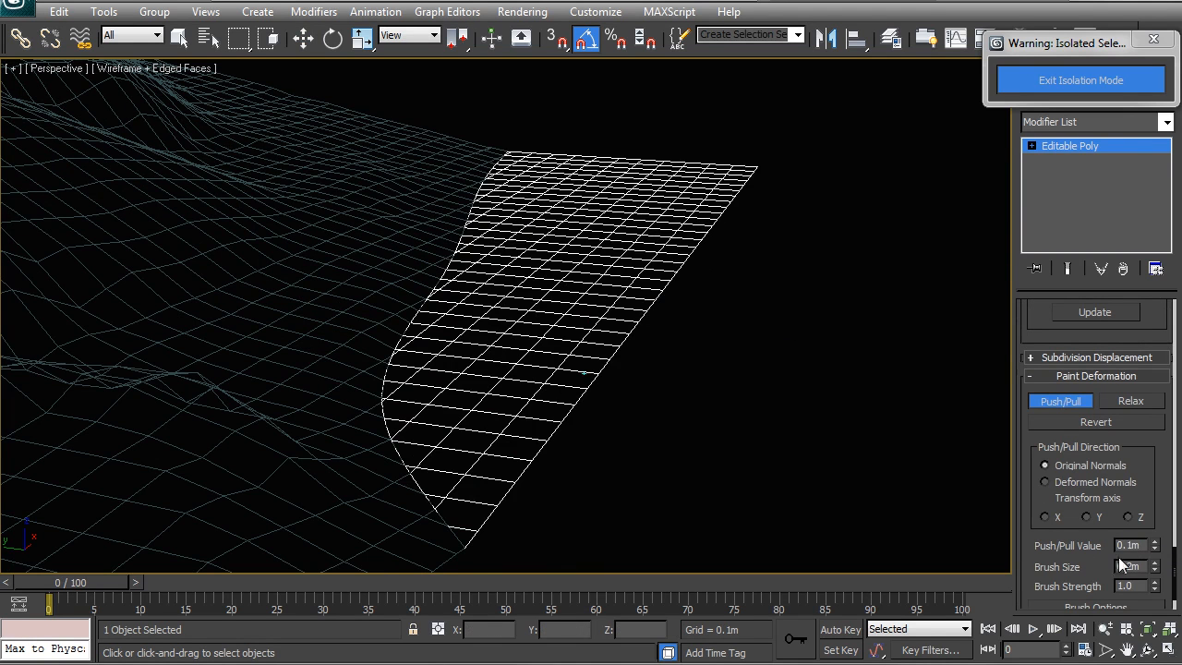
drag(1154, 566, 1142, 436)
Set the Push/Pull value to about 0.151 m and paint strokes over the piece's surface.
mouse_move(543, 356)
mouse_down()
mouse_move(547, 337)
mouse_move(543, 354)
mouse_up()
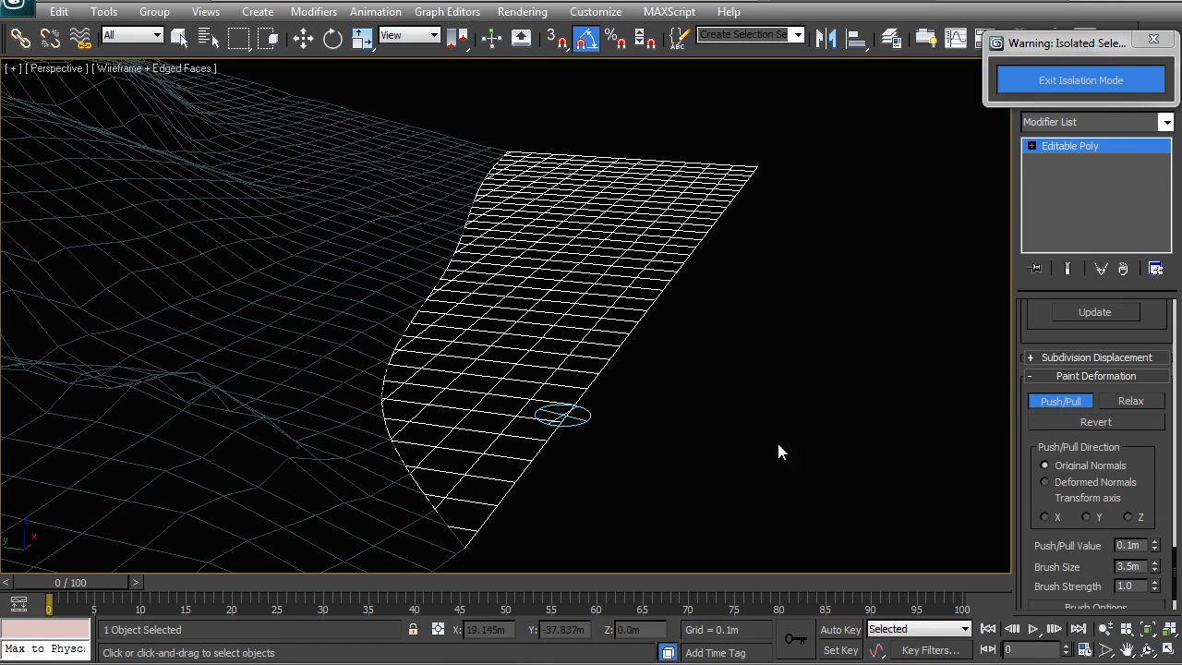
drag(1156, 548, 1148, 503)
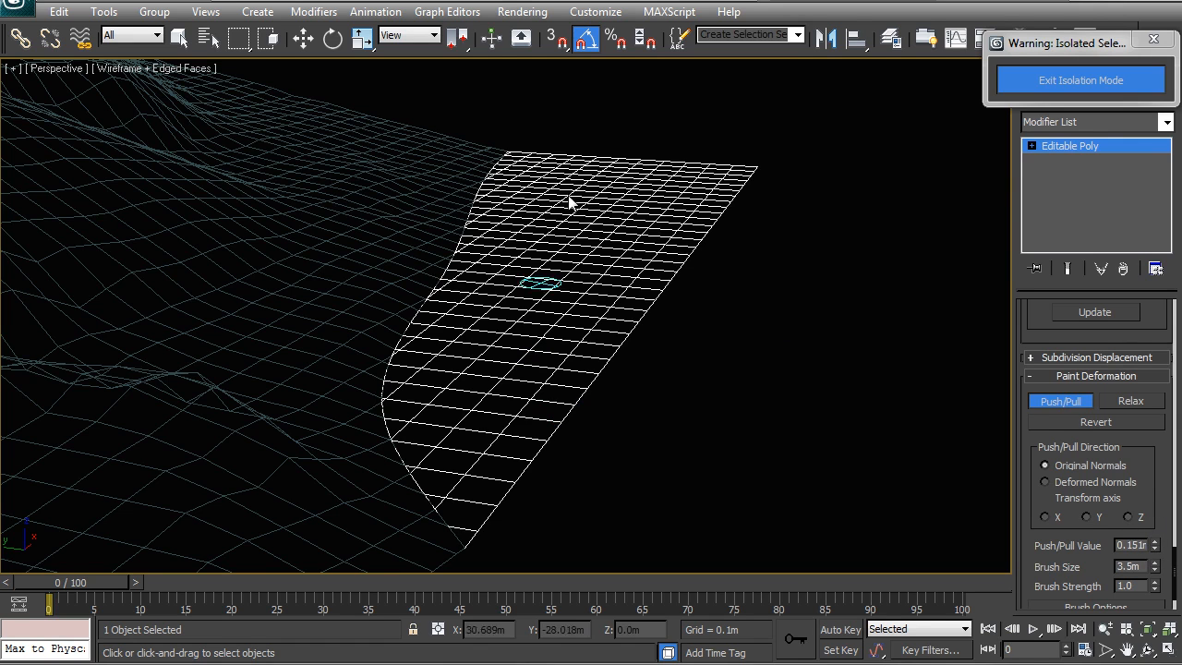
mouse_move(441, 385)
alt+middle_down()
mouse_move(403, 390)
mouse_move(531, 292)
alt+middle_up()
drag(526, 242, 543, 285)
Set the Push/Pull value to -0.284 m, paint a stroke across the piece, and undo that stroke.
mouse_move(1143, 562)
mouse_down()
mouse_move(1156, 554)
mouse_move(1153, 651)
mouse_up()
drag(595, 238, 428, 342)
key(ctrl+z)
mouse_move(1155, 548)
mouse_down()
mouse_move(1151, 528)
mouse_move(1154, 551)
mouse_up()
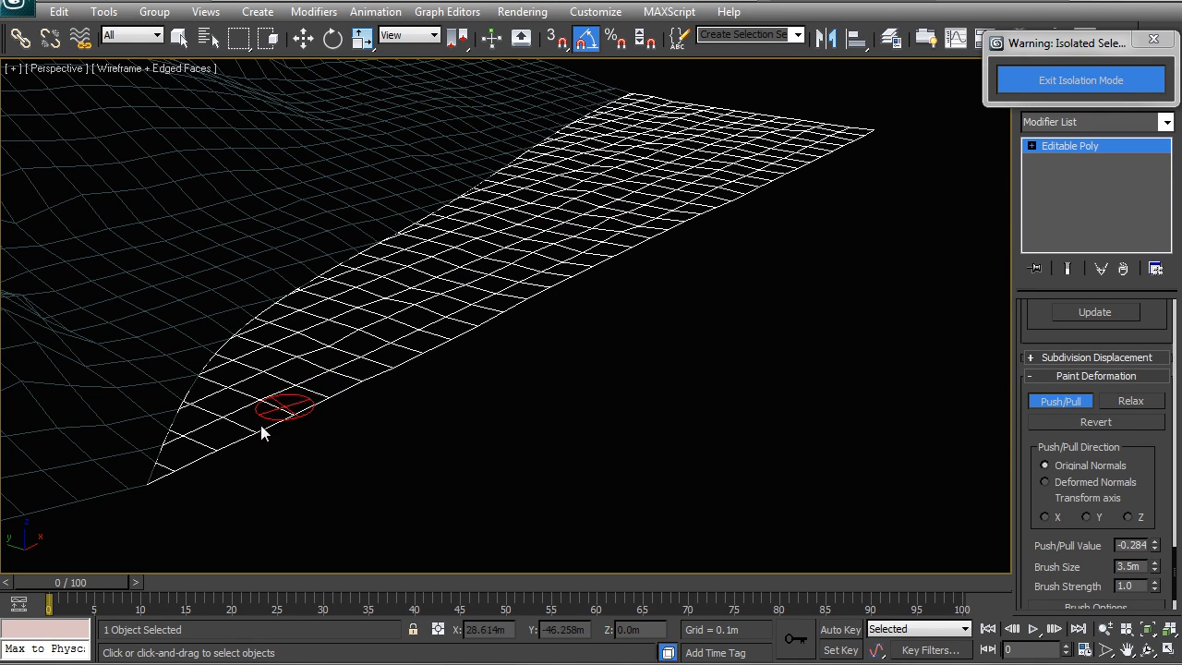
Select the piece's border edges with soft selection turned off and convert the selection to vertices.
middle_drag(489, 203, 533, 279)
scroll(536, 280, down, 3)
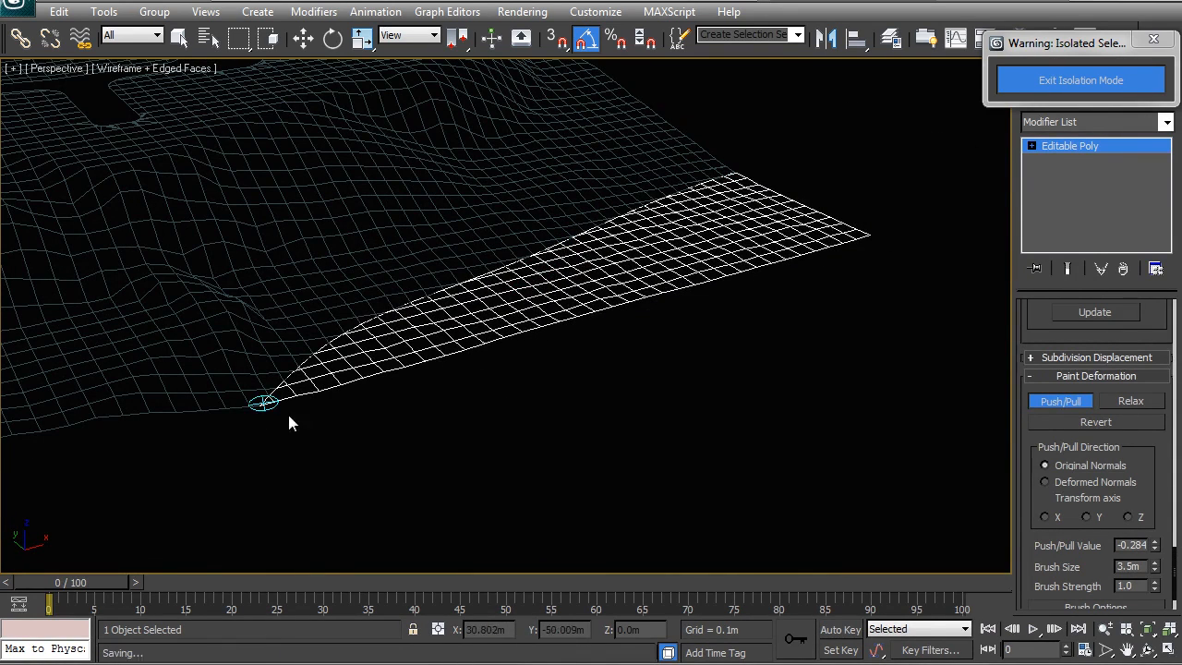
drag(1176, 561, 1158, 314)
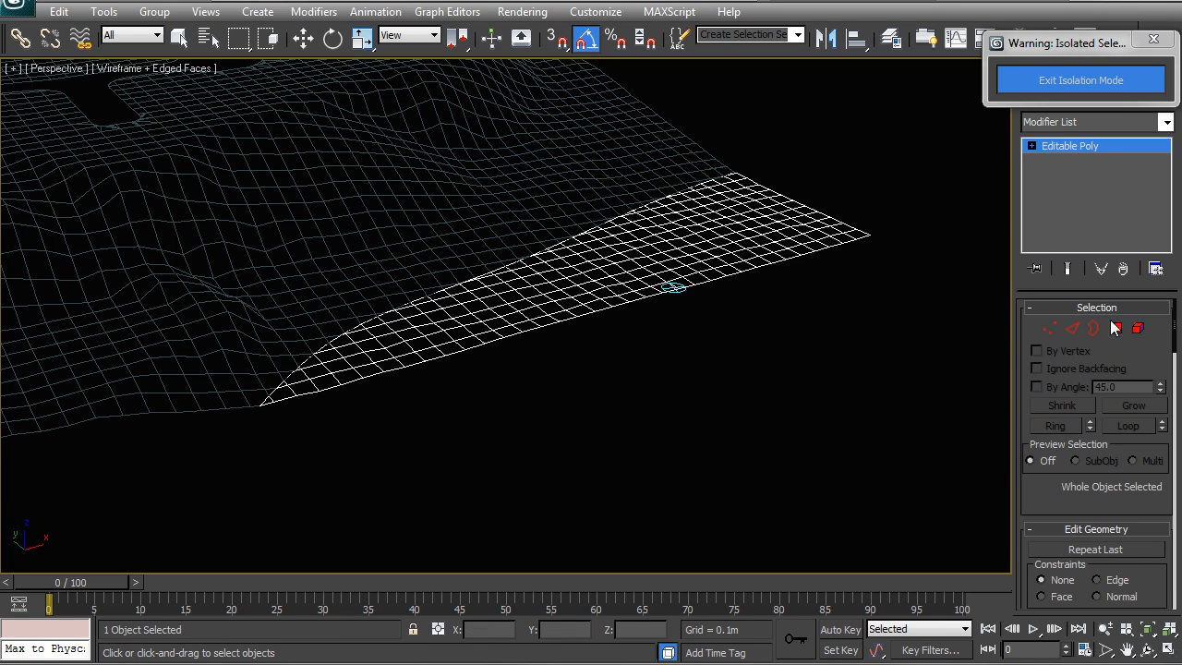
alt+middle_drag(738, 338, 636, 354)
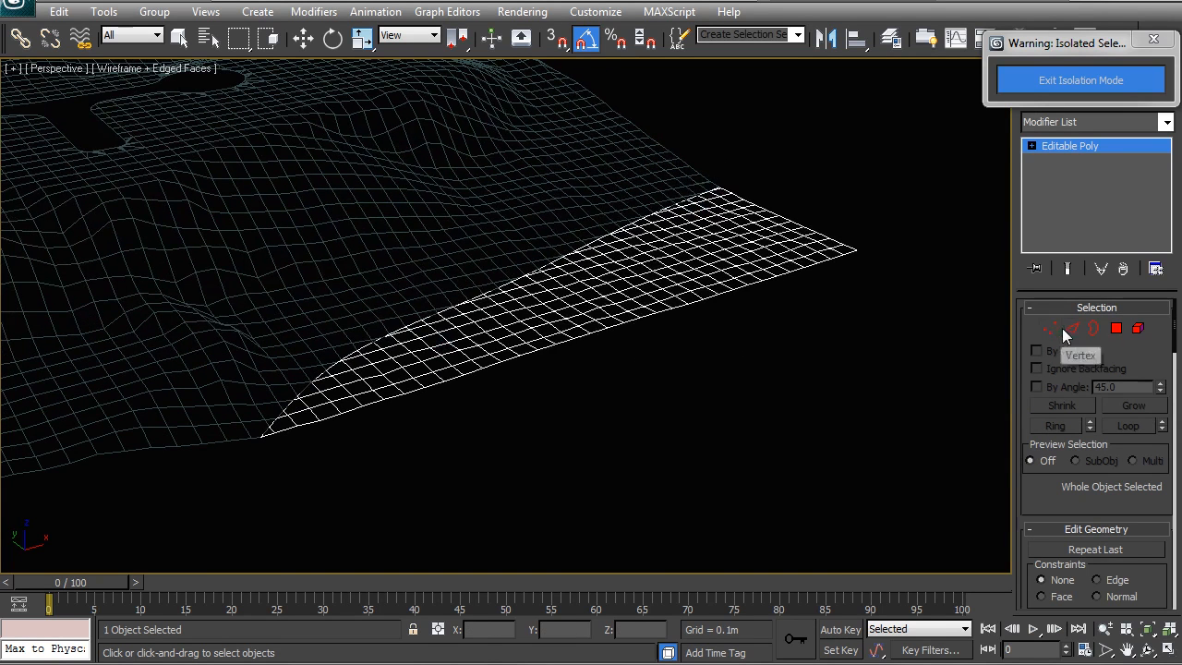
click(1093, 330)
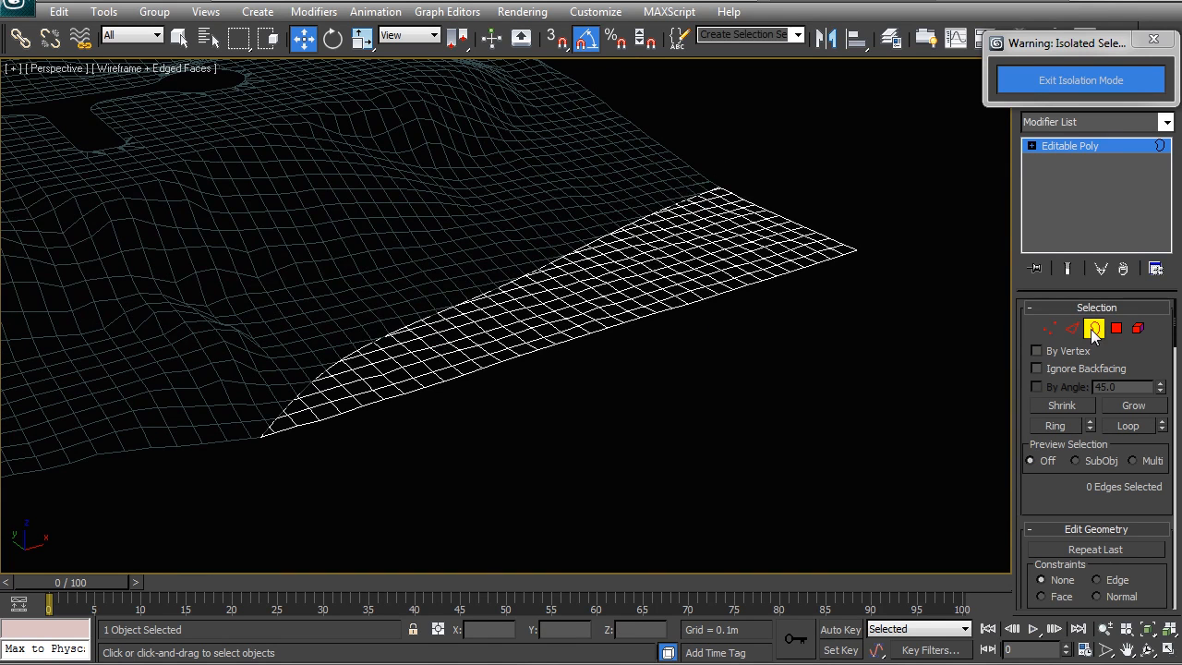
click(681, 310)
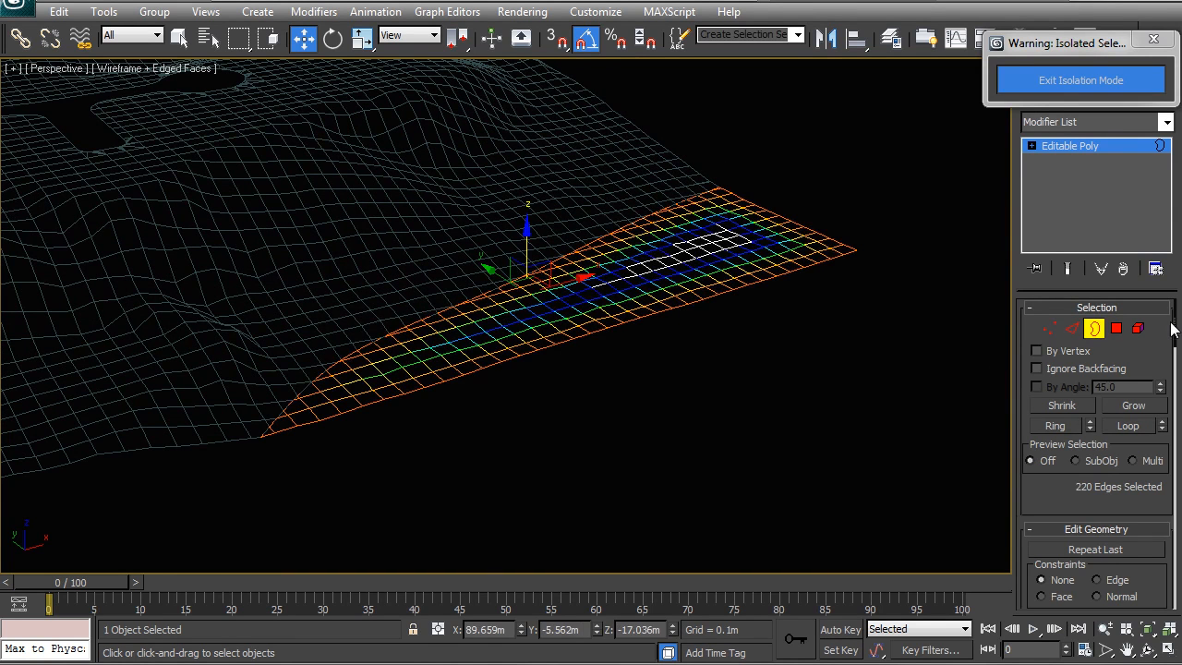
drag(1174, 332, 1173, 307)
click(1037, 431)
click(1090, 412)
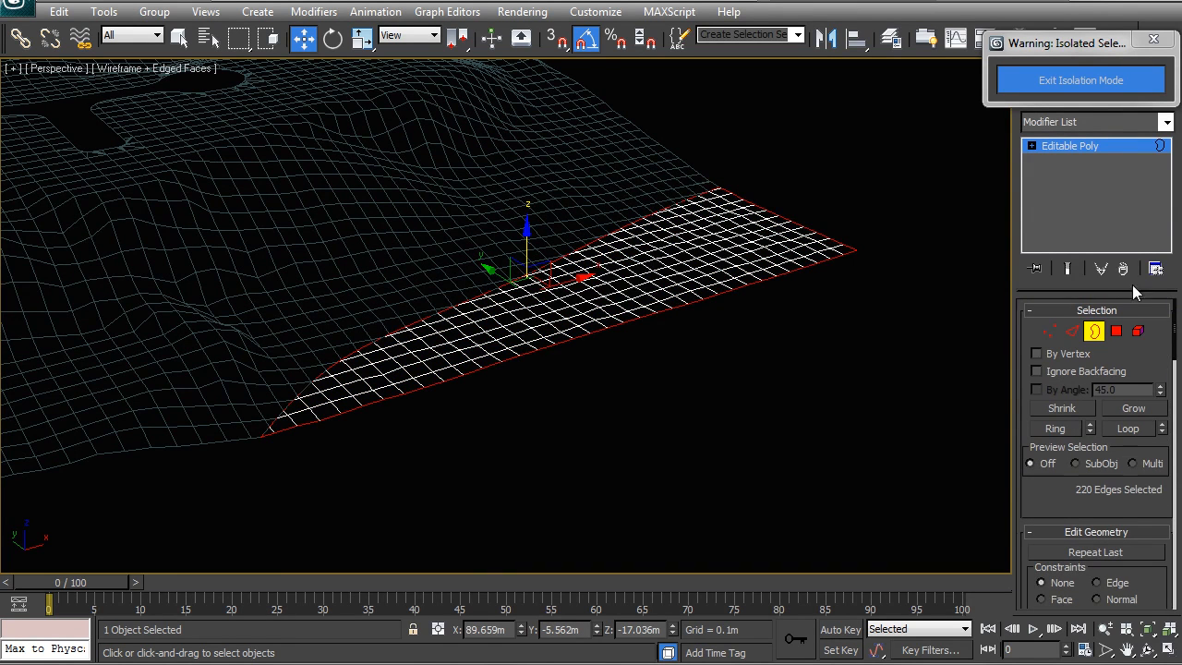
click(1048, 334)
Deselect the vertices along the piece's outer edges, keeping the cut-contour vertices, then invert the vertex selection.
alt+middle_drag(714, 358, 651, 363)
middle_drag(911, 395, 816, 360)
middle_drag(529, 283, 484, 307)
scroll(508, 342, up, 3)
alt+drag(638, 514, 514, 270)
alt+drag(568, 239, 566, 233)
scroll(526, 374, up, 3)
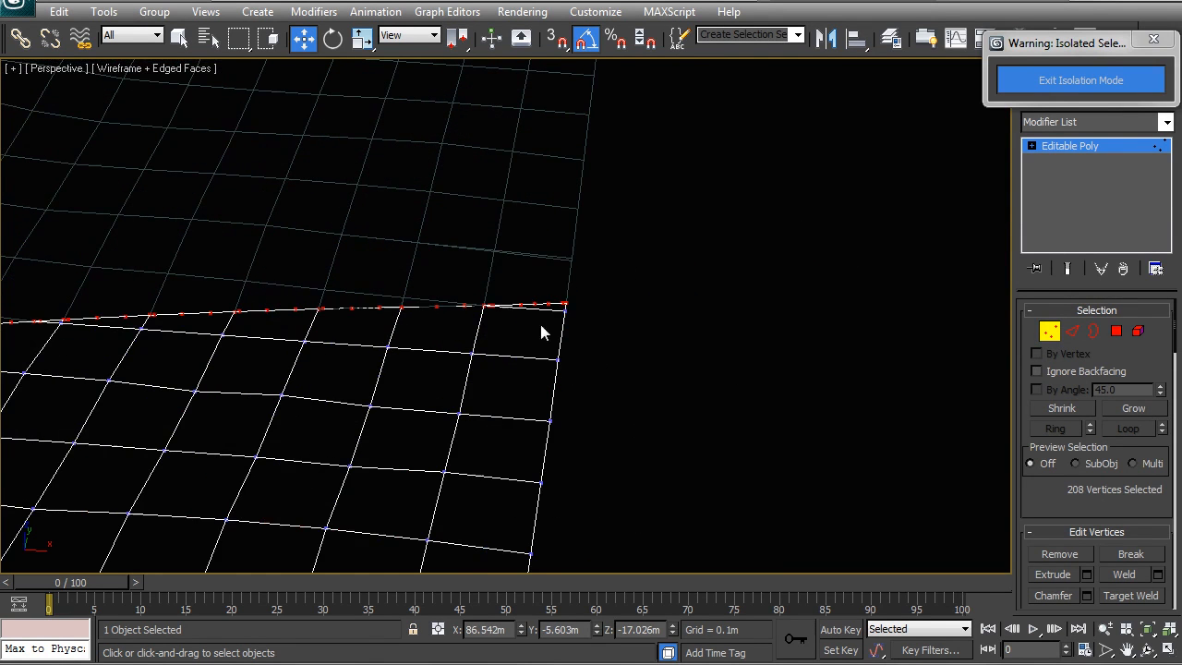
alt+drag(538, 309, 537, 307)
scroll(459, 412, down, 4)
middle_drag(459, 412, 705, 325)
alt+drag(842, 488, 224, 360)
middle_drag(229, 417, 647, 384)
alt+drag(837, 481, 649, 316)
alt+drag(787, 465, 519, 349)
alt+drag(346, 348, 343, 347)
alt+drag(474, 477, 245, 372)
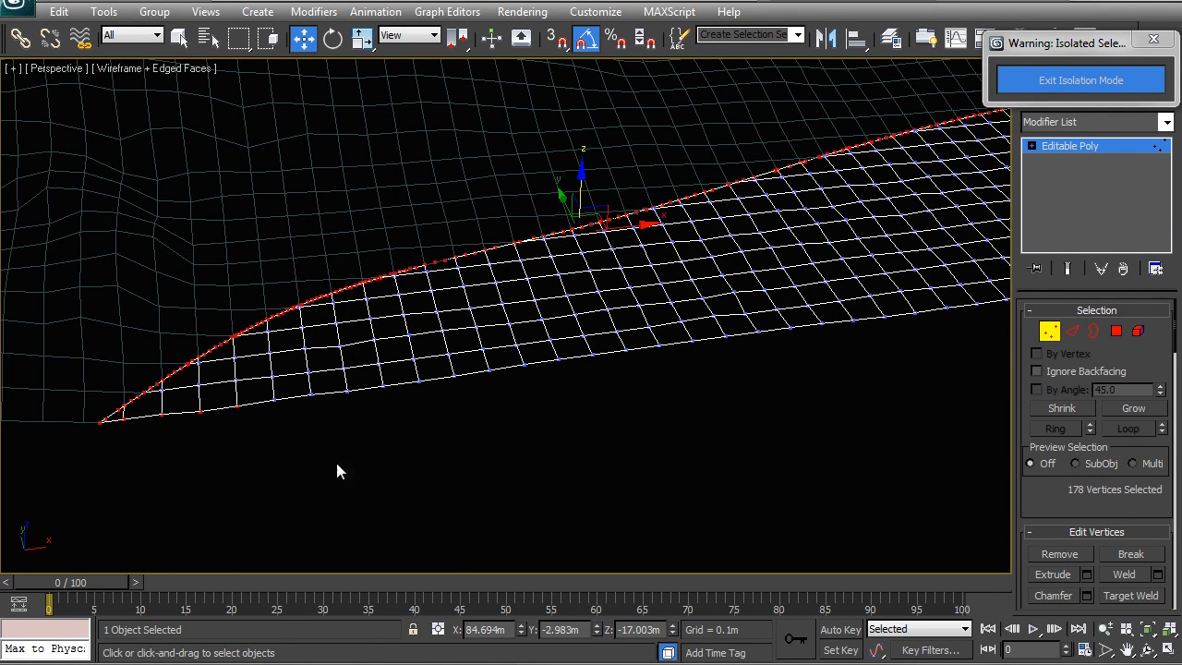
alt+drag(171, 414, 120, 427)
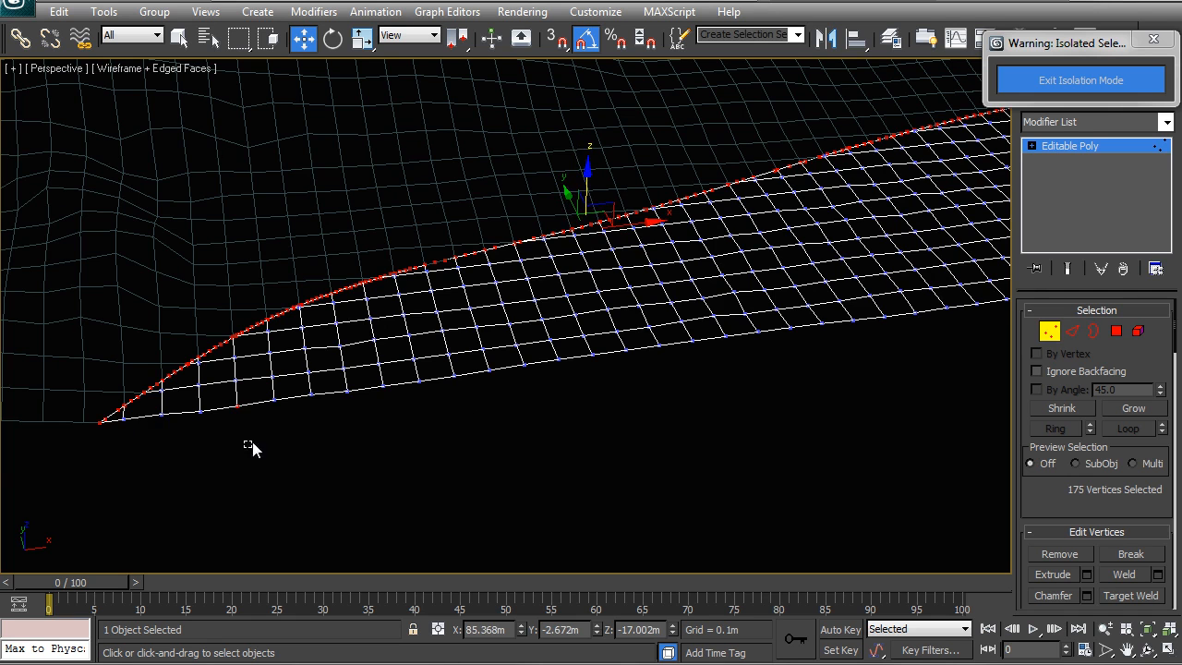
alt+middle_drag(205, 412, 659, 197)
key(ctrl+i)
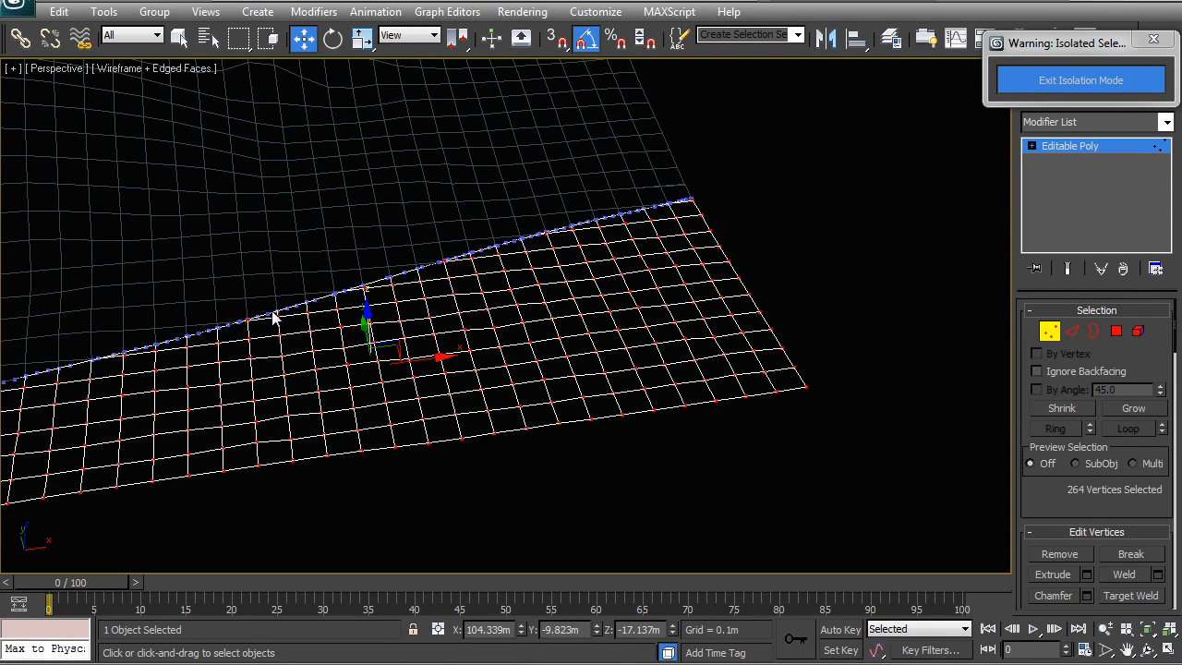
Reactivate the Push/Pull brush and paint a stroke over the selected vertices to lower the piece.
alt+middle_drag(697, 259, 738, 223)
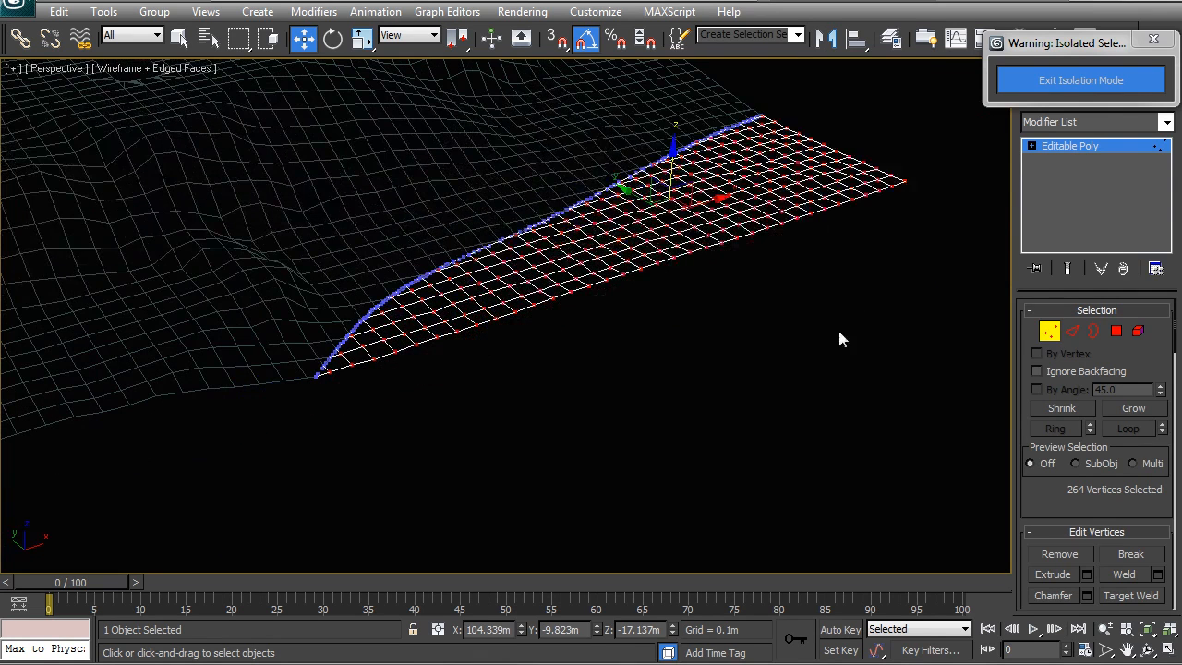
drag(1177, 337, 1078, 527)
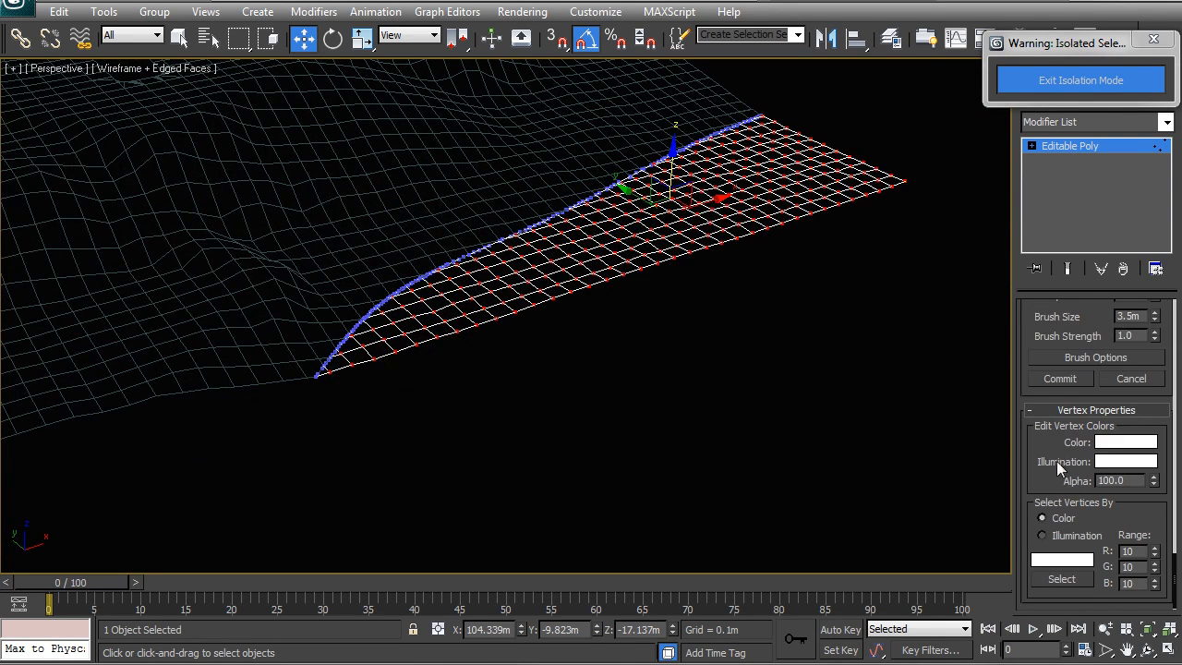
scroll(1176, 577, up, 5)
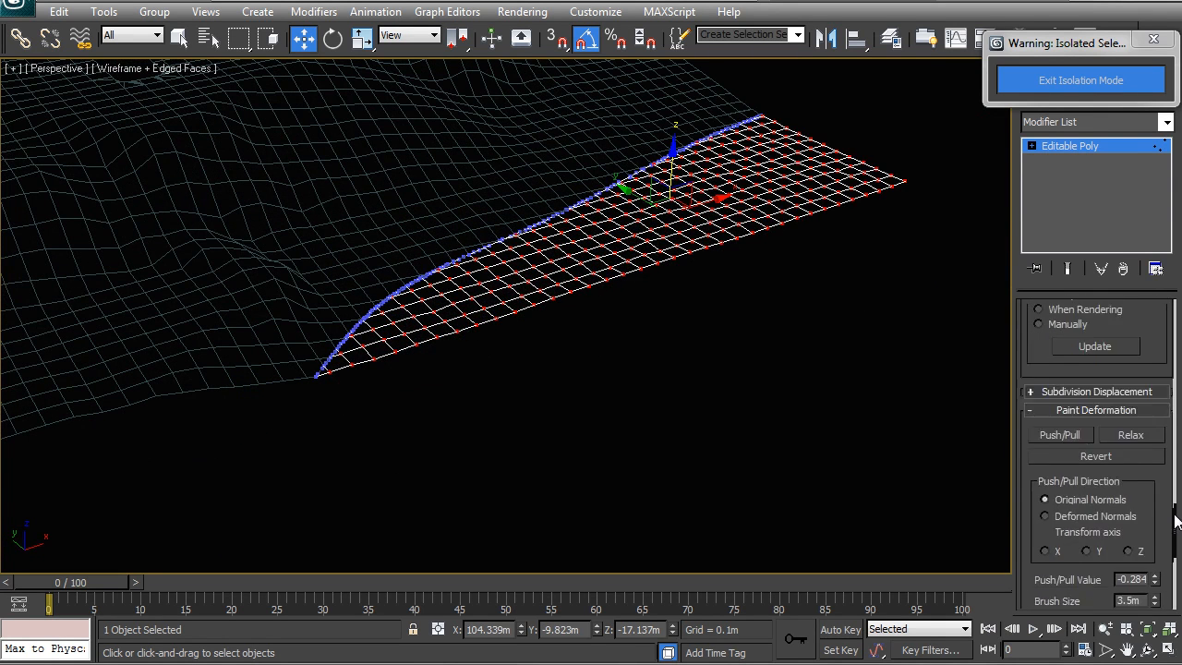
click(1060, 482)
middle_drag(709, 327, 660, 386)
scroll(660, 386, up, 4)
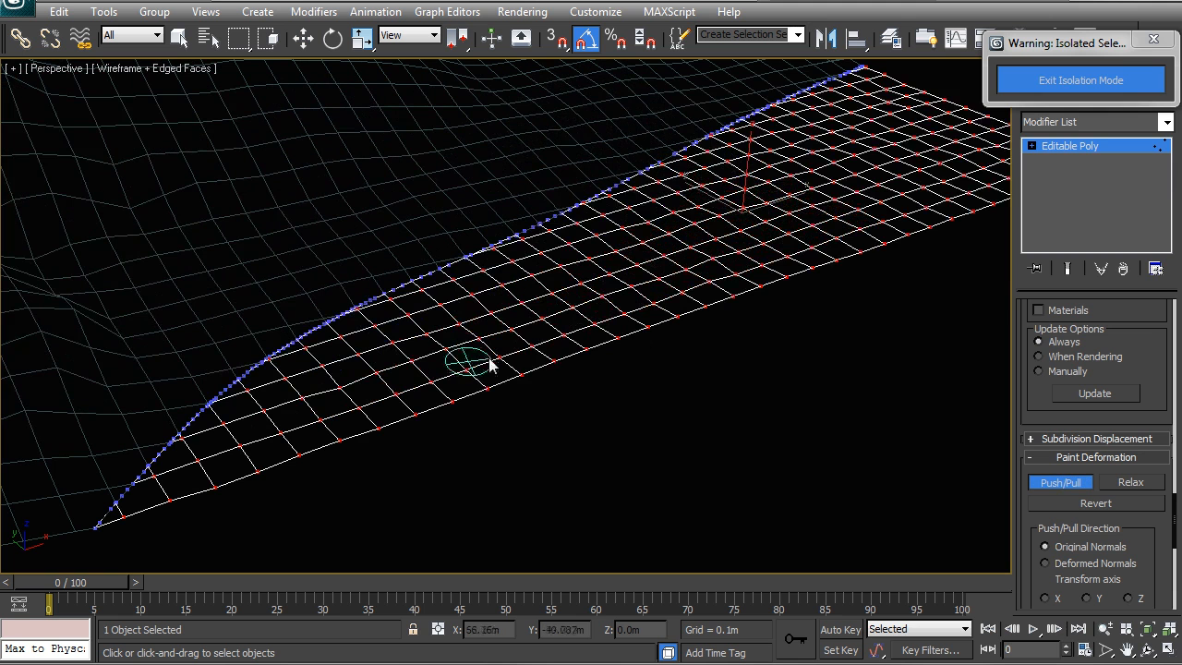
mouse_move(530, 265)
mouse_down()
mouse_move(554, 219)
mouse_move(452, 354)
mouse_up()
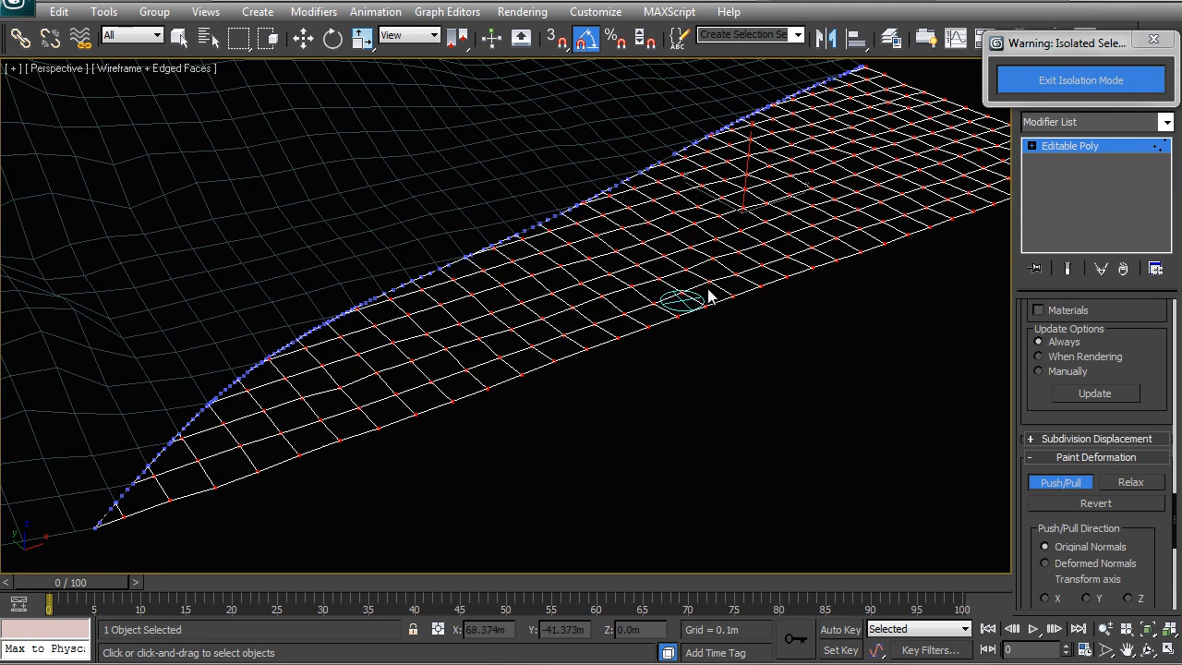
Enlarge the brush to about 13.1 m and paint Push/Pull strokes across the piece.
middle_drag(1002, 406, 936, 422)
mouse_move(1175, 511)
mouse_down()
mouse_move(1163, 529)
mouse_move(1157, 500)
mouse_move(1166, 517)
mouse_up()
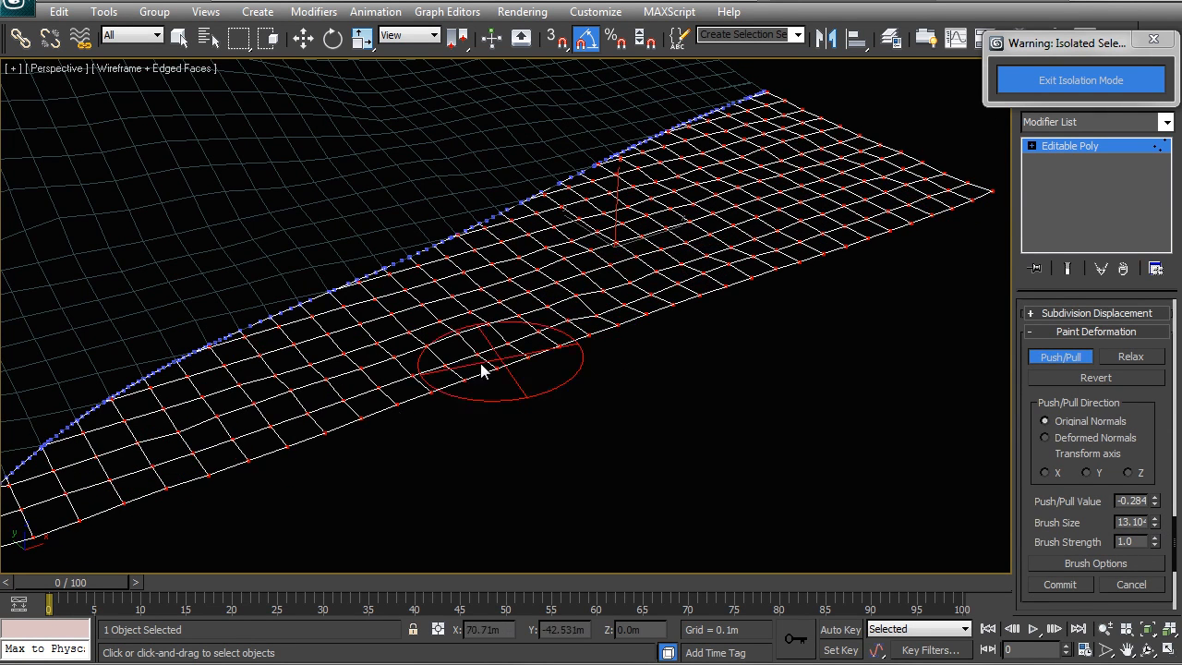
drag(613, 316, 221, 463)
drag(760, 179, 868, 157)
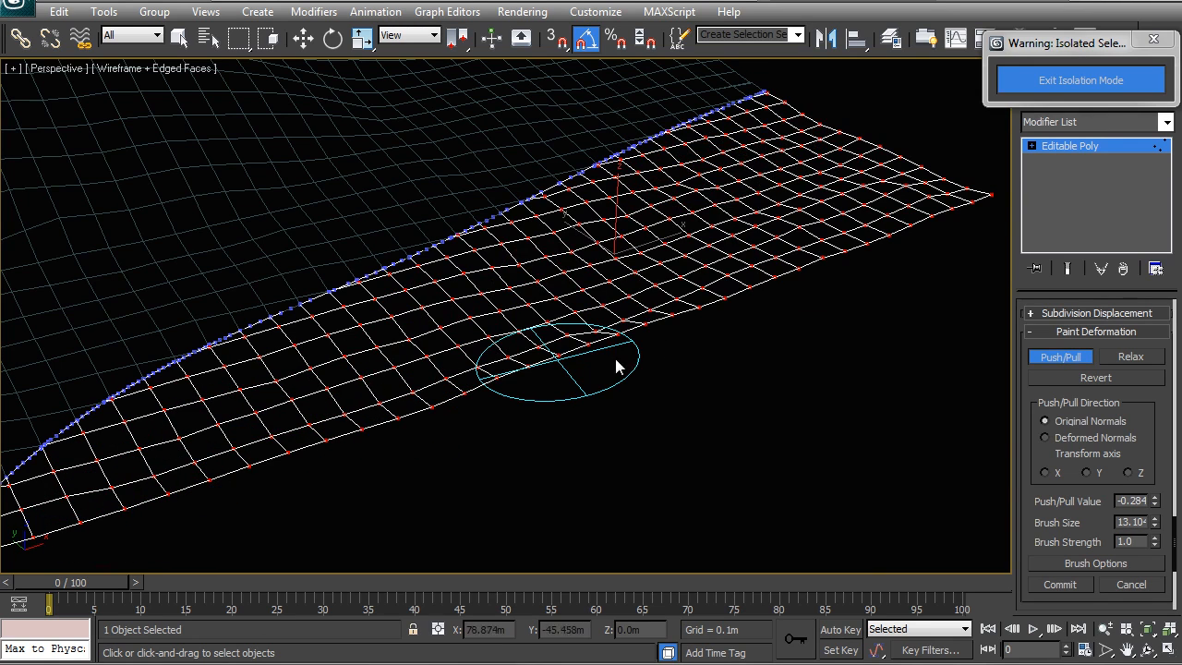
Switch to the Relax brush and paint over the piece to smooth its surface.
scroll(1158, 421, down, 1)
alt+middle_drag(646, 296, 630, 266)
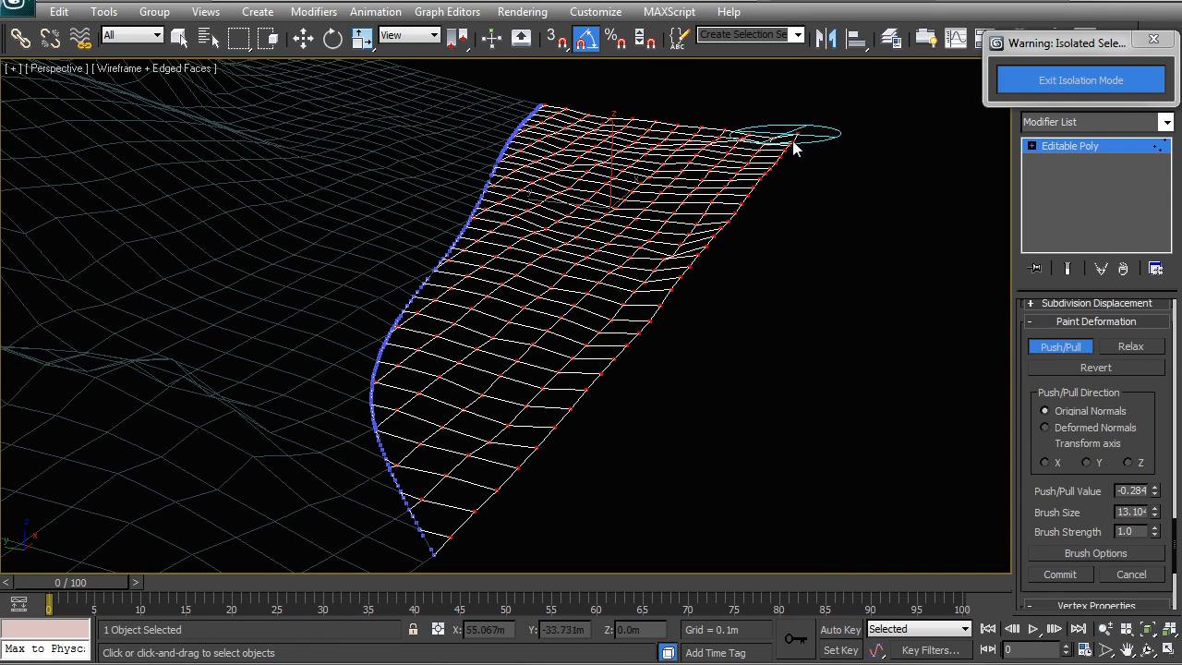
click(1132, 347)
mouse_move(677, 230)
mouse_down()
mouse_move(527, 430)
mouse_move(468, 448)
mouse_move(562, 225)
mouse_move(726, 158)
mouse_move(702, 245)
mouse_move(504, 439)
mouse_move(478, 483)
mouse_move(718, 140)
mouse_up()
mouse_move(679, 307)
alt+middle_down()
mouse_move(591, 377)
mouse_move(475, 264)
alt+middle_up()
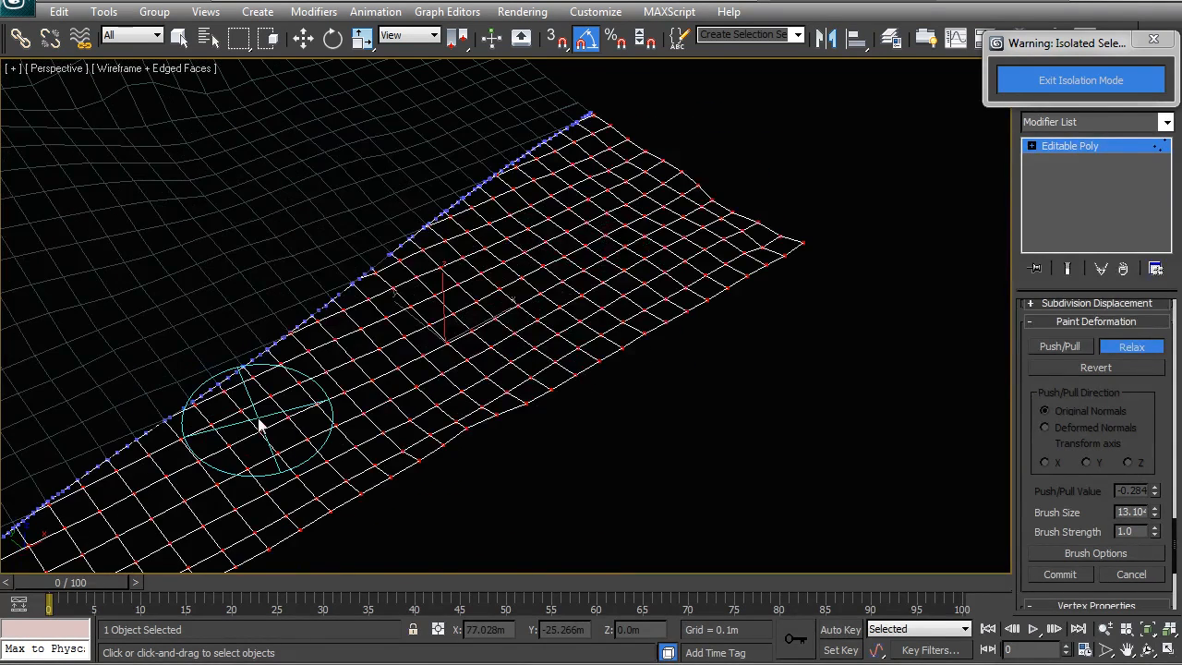
mouse_move(557, 335)
alt+middle_down()
mouse_move(652, 286)
mouse_move(521, 313)
alt+middle_up()
mouse_move(590, 372)
alt+middle_down()
mouse_move(633, 369)
mouse_move(651, 349)
alt+middle_up()
drag(814, 270, 814, 247)
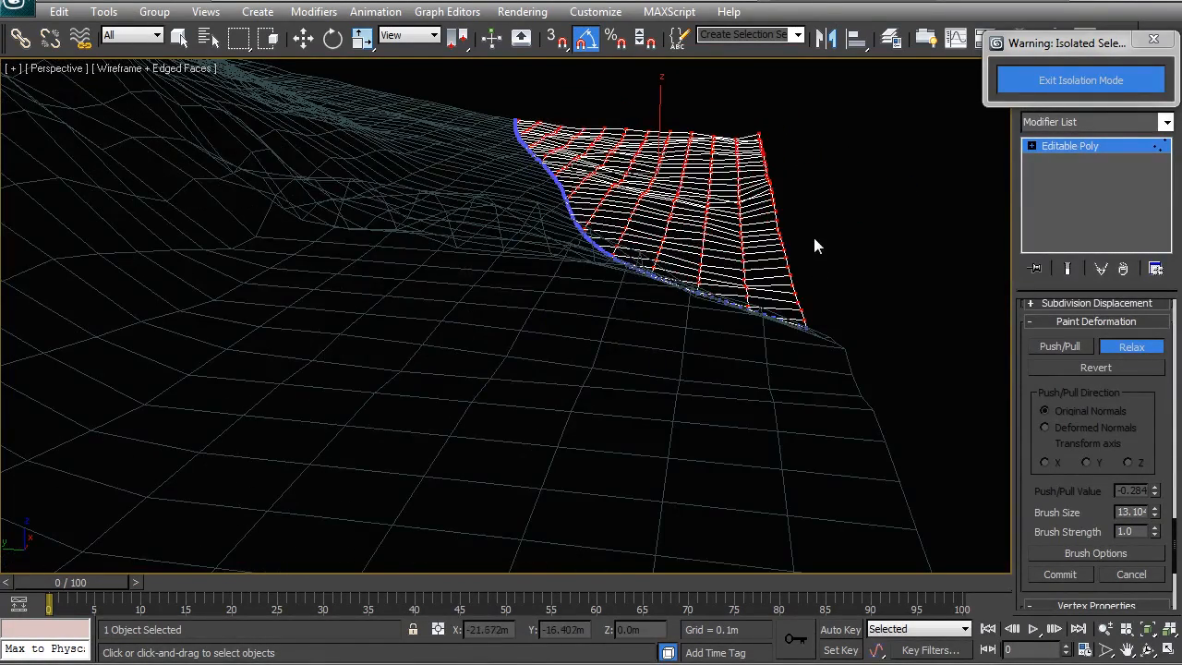
alt+middle_drag(715, 245, 688, 277)
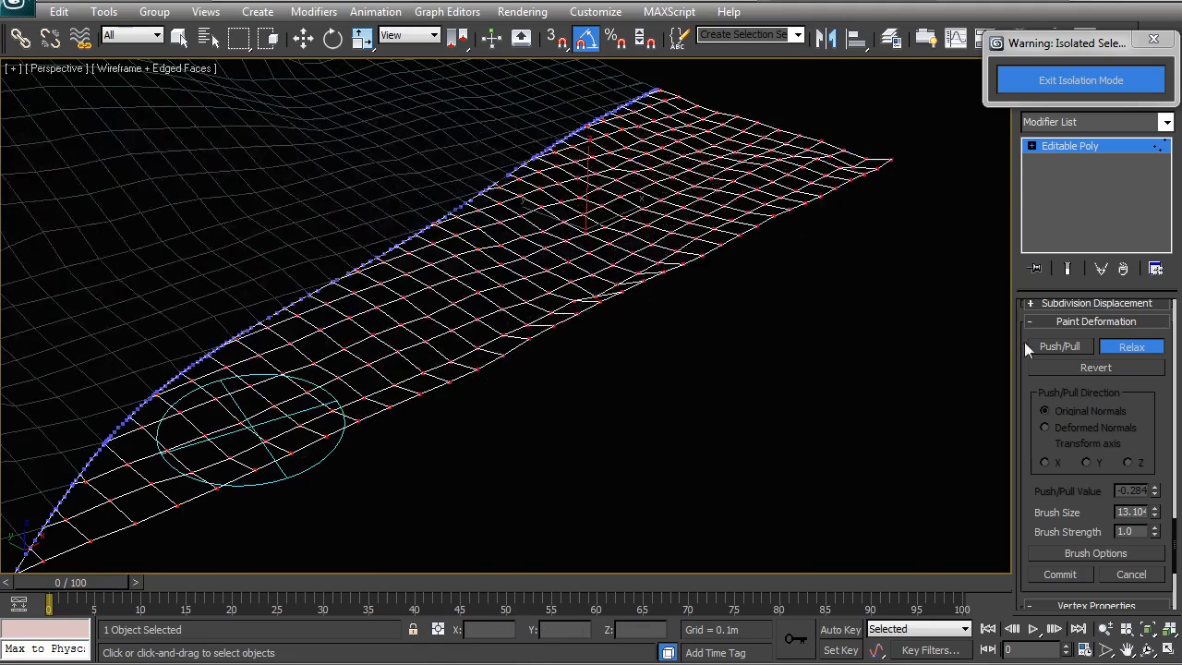
Select the piece's whole border at edge level, convert it to vertices, and invert to select the interior vertices.
drag(1174, 536, 1161, 304)
click(1094, 332)
key(w)
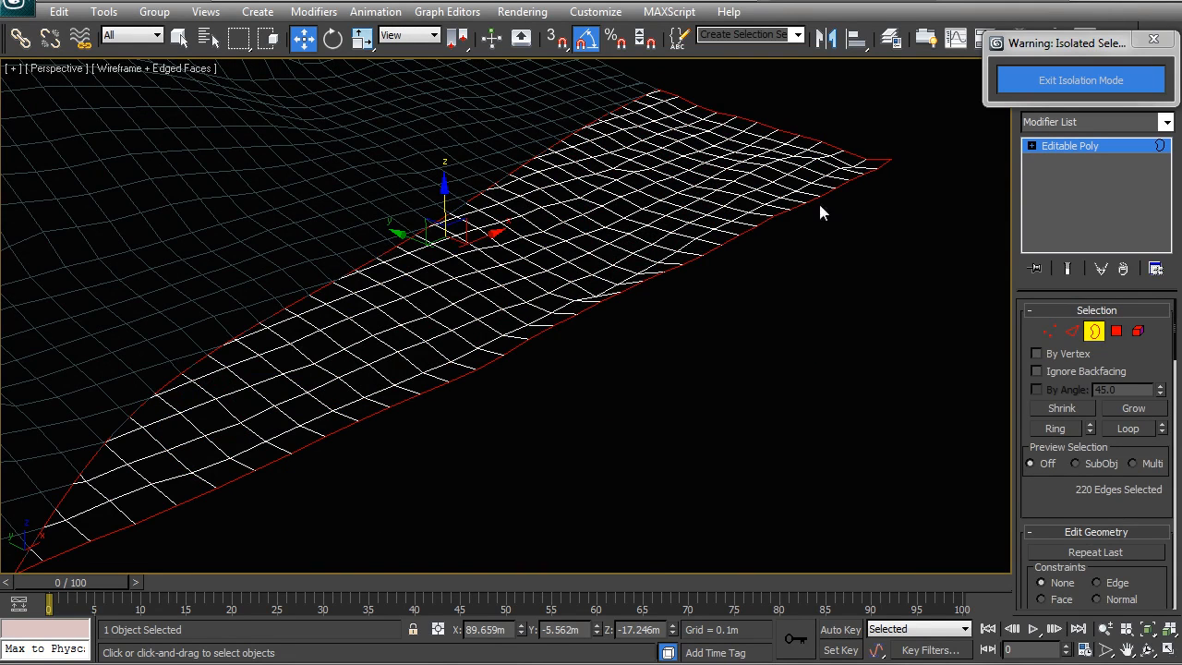
click(1048, 332)
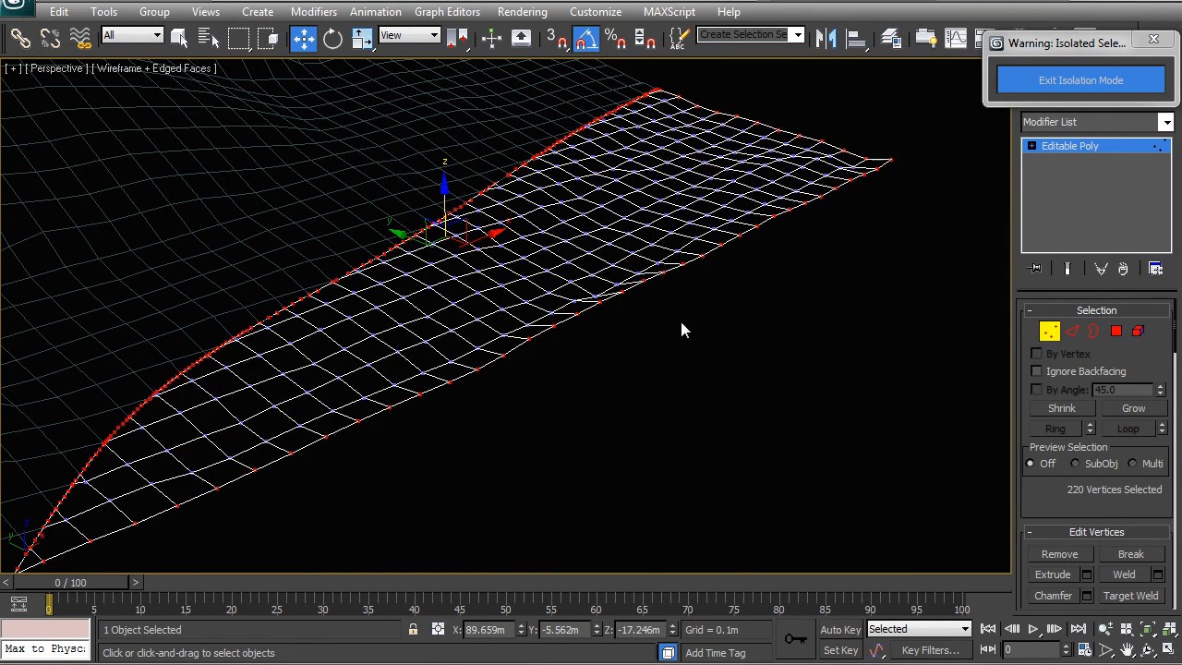
key(ctrl+i)
alt+middle_drag(628, 308, 702, 280)
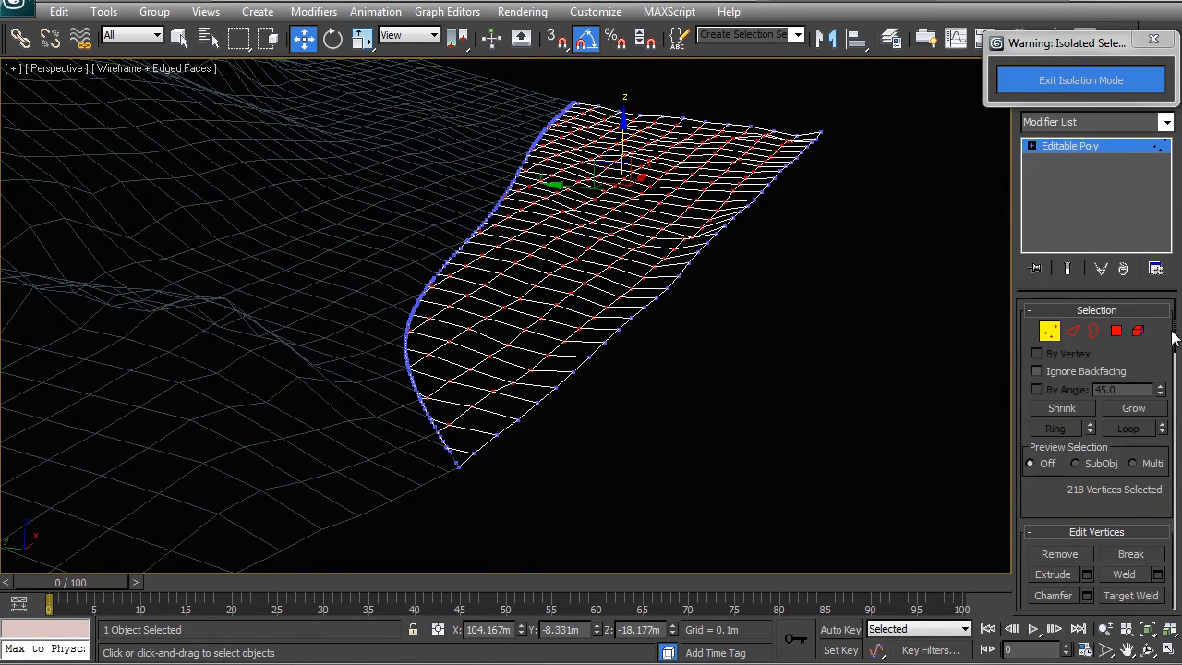
Paint over the interior vertices with the Relax brush to smooth them.
mouse_move(1173, 339)
mouse_down()
mouse_move(1161, 531)
mouse_move(1147, 565)
mouse_up()
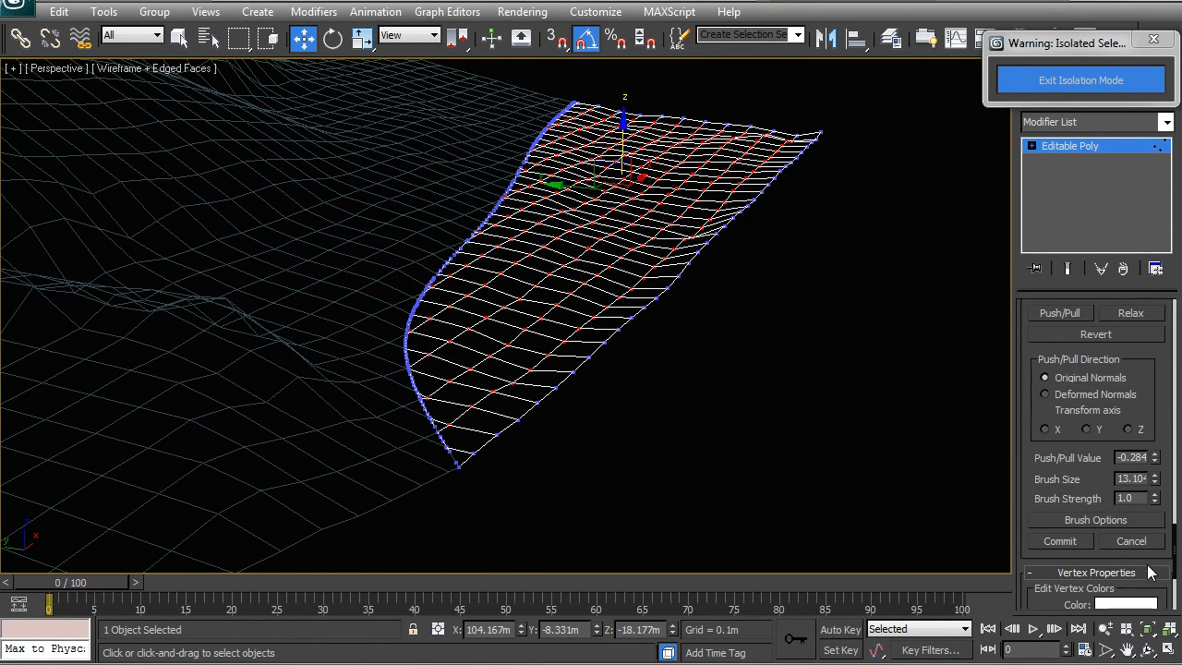
click(1131, 314)
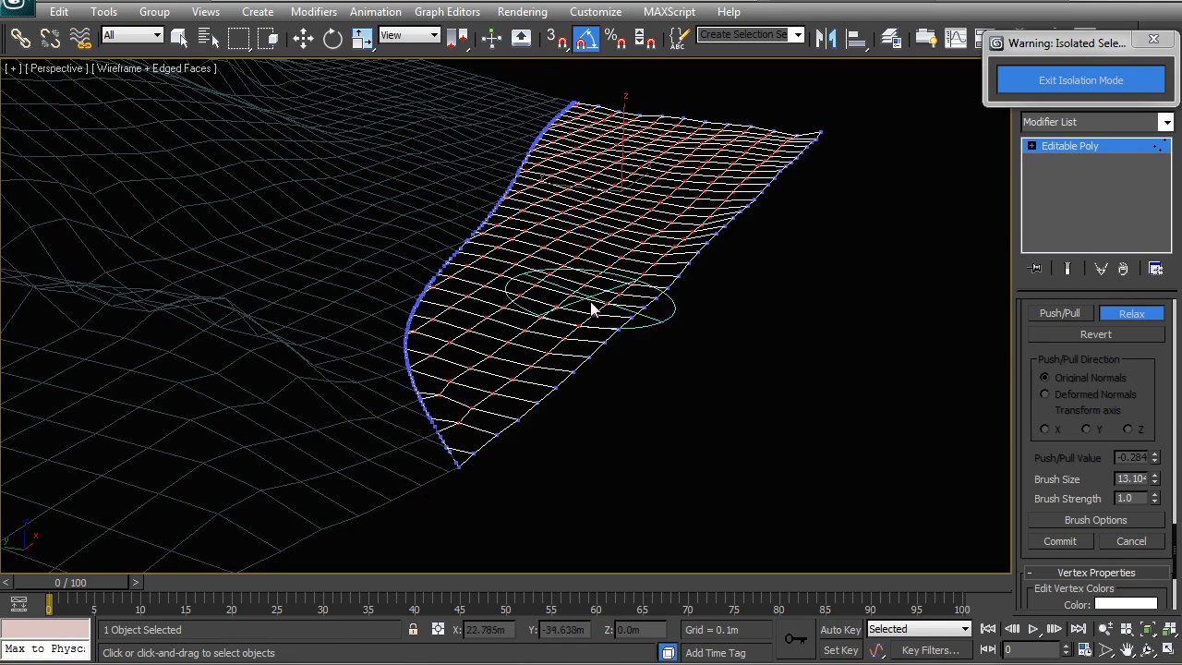
alt+middle_drag(591, 308, 438, 329)
Return to object level and switch the viewport to shaded display to review the terrain.
key(w)
right_click(467, 222)
click(440, 200)
alt+middle_drag(660, 184, 566, 222)
key(F3)
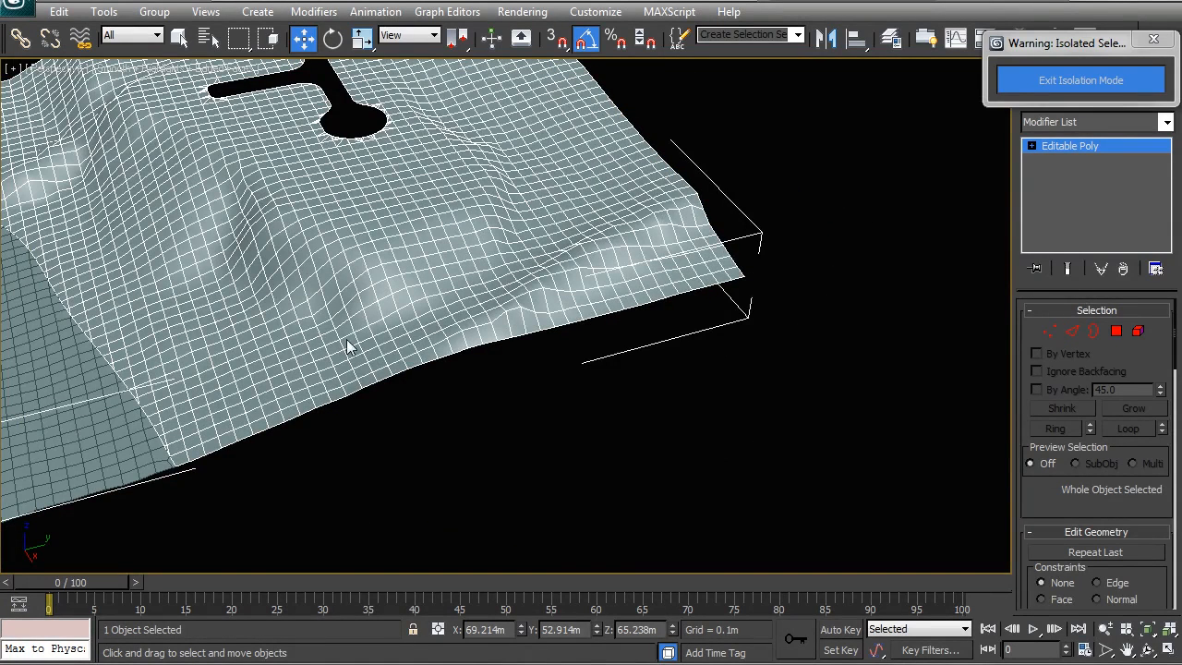
alt+middle_drag(607, 284, 557, 265)
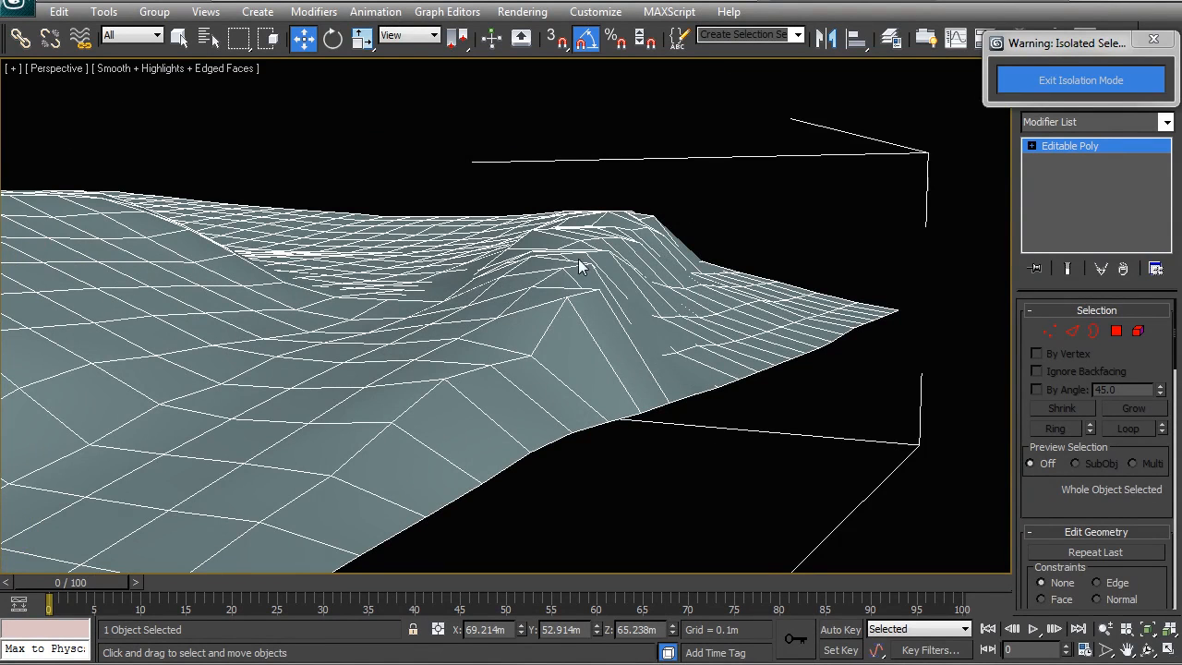
Orbit around the terrain section to examine how its smoothed surface meets the surrounding mesh.
alt+middle_drag(576, 327, 602, 332)
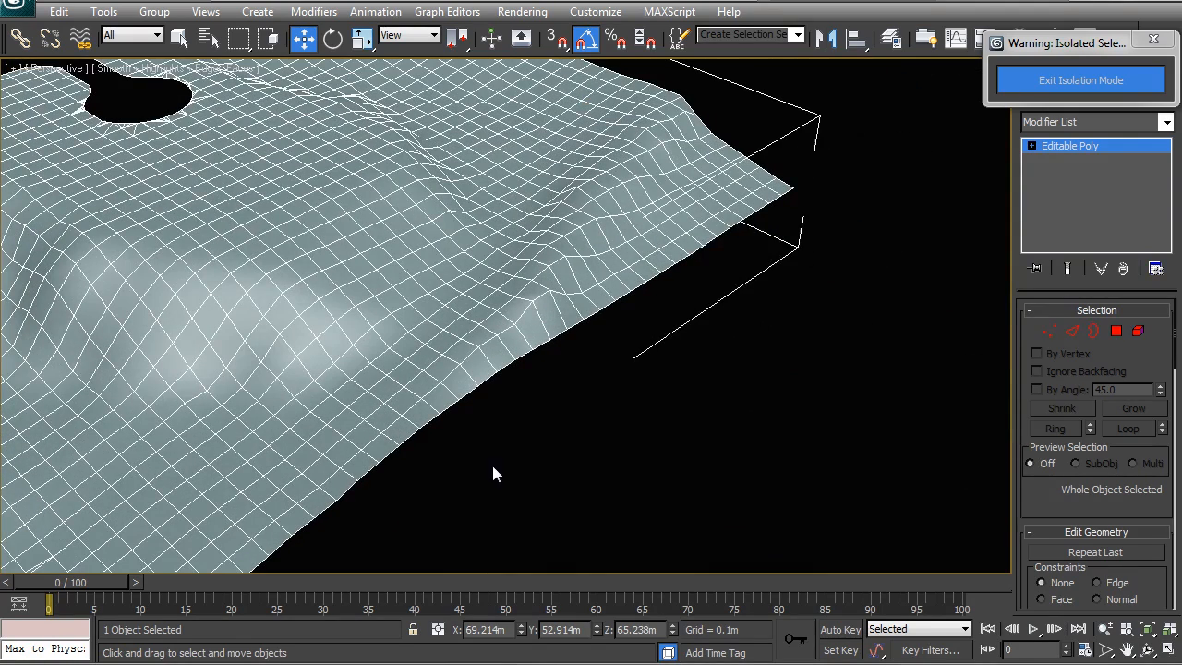
middle_drag(461, 298, 482, 322)
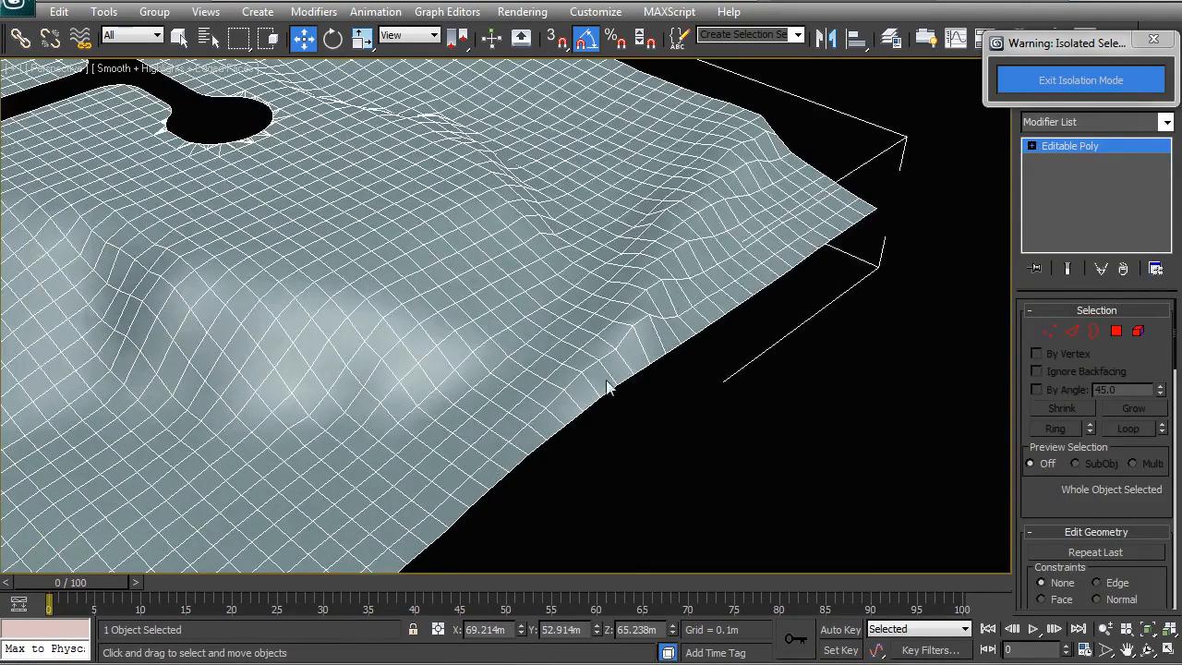
alt+middle_drag(328, 374, 524, 217)
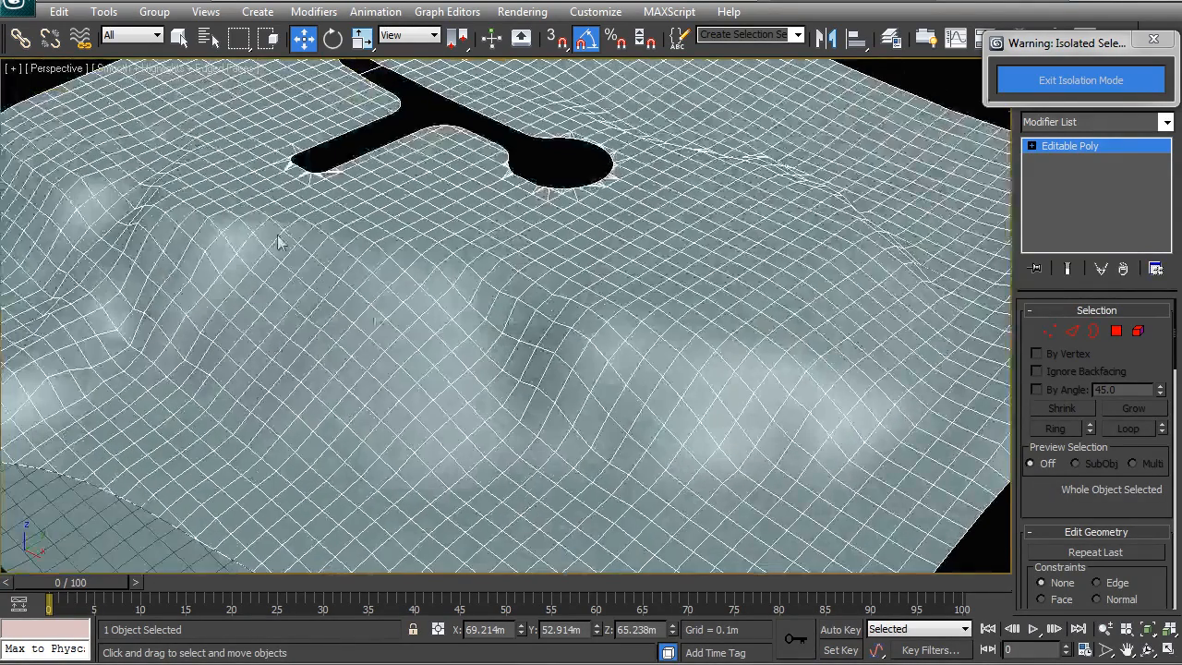
middle_drag(575, 305, 402, 318)
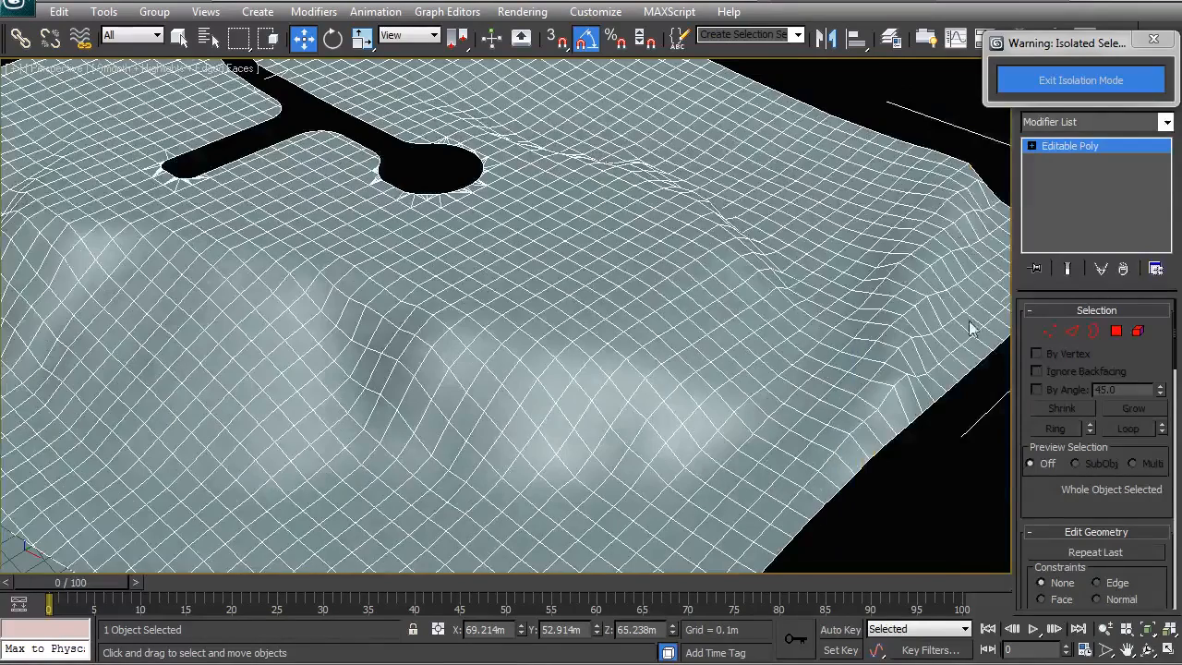
middle_drag(884, 376, 667, 359)
alt+middle_drag(730, 392, 682, 369)
alt+middle_drag(828, 399, 739, 337)
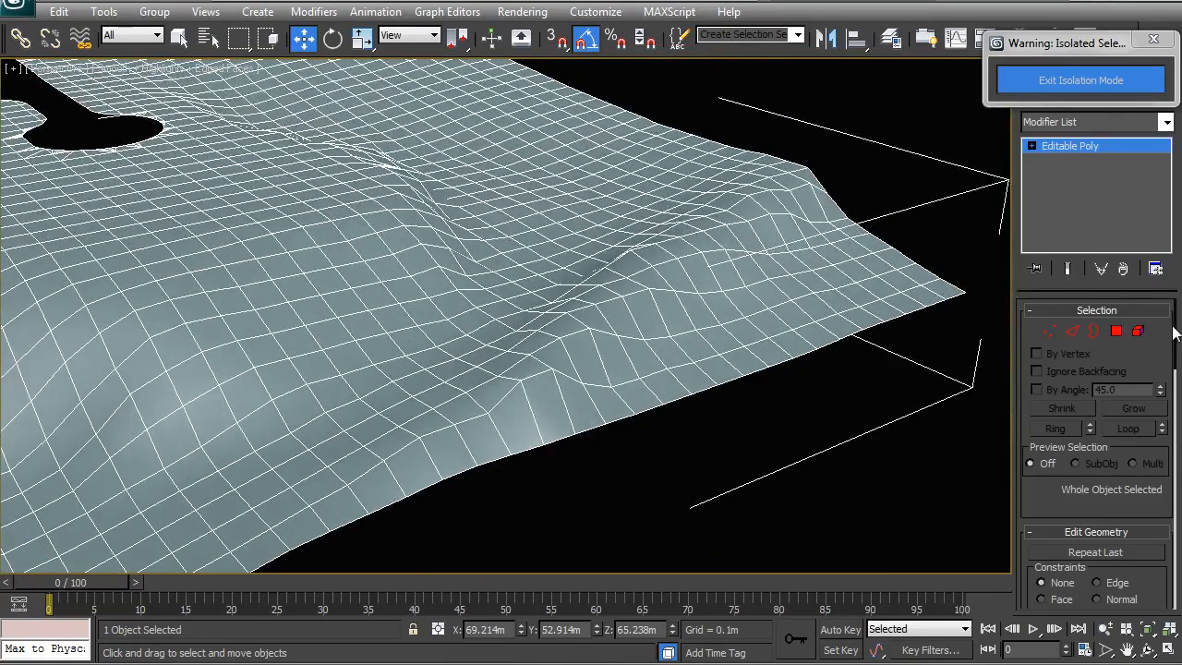
scroll(1177, 340, down, 5)
scroll(1170, 332, up, 5)
Select the piece's border, convert the selection to vertices, and invert it to pick the interior vertices.
click(1094, 332)
click(834, 338)
click(1048, 332)
key(ctrl+i)
mouse_move(1174, 335)
mouse_down()
mouse_move(1169, 597)
mouse_move(1174, 515)
mouse_up()
Paint over the interior vertices with the Relax brush, adjusting brush strength and size, then return to object level.
click(1129, 437)
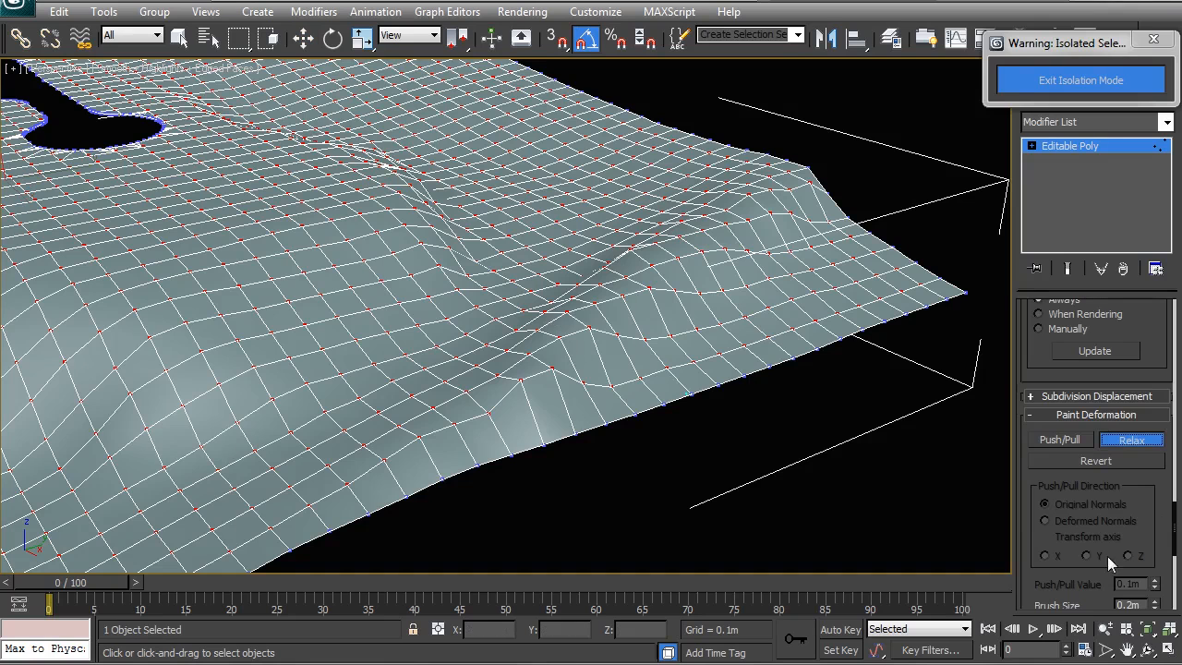
scroll(1159, 506, down, 3)
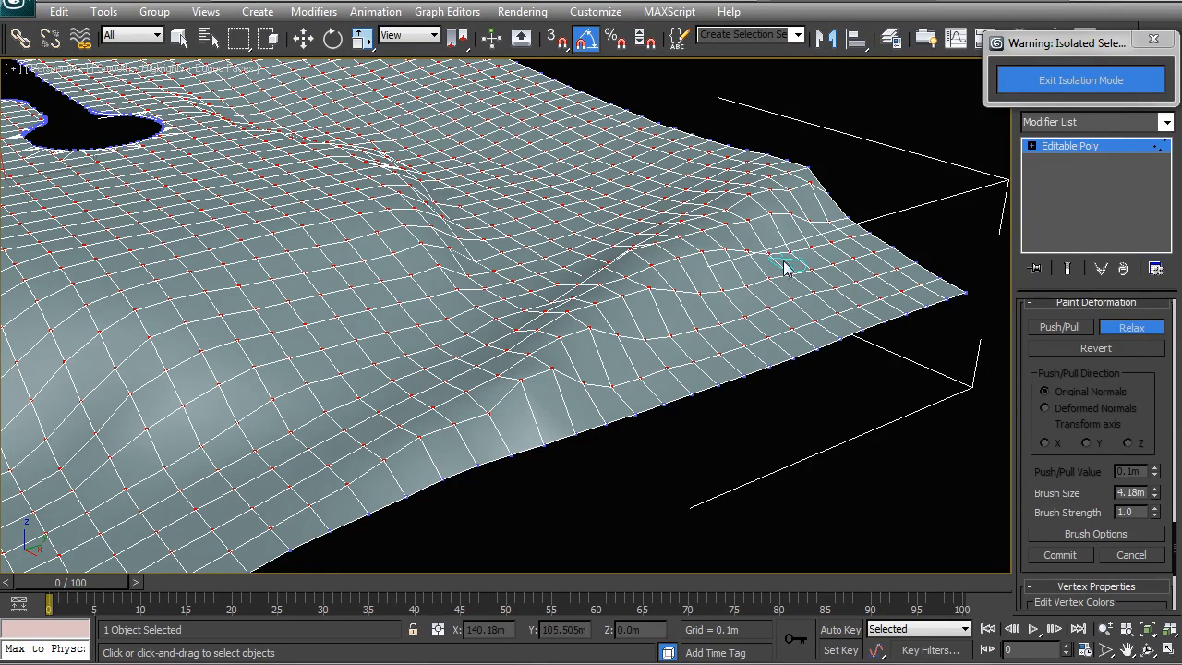
mouse_move(609, 293)
mouse_down()
mouse_move(514, 356)
mouse_move(615, 345)
mouse_up()
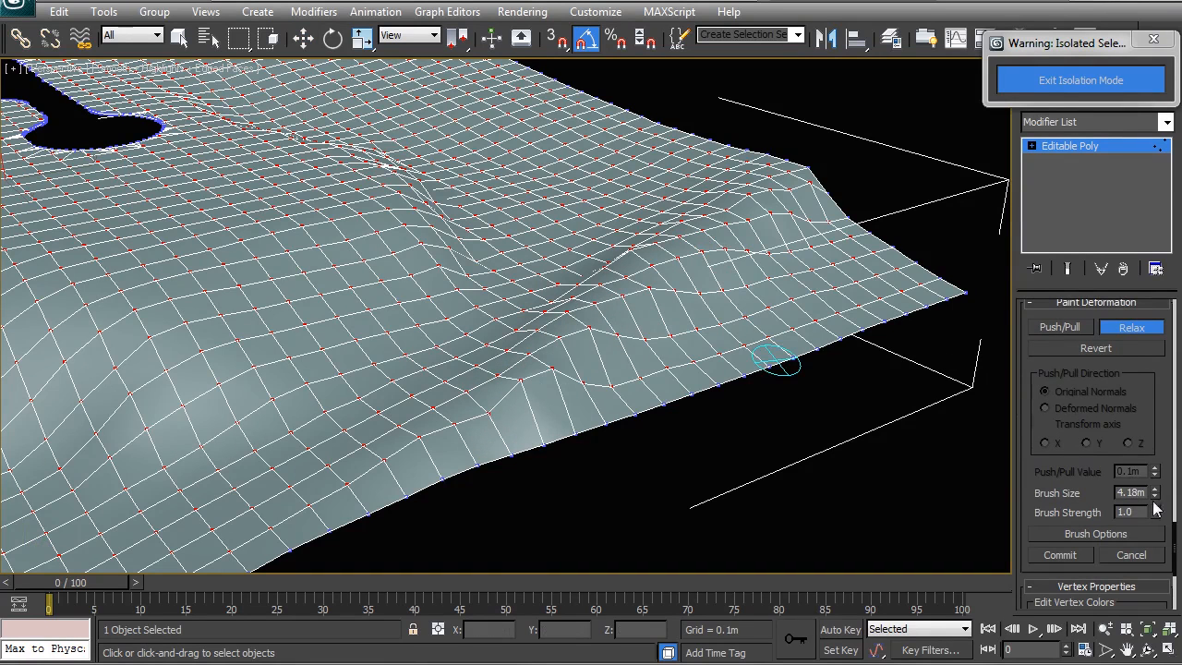
drag(1155, 519, 1160, 529)
drag(1155, 498, 1155, 466)
mouse_move(728, 213)
mouse_down()
mouse_move(622, 314)
mouse_move(601, 367)
mouse_move(684, 257)
mouse_move(770, 225)
mouse_move(680, 167)
mouse_move(511, 407)
mouse_up()
key(w)
right_click(628, 251)
click(606, 229)
Select the neighbouring terrain mesh at vertex level, smooth it near the seam with the Relax brush, and deselect.
click(742, 418)
mouse_move(742, 418)
alt+middle_down()
mouse_move(655, 381)
mouse_move(689, 353)
mouse_move(632, 295)
mouse_move(628, 269)
mouse_move(589, 277)
mouse_move(716, 240)
alt+middle_up()
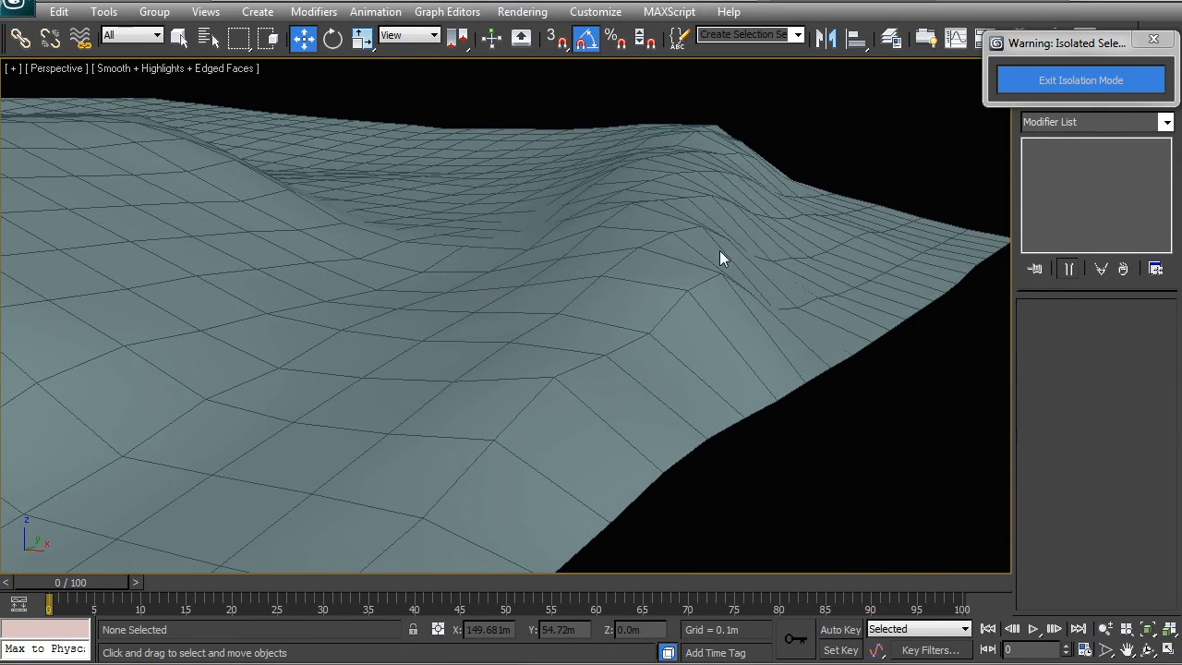
click(719, 250)
click(1050, 332)
drag(1177, 344, 1174, 506)
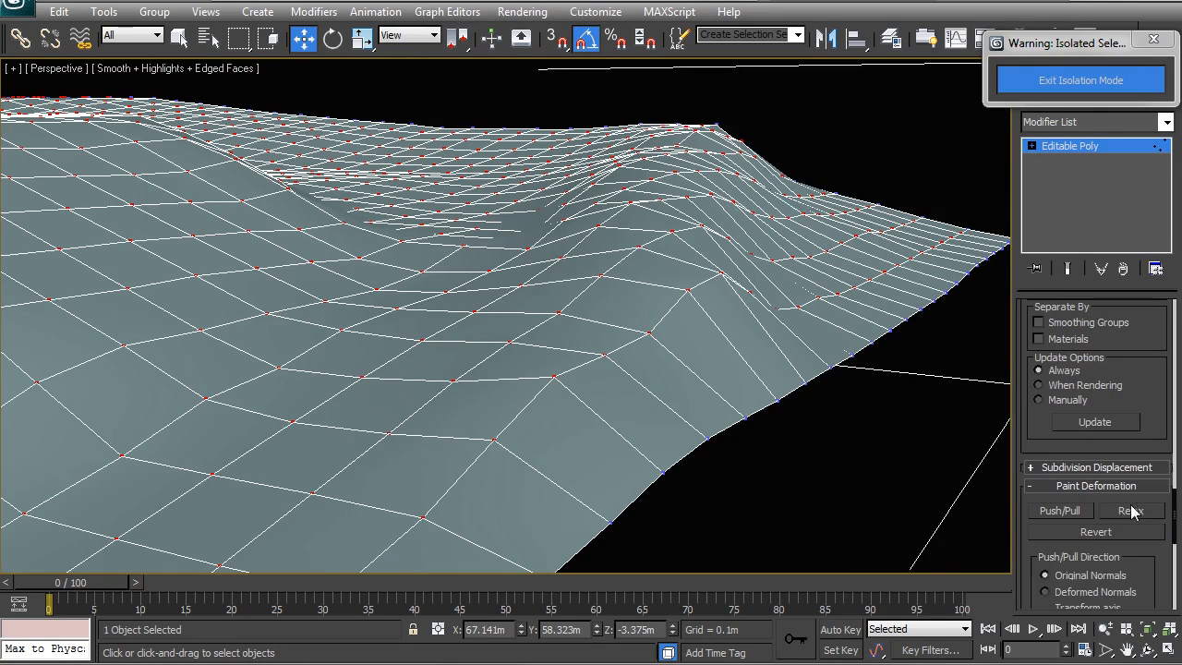
click(1131, 510)
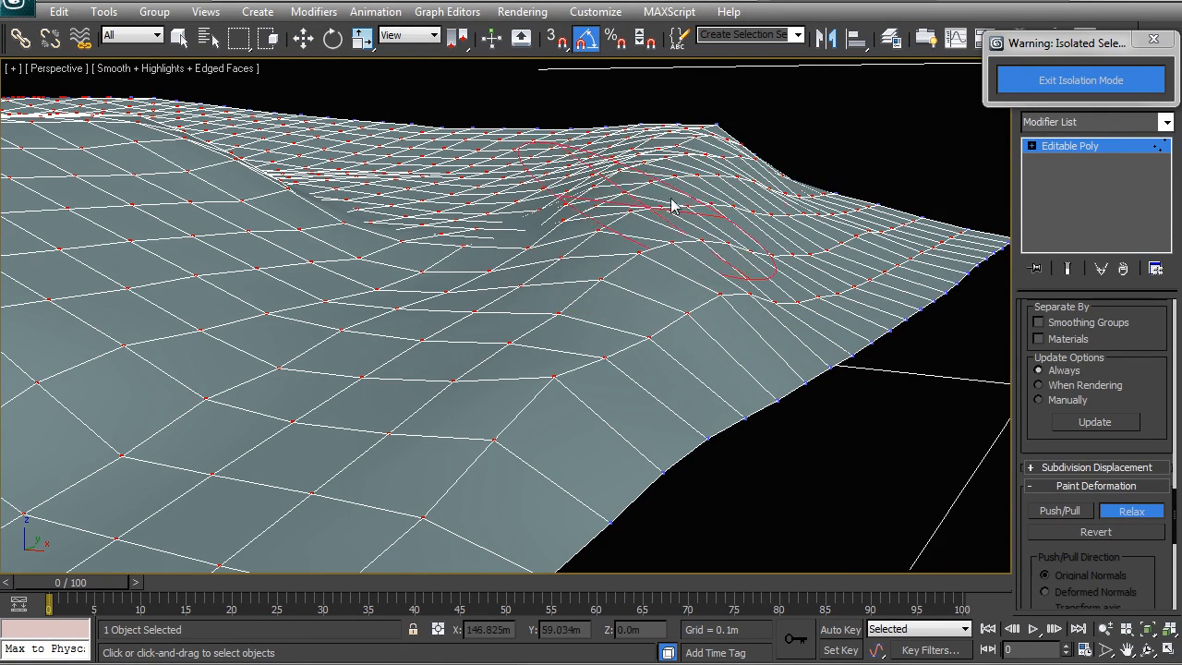
mouse_move(650, 338)
mouse_down()
mouse_move(603, 394)
mouse_move(598, 373)
mouse_up()
right_click(631, 335)
mouse_move(656, 330)
middle_down()
mouse_move(605, 333)
mouse_move(697, 320)
mouse_move(677, 311)
middle_up()
right_click(606, 323)
click(582, 301)
click(725, 416)
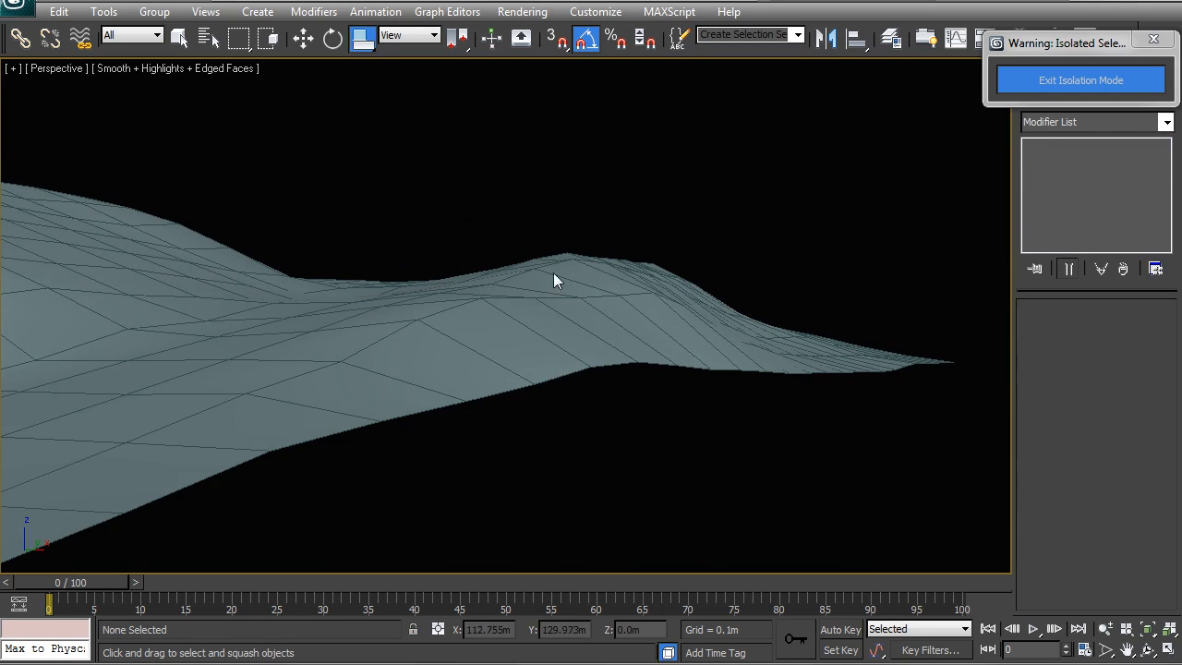
Orbit and zoom around the whole terrain to review the smoothed, lowered section.
alt+middle_drag(656, 295, 553, 236)
scroll(654, 358, down, 2)
alt+middle_drag(654, 358, 528, 362)
scroll(609, 345, down, 3)
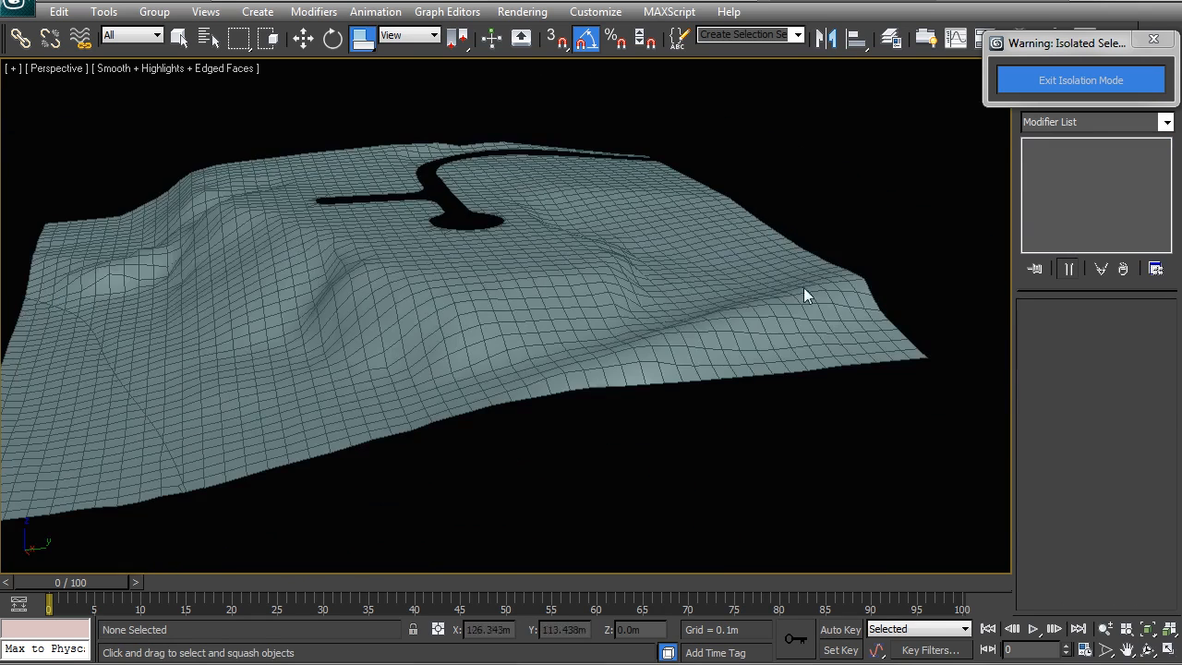
alt+middle_drag(792, 319, 467, 309)
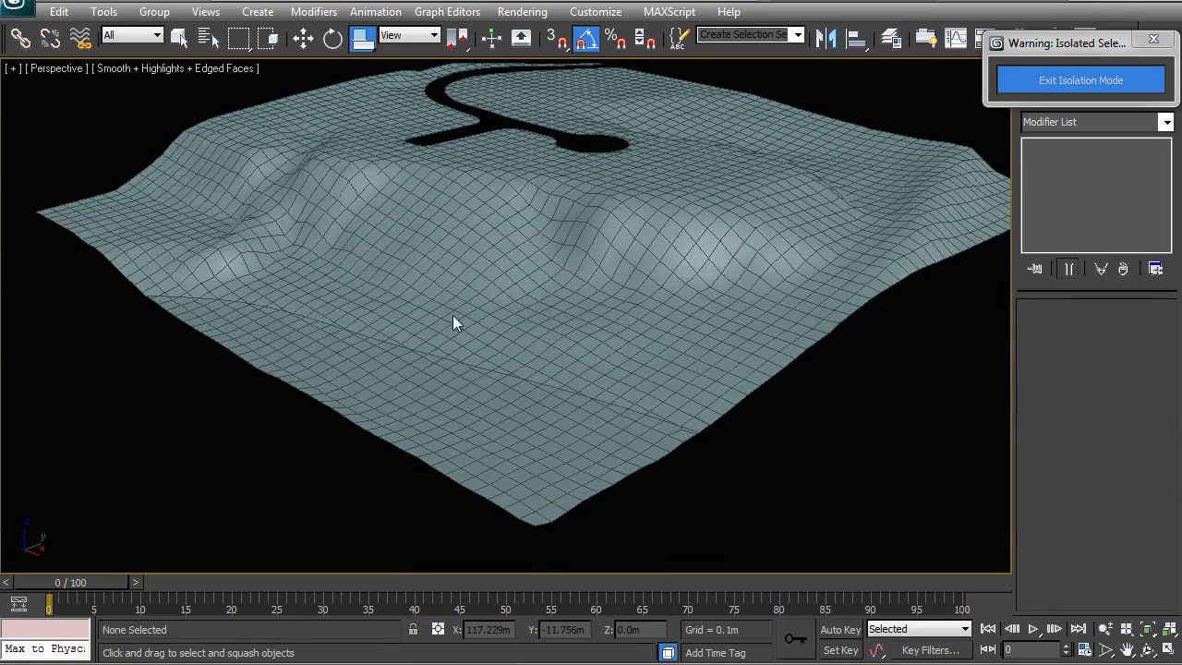
middle_drag(598, 262, 486, 375)
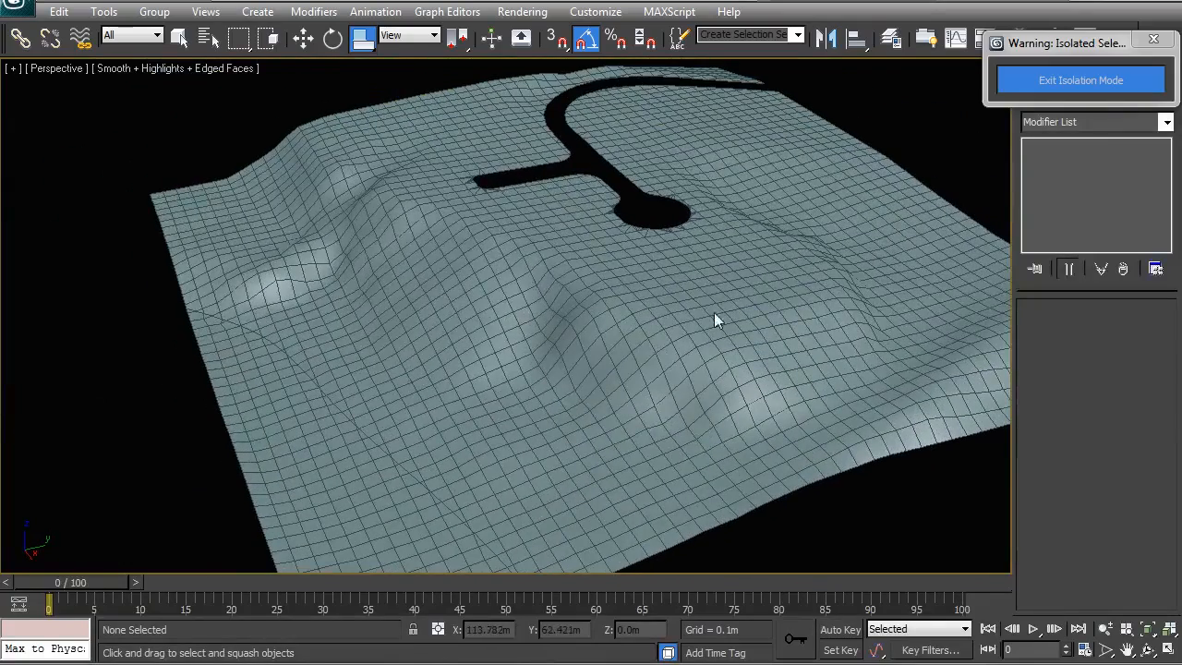
alt+middle_drag(943, 301, 510, 338)
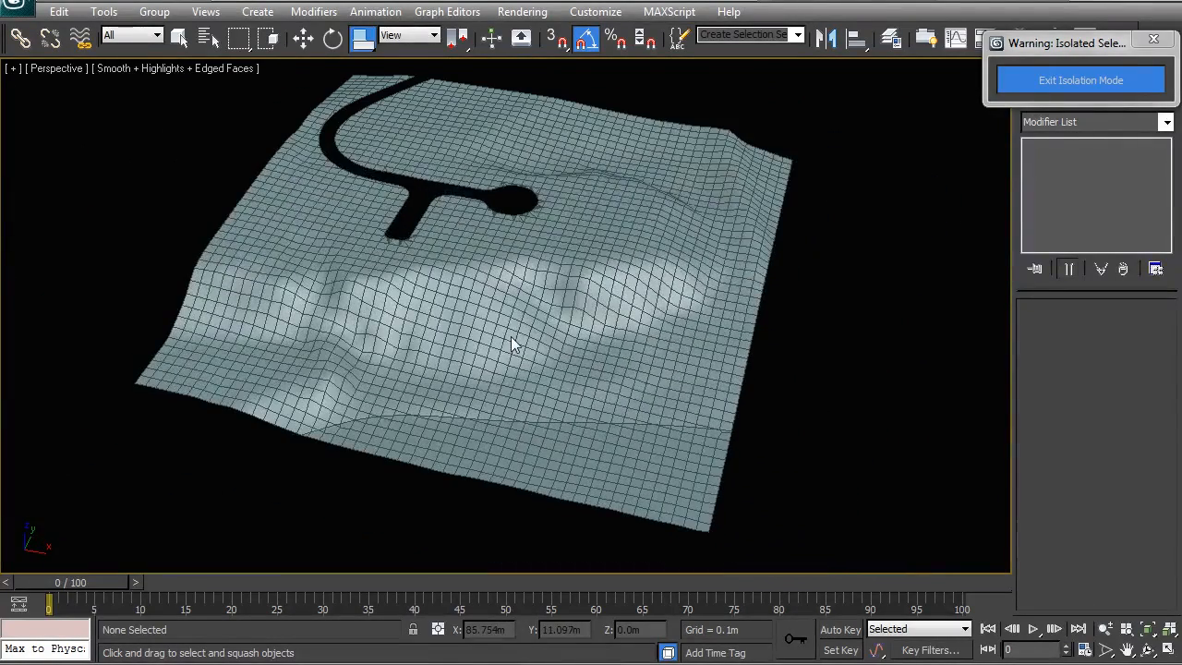
alt+middle_drag(441, 315, 477, 287)
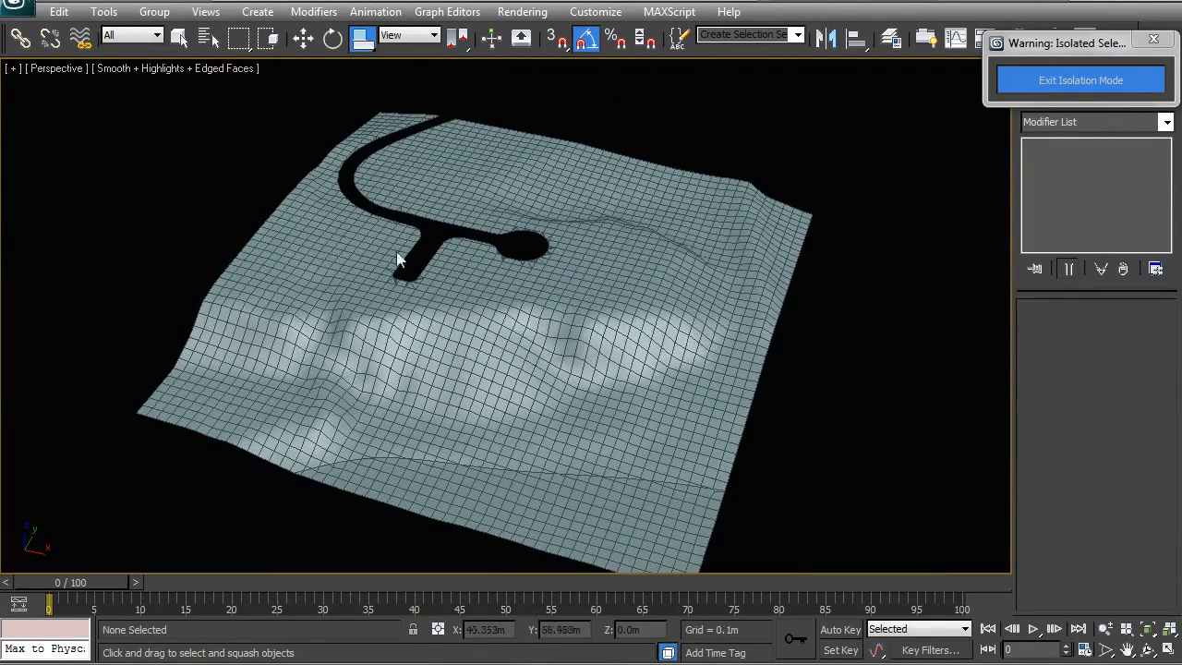
alt+middle_drag(422, 254, 637, 277)
Exit isolation mode and view the reworked terrain together with the rest of the site.
click(1025, 82)
click(444, 238)
alt+middle_drag(444, 238, 546, 313)
click(505, 229)
middle_drag(505, 229, 540, 353)
scroll(540, 353, down, 3)
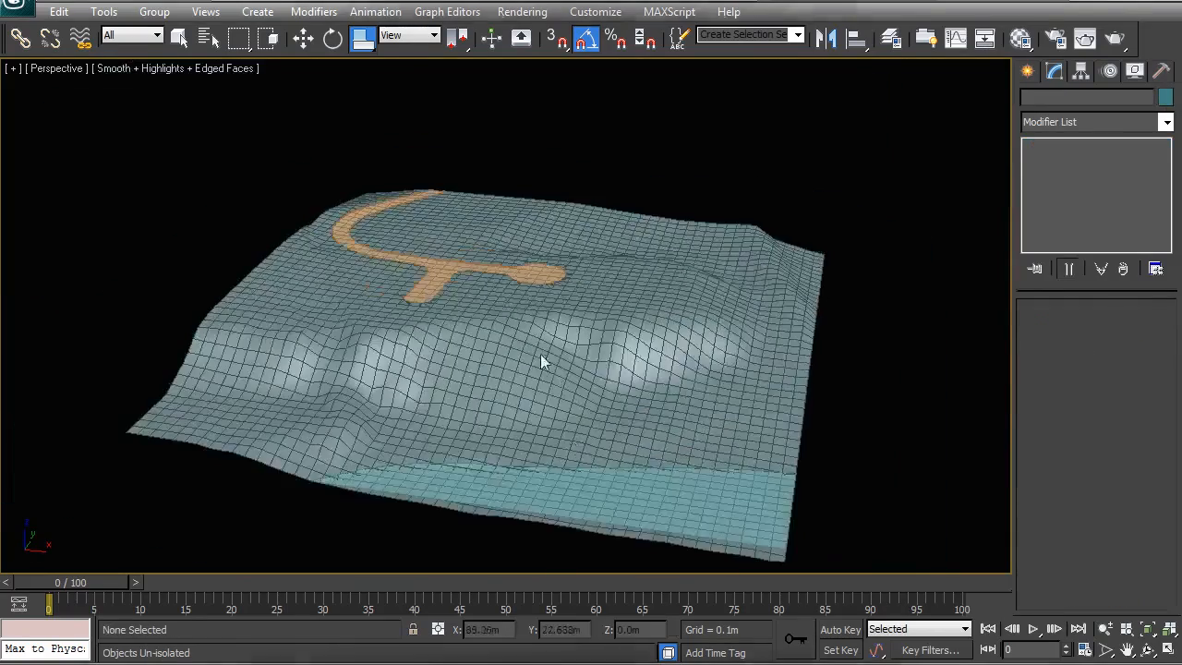